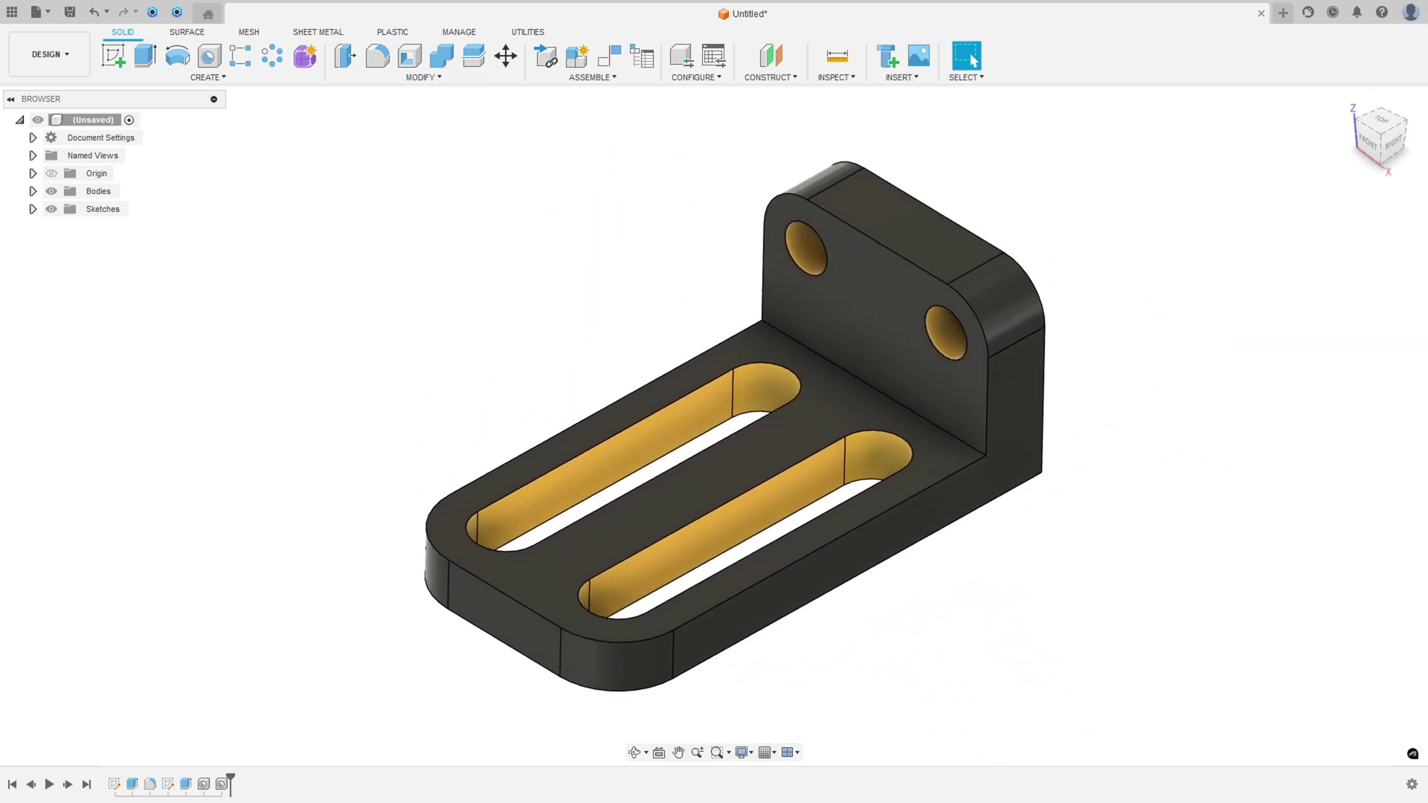
click(50, 785)
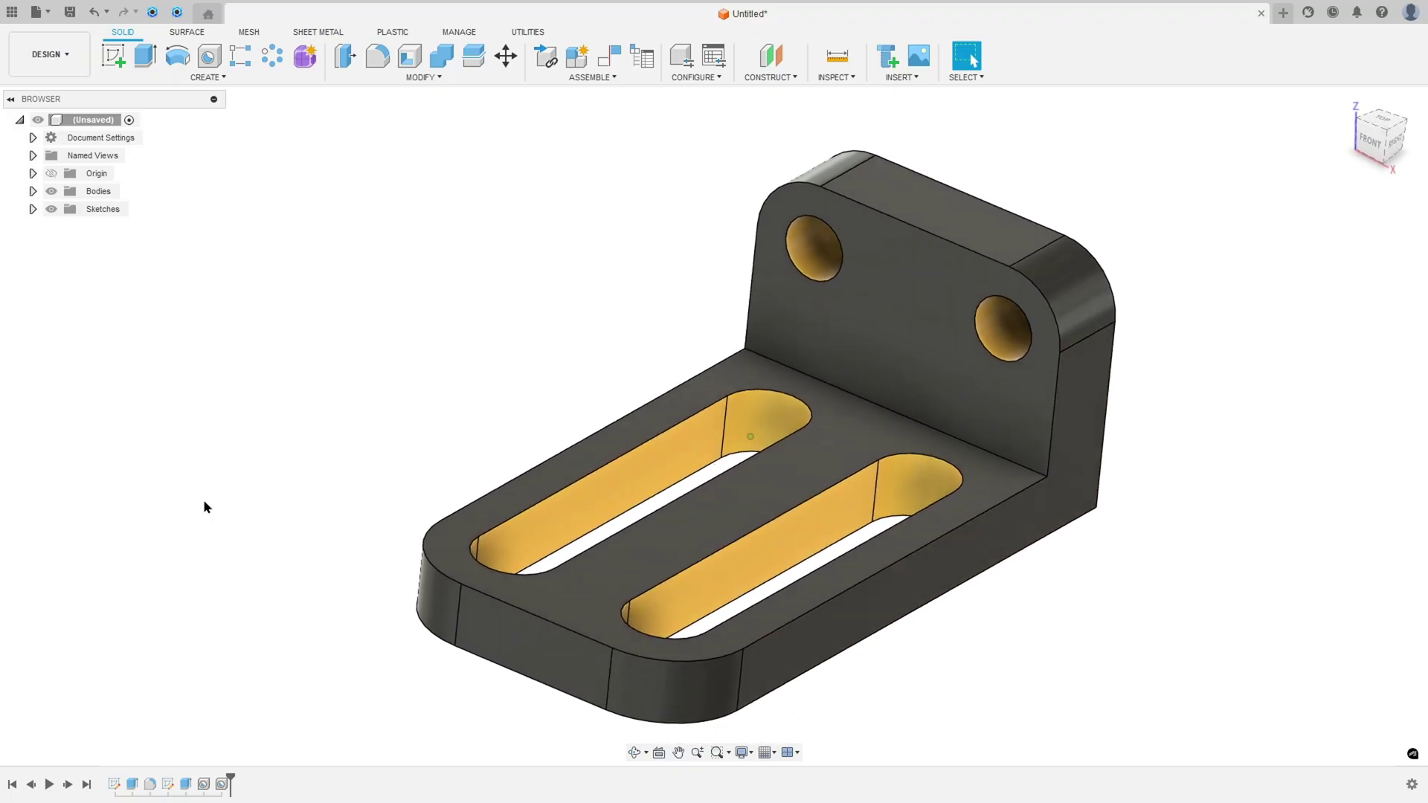
In Draw 16.pdf, draw a red arrow below the rendered part and an L-shaped side profile beside it
mouse_move(769, 563)
mouse_down()
mouse_move(861, 494)
mouse_move(848, 498)
mouse_move(866, 508)
mouse_up()
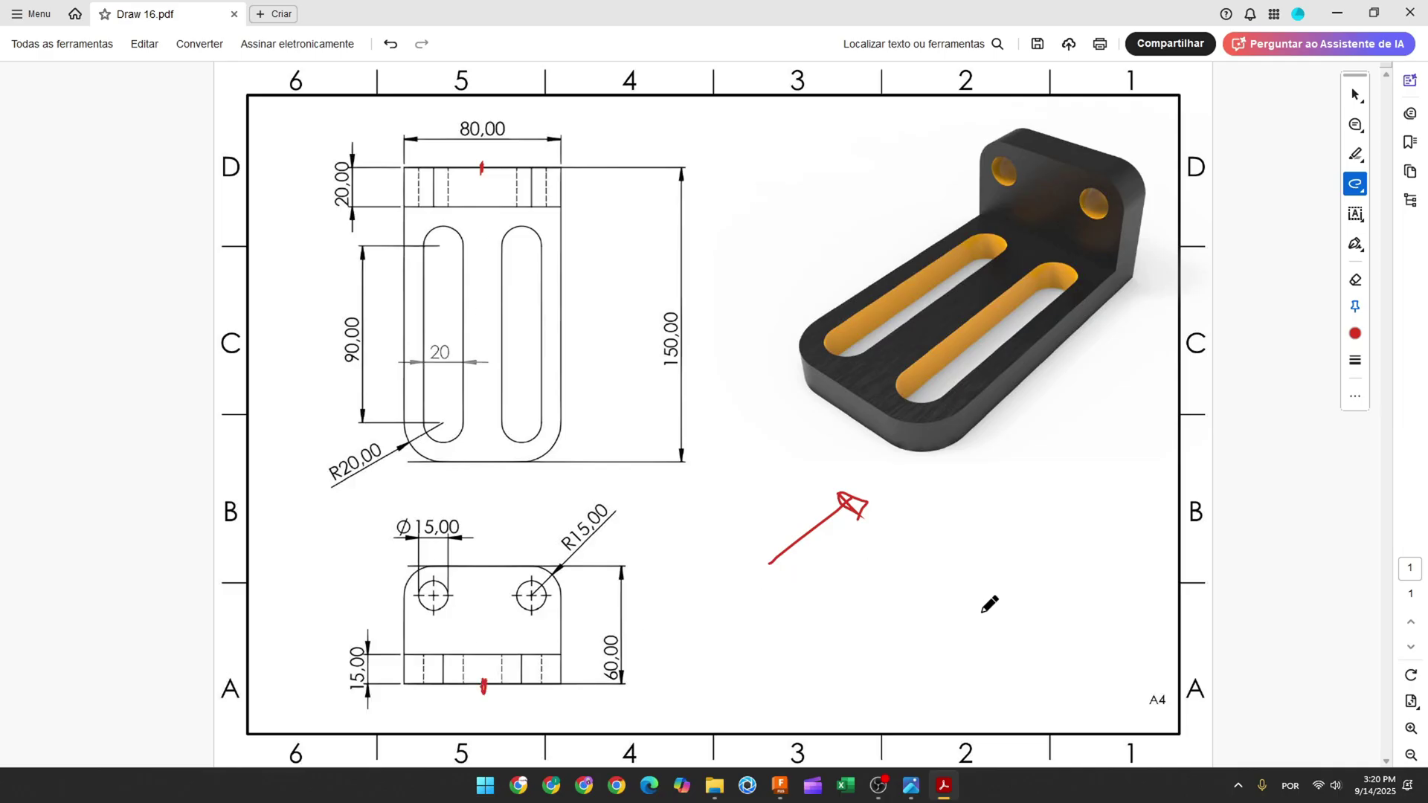
mouse_move(1008, 546)
mouse_down()
mouse_move(1008, 592)
mouse_move(885, 632)
mouse_move(816, 636)
mouse_move(869, 600)
mouse_move(960, 578)
mouse_move(1016, 531)
mouse_move(1015, 544)
mouse_up()
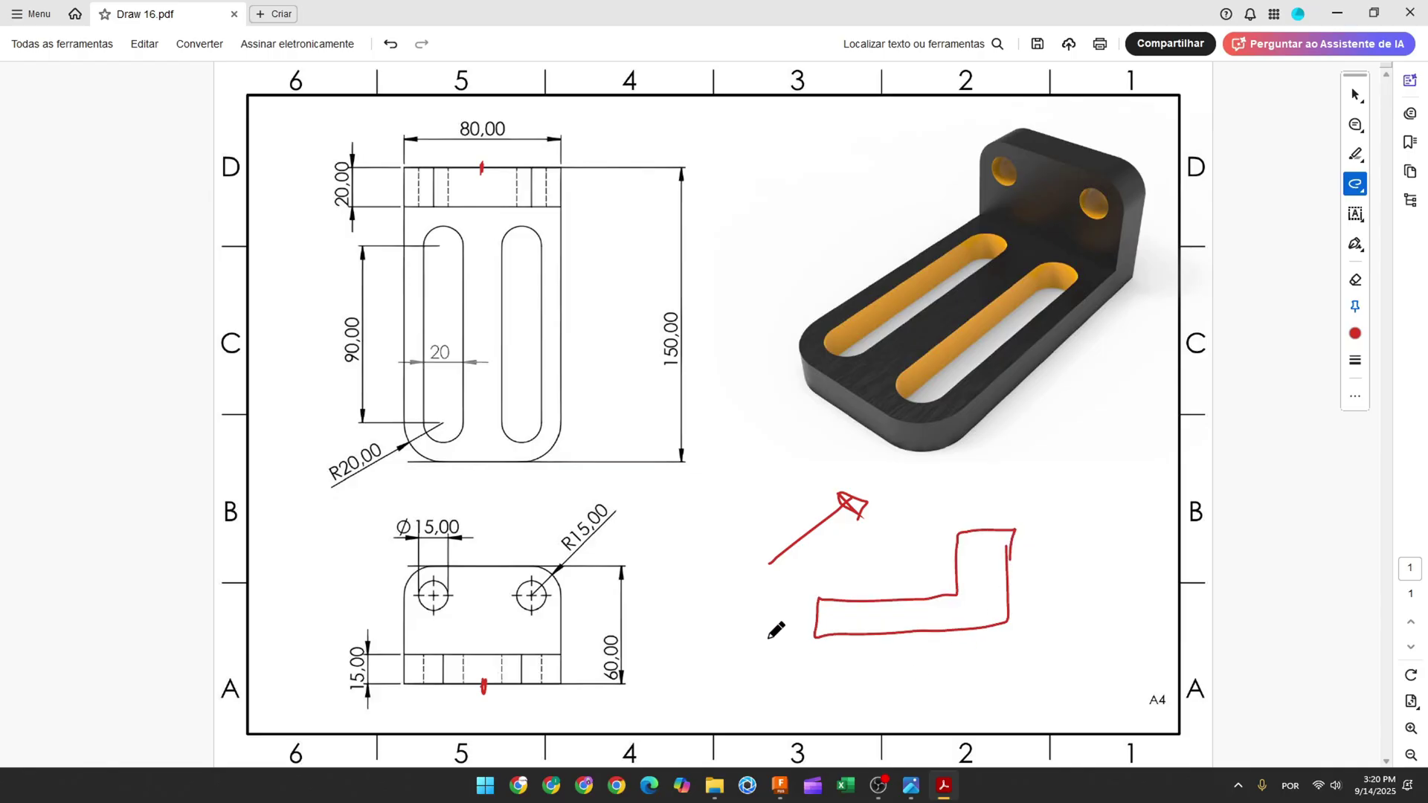
Mark the hand-drawn profile's upright thickness, overall length and height, crossing out the 20,00, 150,00 and 60,00 dimensions on the drawing
mouse_move(959, 504)
mouse_down()
mouse_move(958, 519)
mouse_move(1016, 519)
mouse_up()
drag(348, 164, 340, 206)
drag(959, 512, 1015, 509)
drag(814, 640, 815, 660)
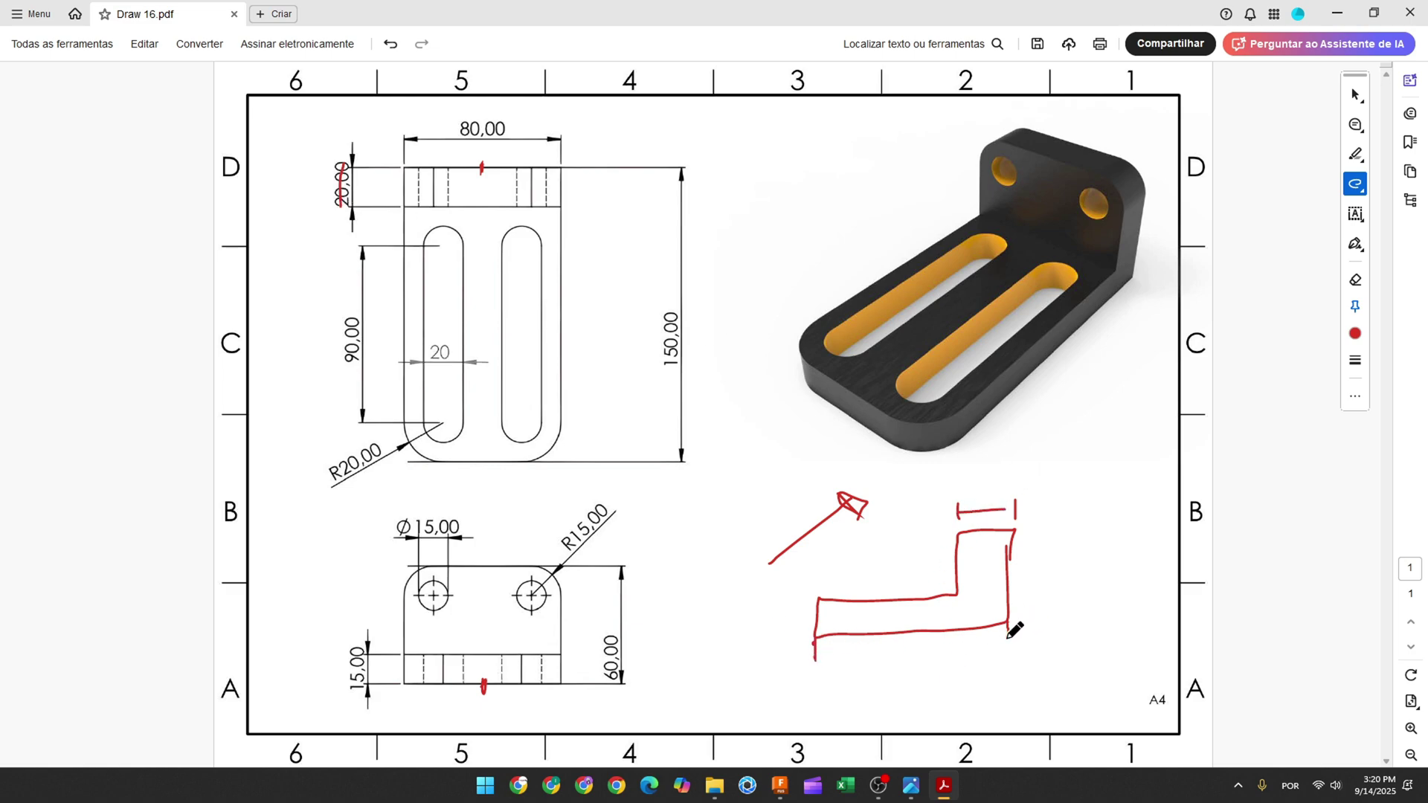
drag(671, 328, 669, 362)
mouse_move(1019, 526)
mouse_down()
mouse_move(1060, 527)
mouse_move(1042, 591)
mouse_move(1053, 634)
mouse_up()
drag(610, 636, 610, 678)
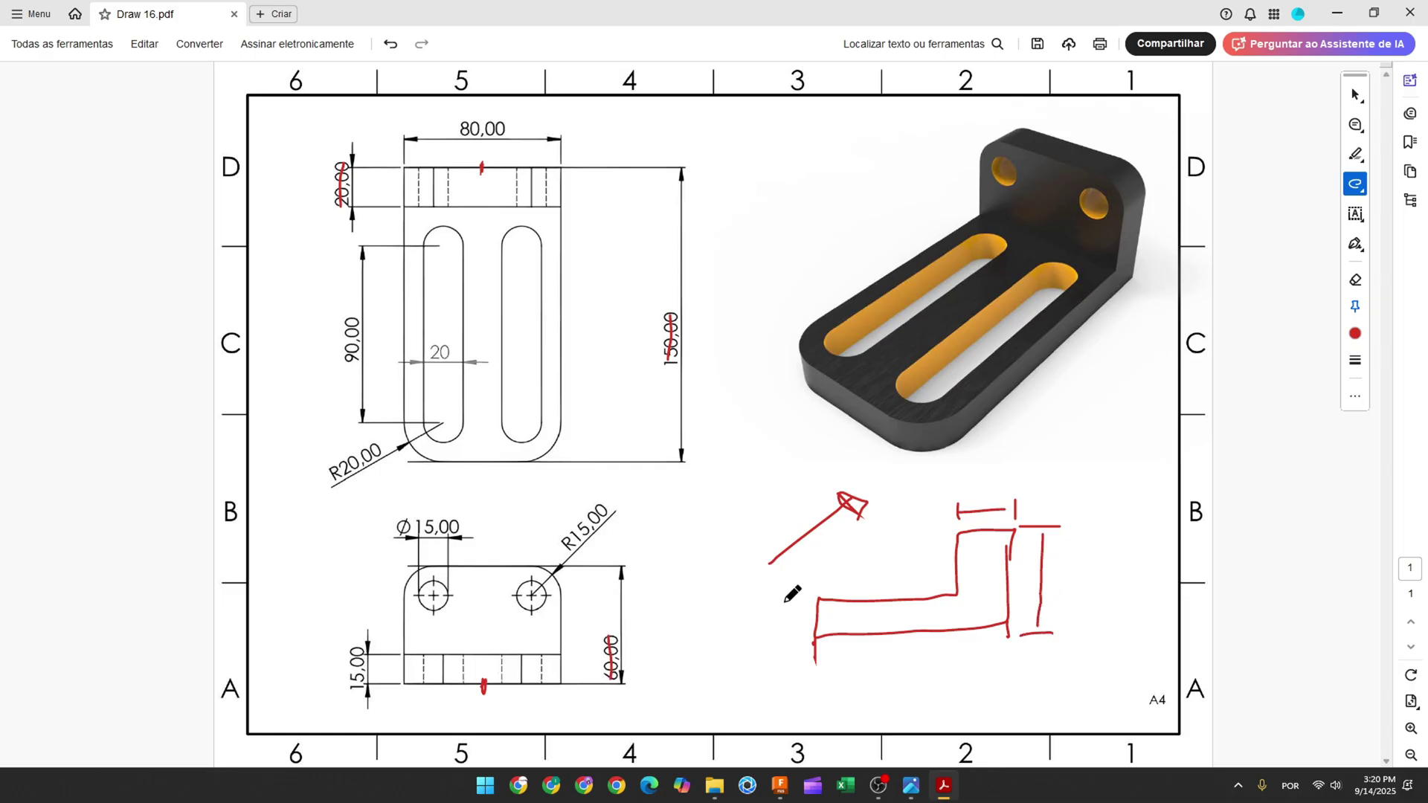
Mark the base thickness on the hand-drawn profile and cross out the 15,00 base thickness dimension in the front view
drag(791, 602, 802, 599)
drag(790, 601, 790, 644)
drag(779, 646, 790, 646)
drag(357, 647, 356, 685)
Switch to Fusion and start a new sketch on the vertical YZ plane with the Line tool
click(780, 785)
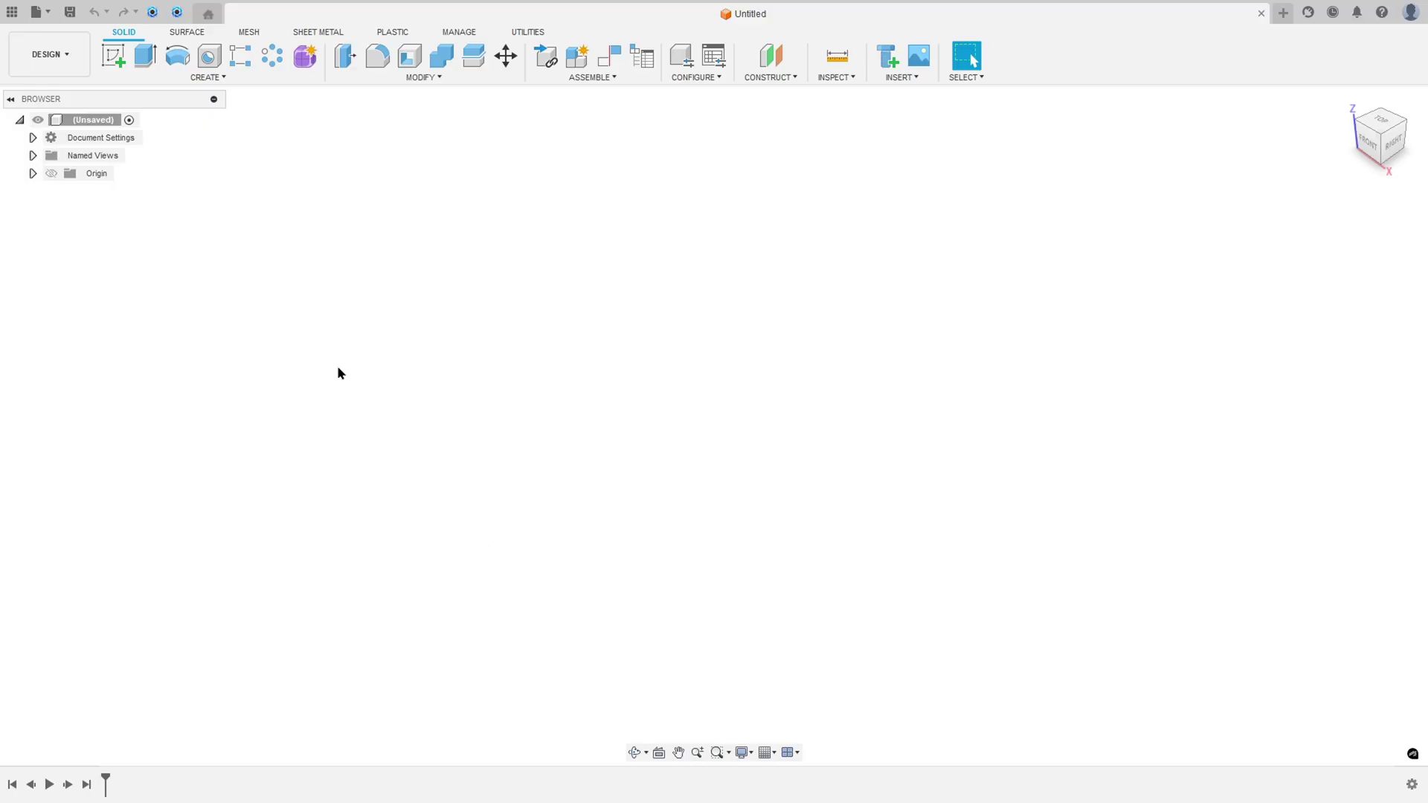
click(113, 55)
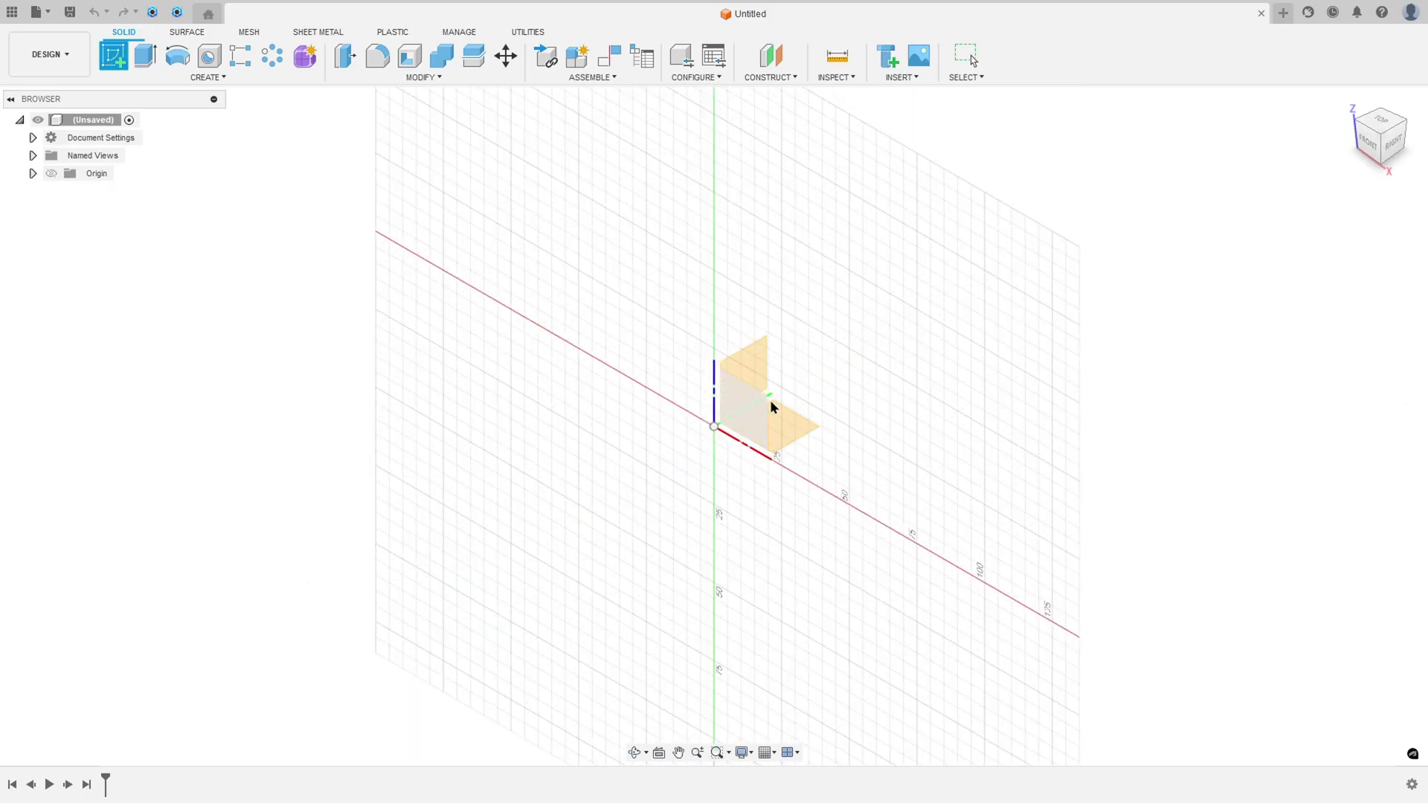
click(758, 364)
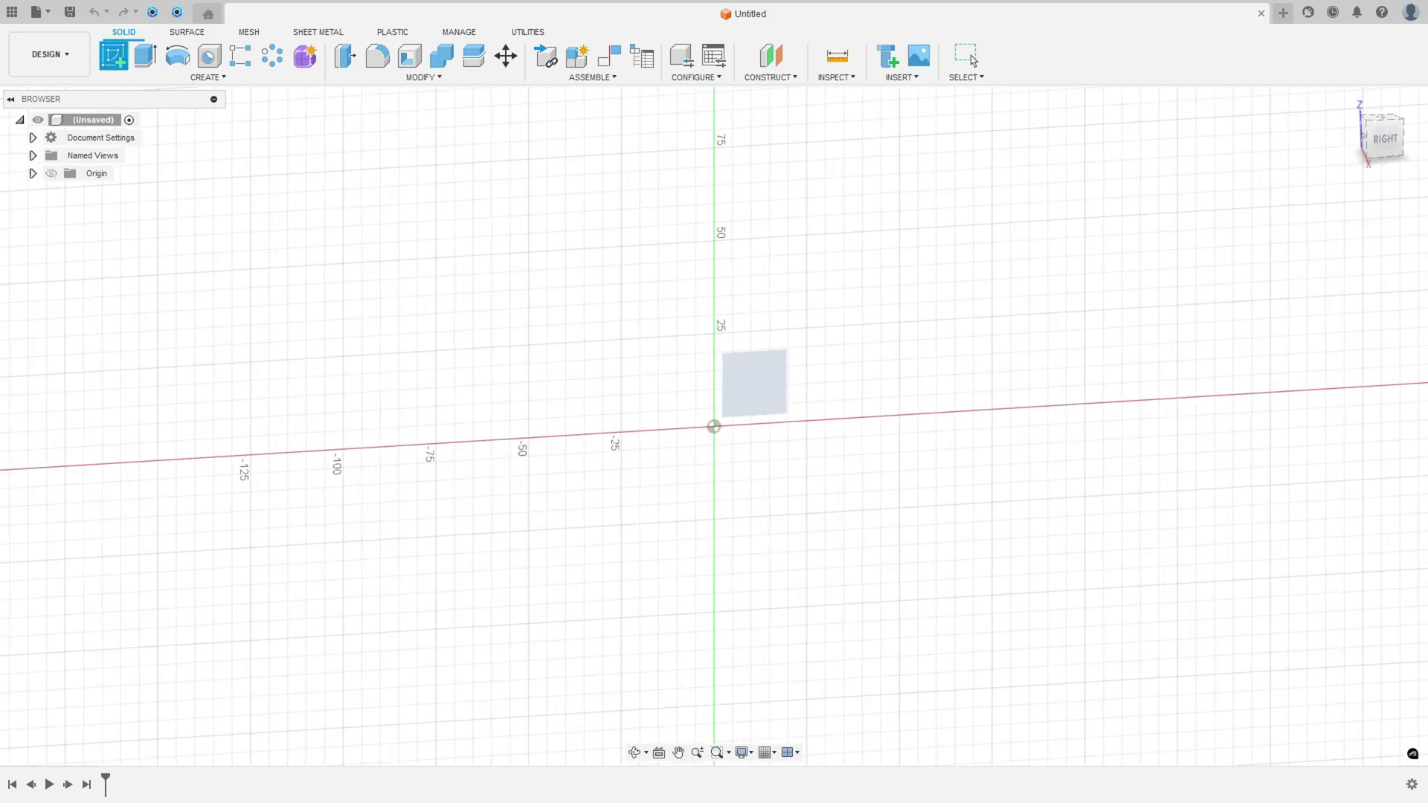
click(113, 55)
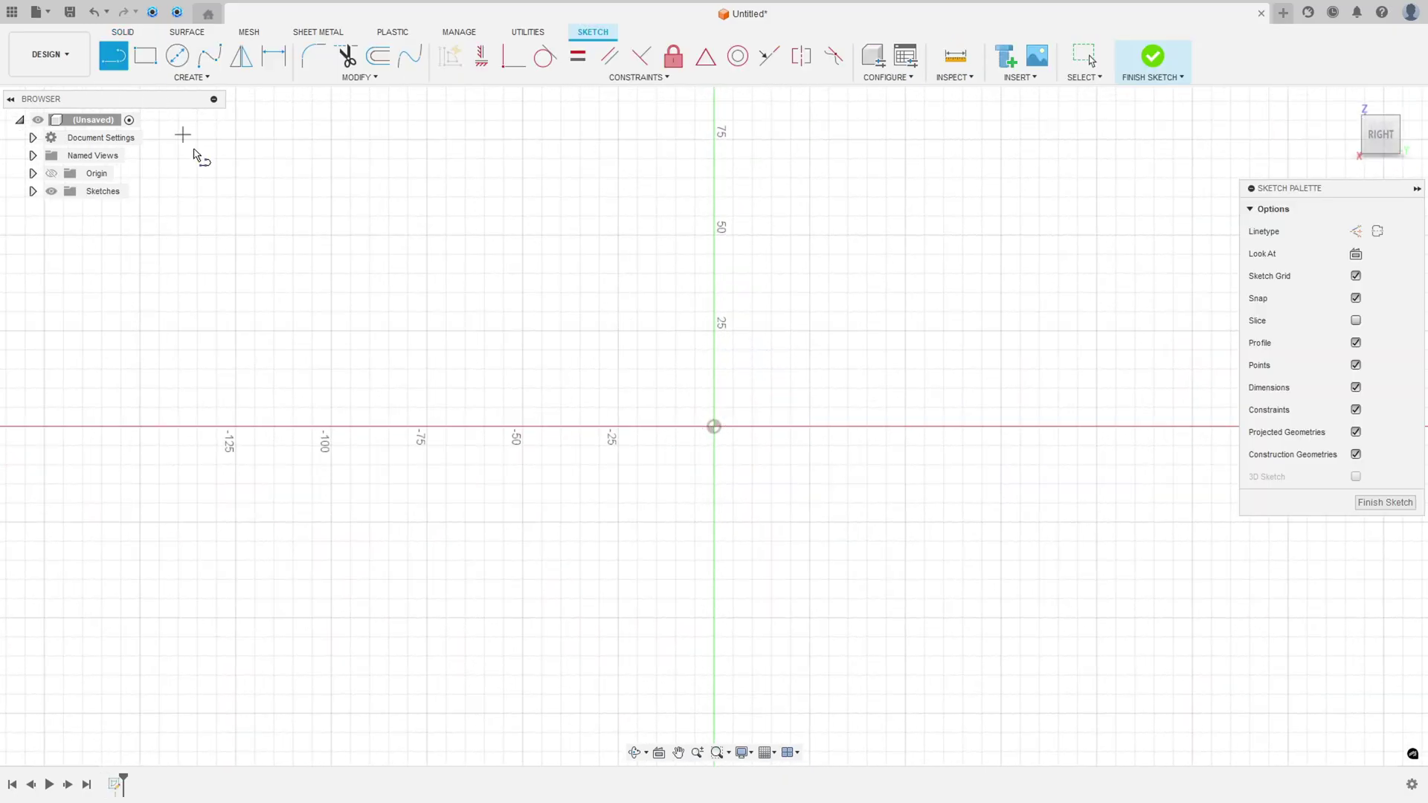
Draw a 60 mm vertical line up from the origin and a perpendicular 20 mm line from its upper end
click(714, 427)
text(6)
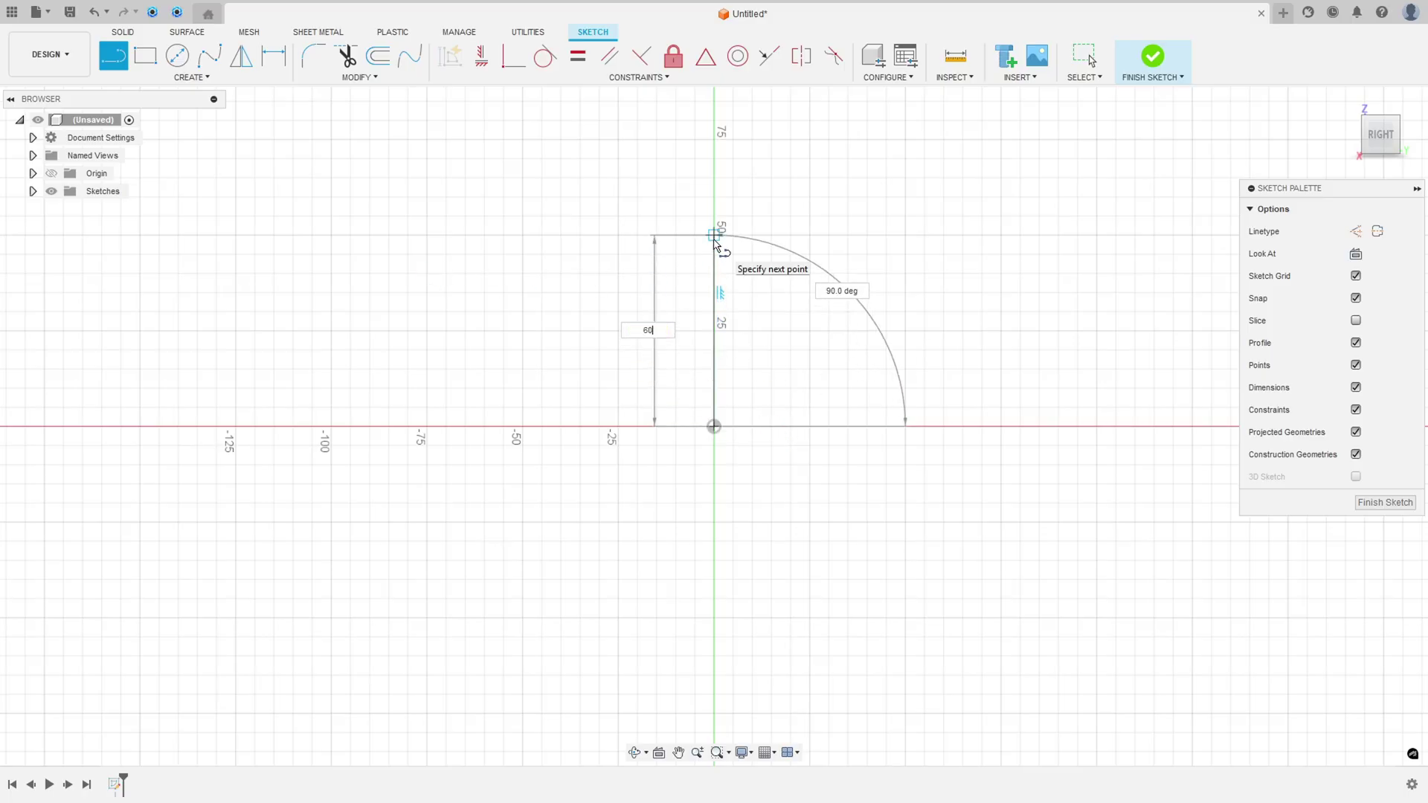
text(0)
key(Return)
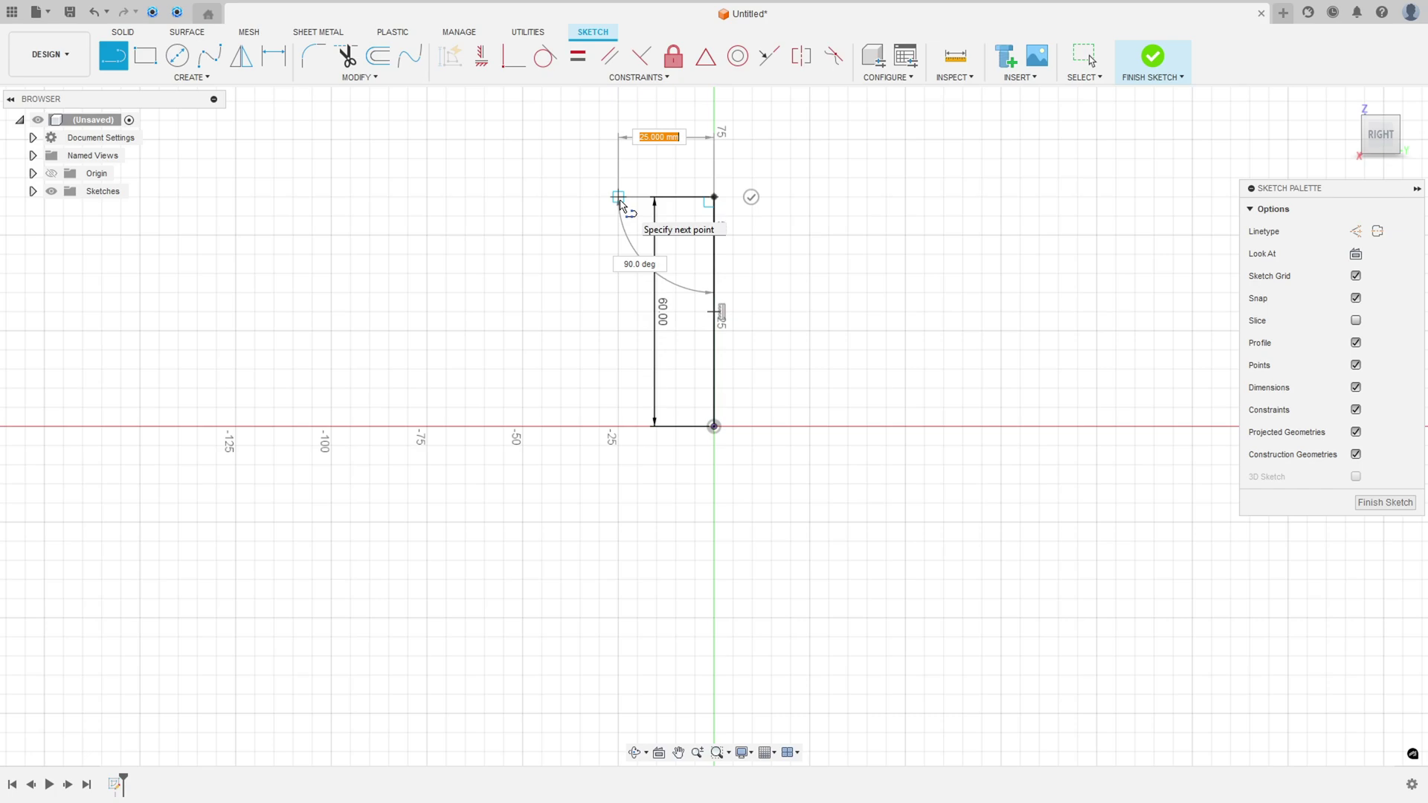
text(20)
key(Return)
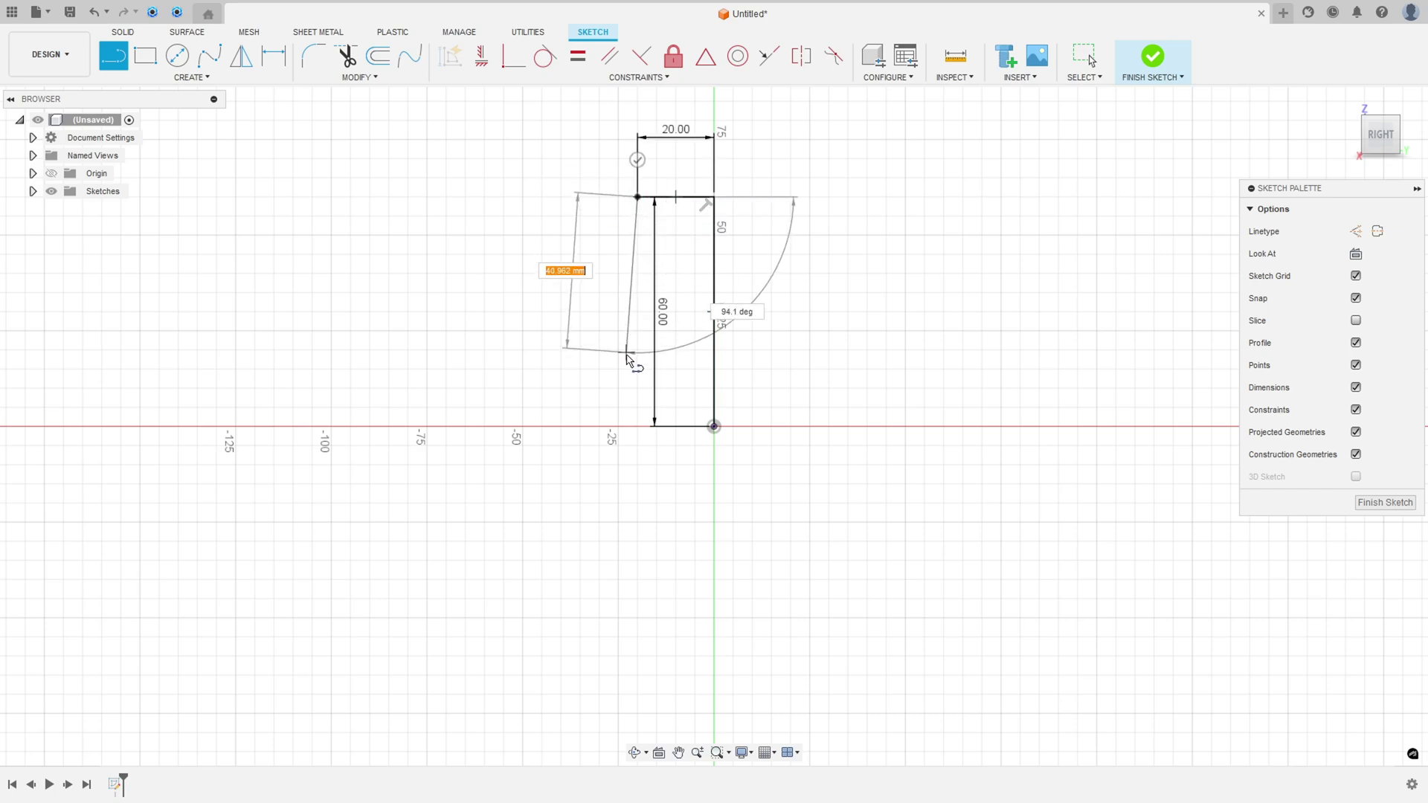
Close the L-shaped profile back to the origin, with a base about 15 mm thick extending about 60 mm beyond the upright
click(638, 368)
click(407, 368)
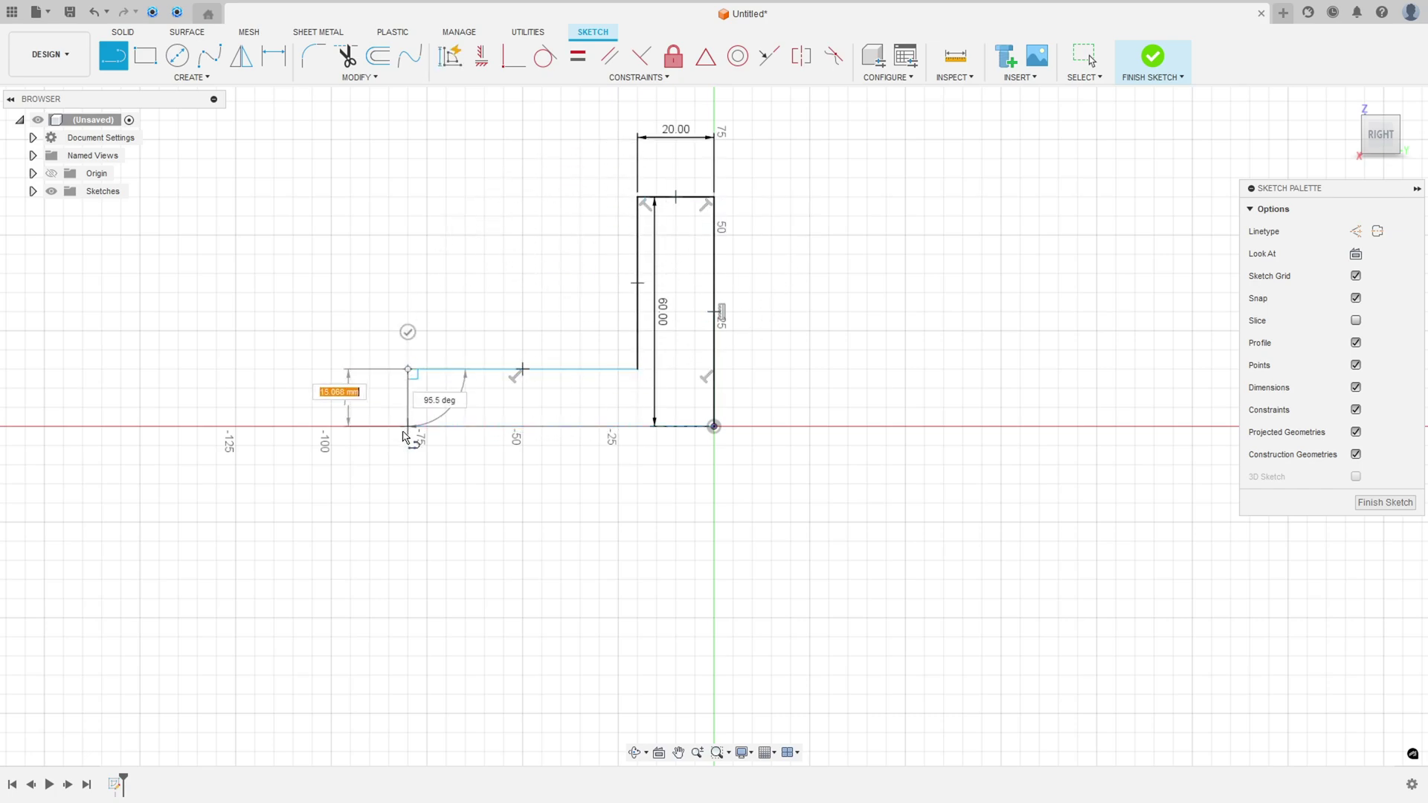
click(408, 426)
click(714, 426)
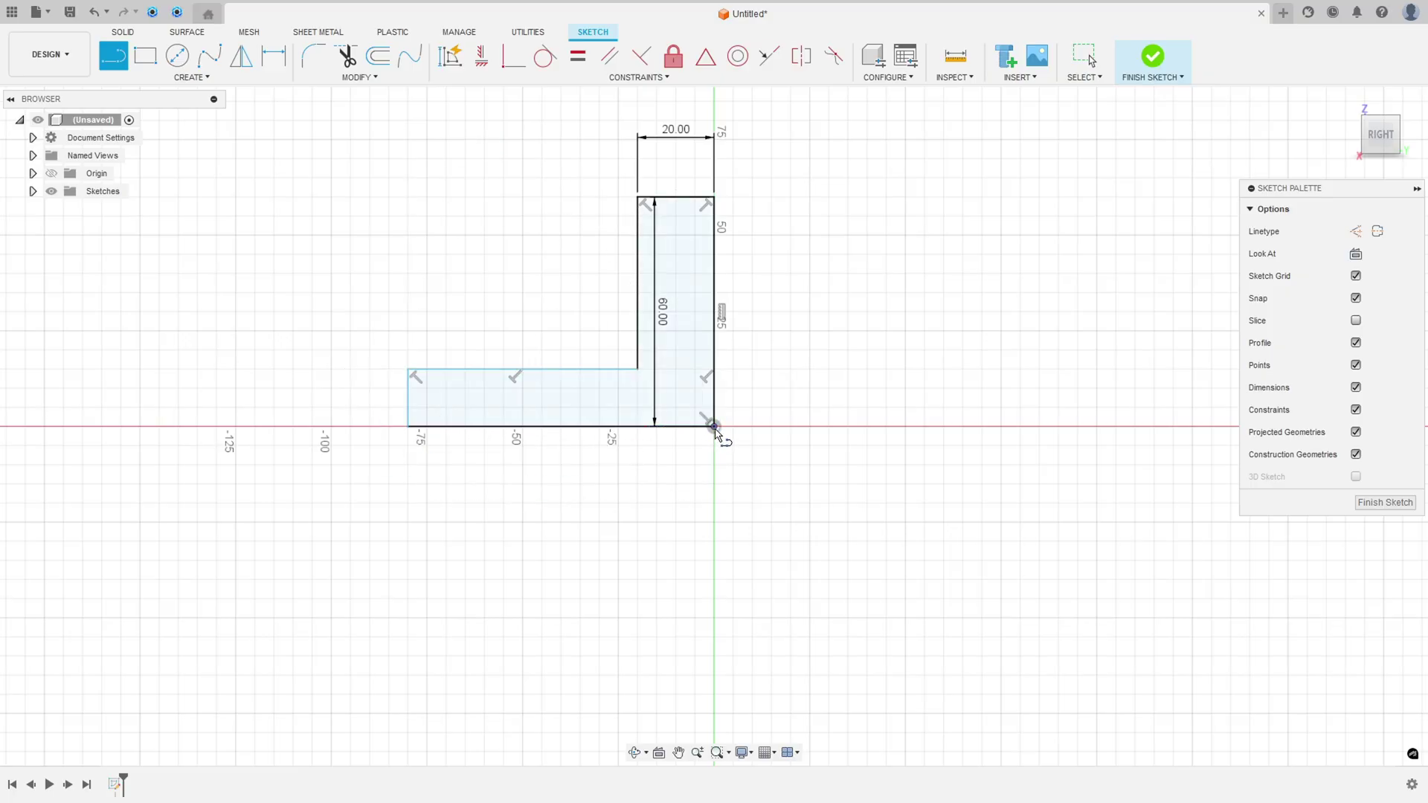
key(Escape)
Move the 60 mm height dimension outside the profile and dimension the base's lower edge to 150 mm
drag(660, 309, 857, 310)
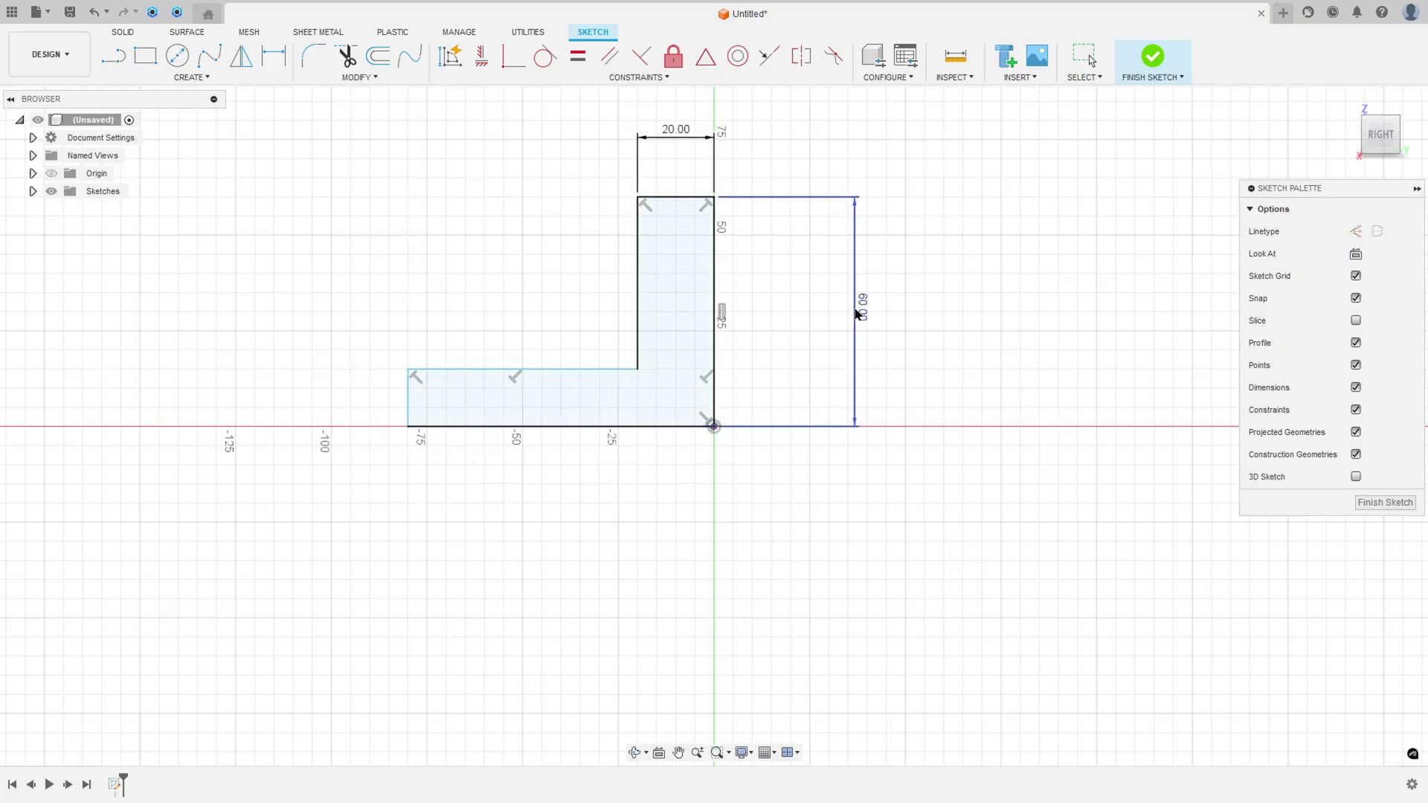
click(273, 55)
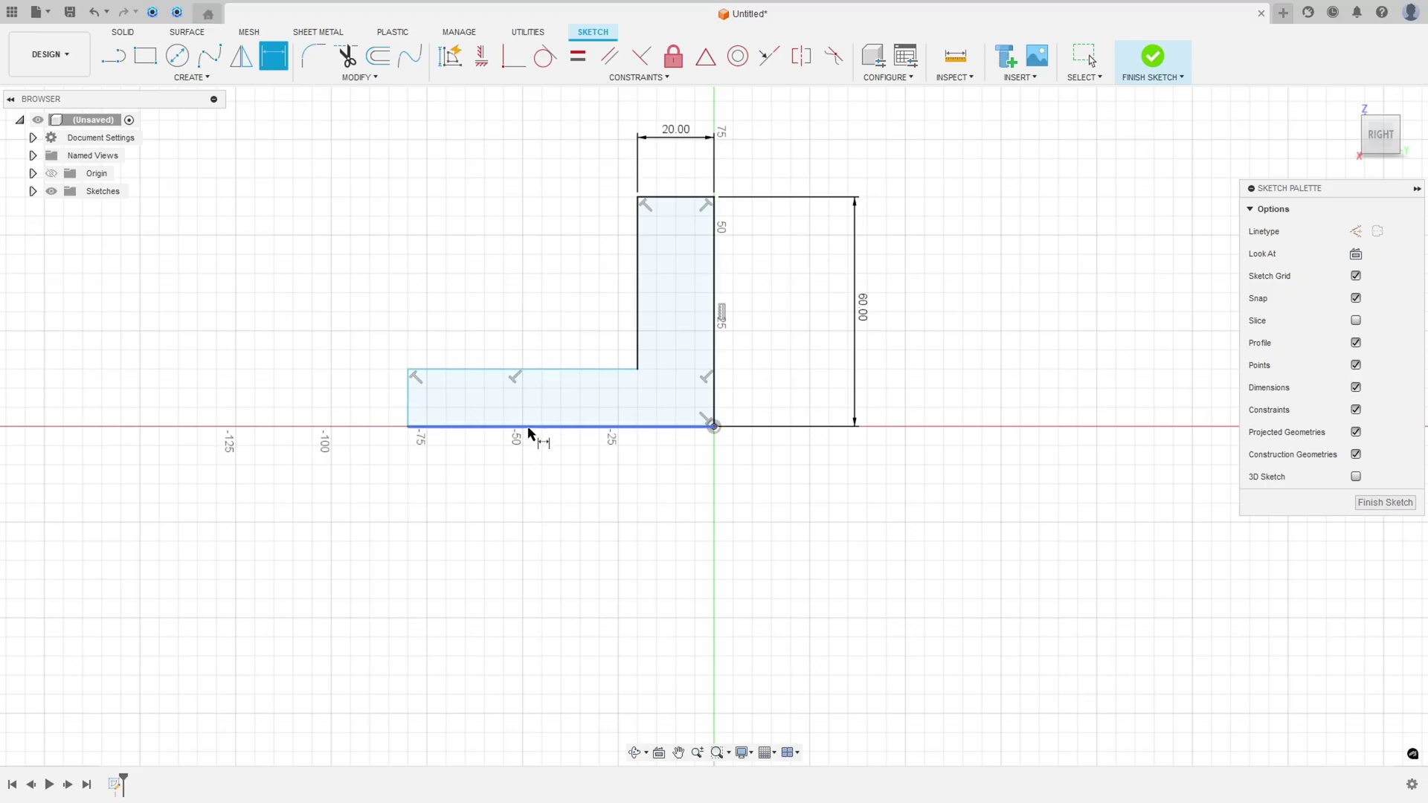
click(526, 426)
click(528, 491)
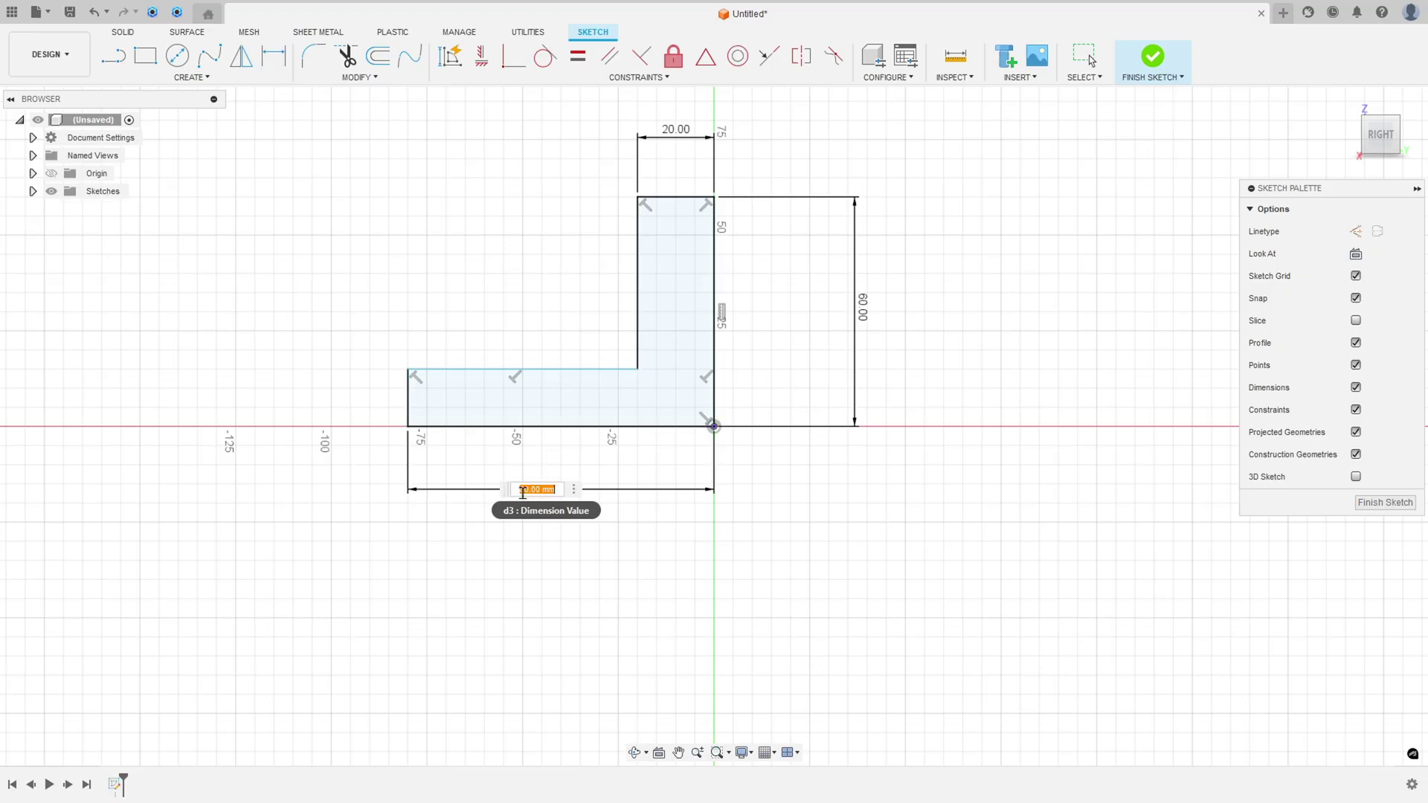
text(150)
key(Return)
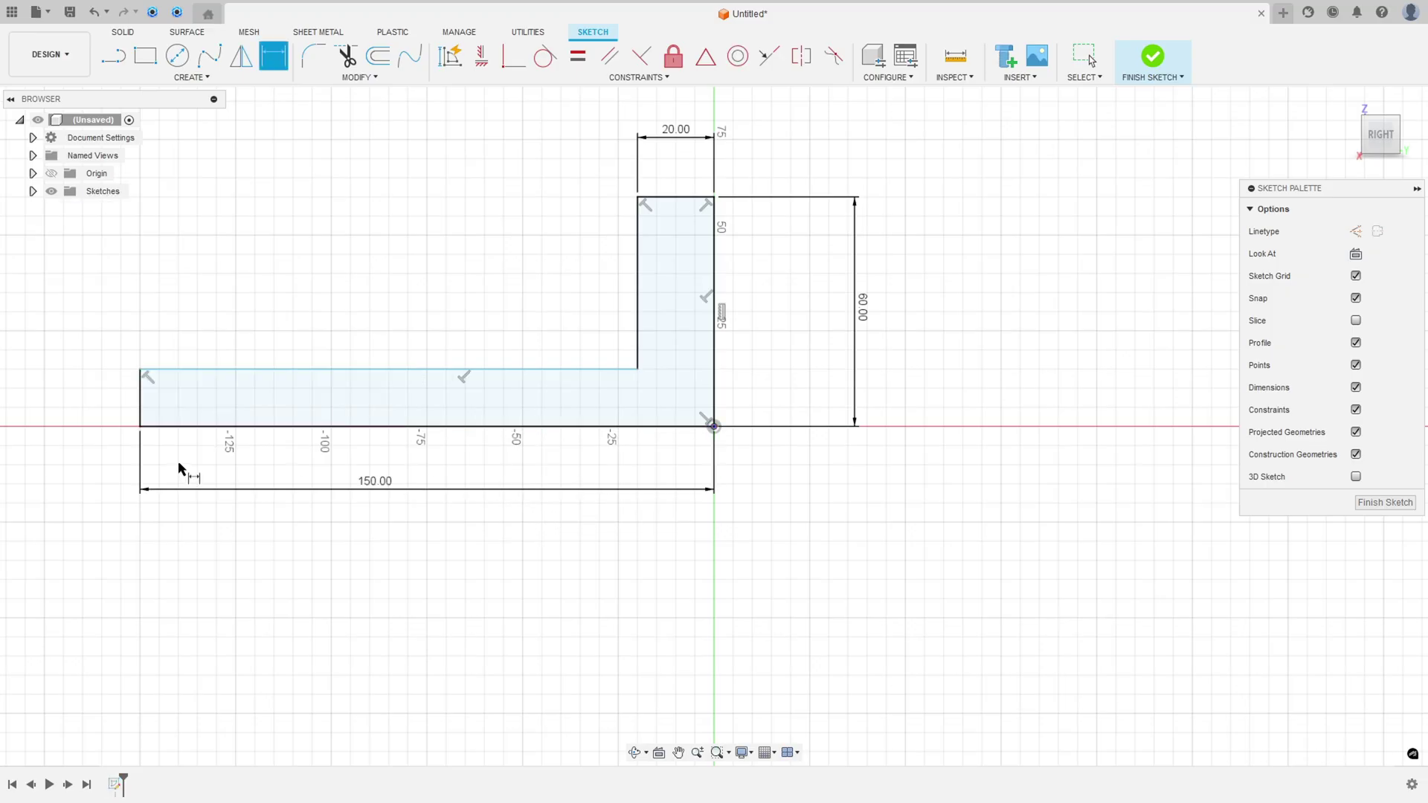
Dimension the base's short end edge to 15 mm and finish the sketch
click(139, 402)
click(83, 398)
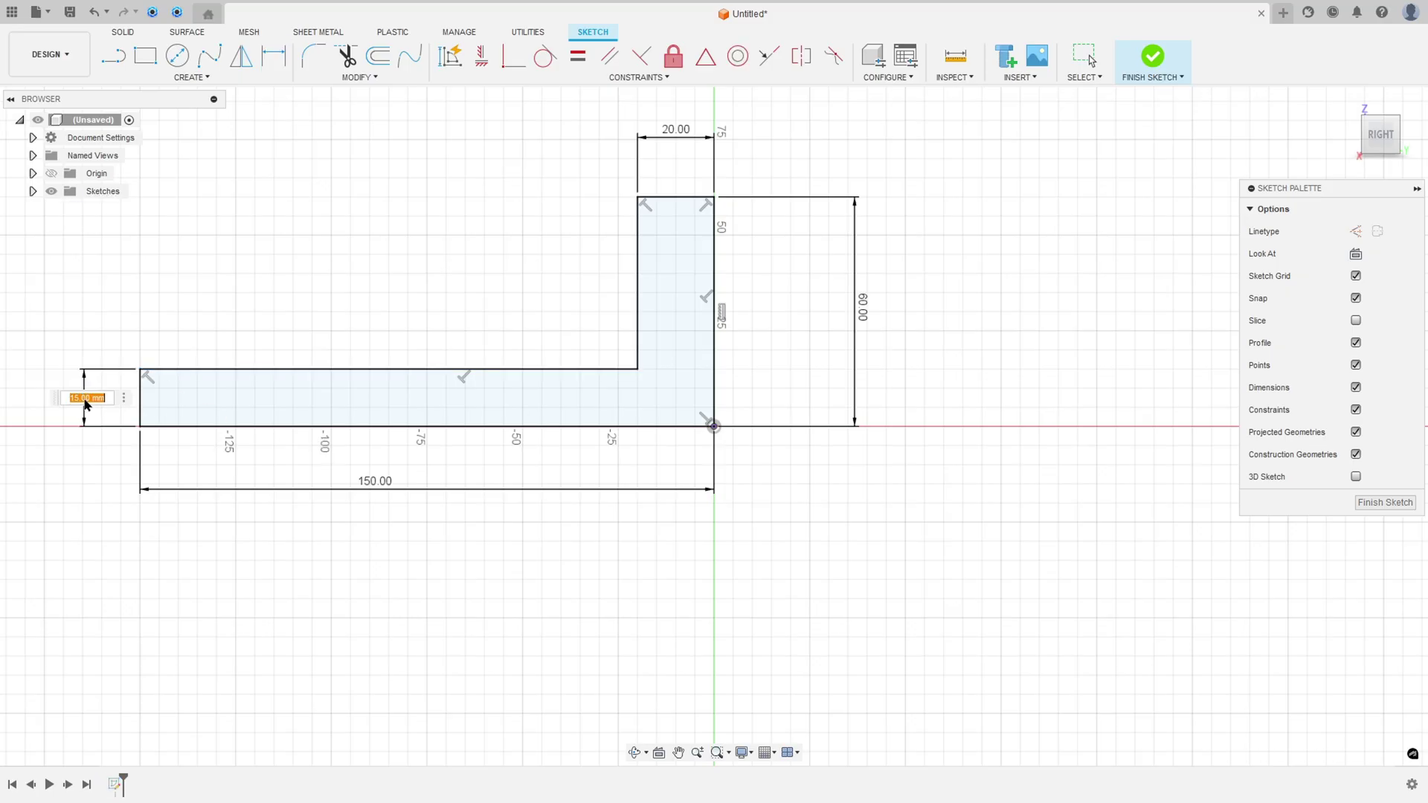
text(15)
key(Return)
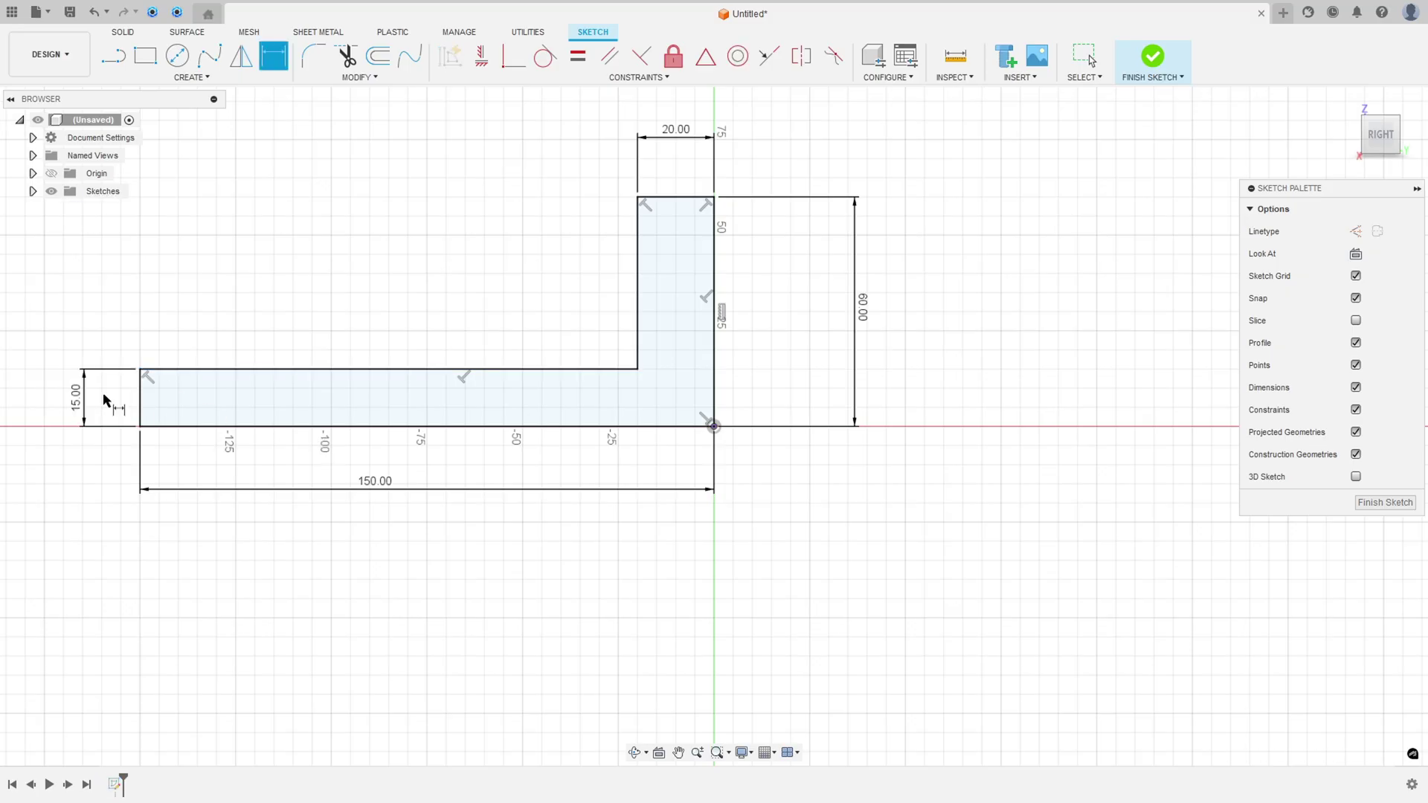
click(1152, 57)
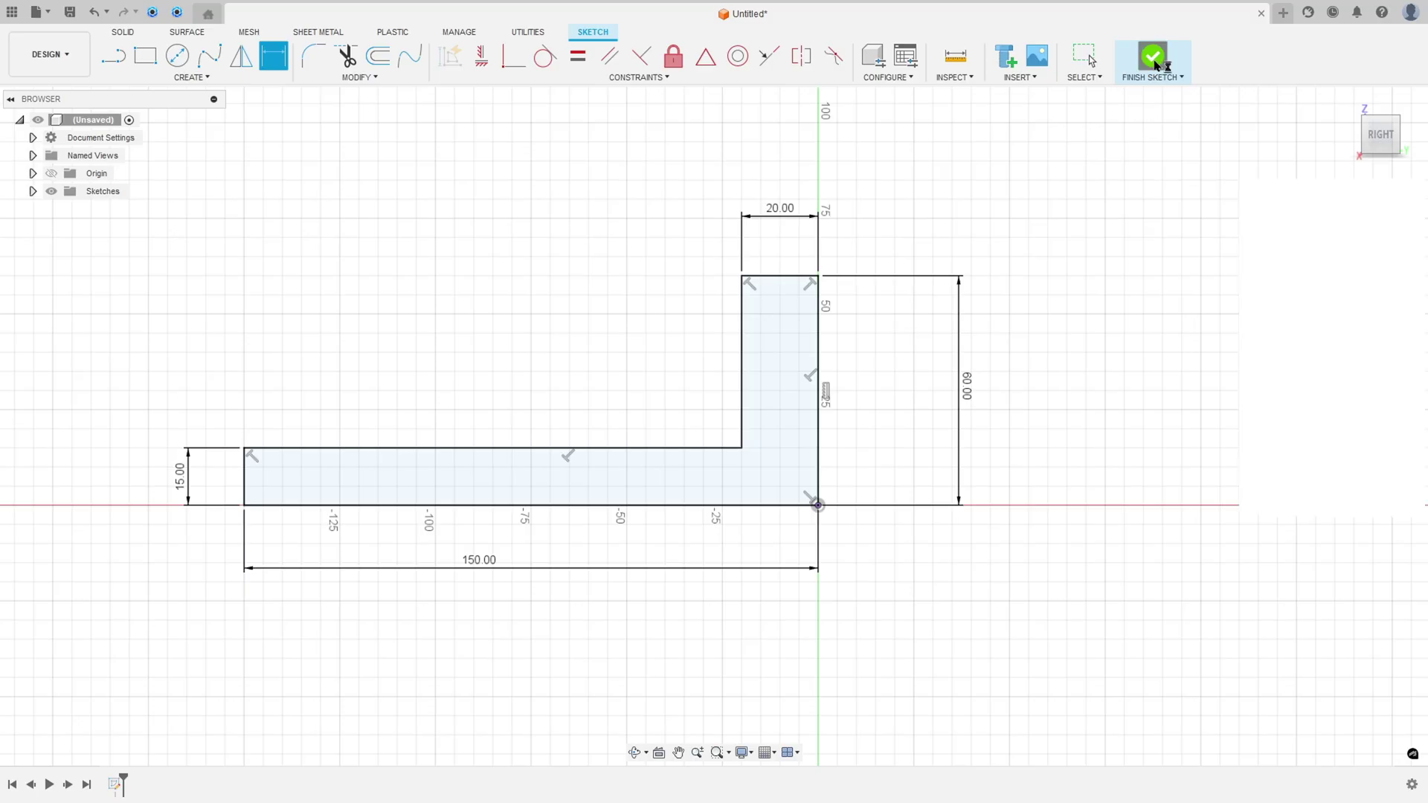
Switch to the PDF drawing and cross out the 80,00 overall width dimension
key(alt+Tab)
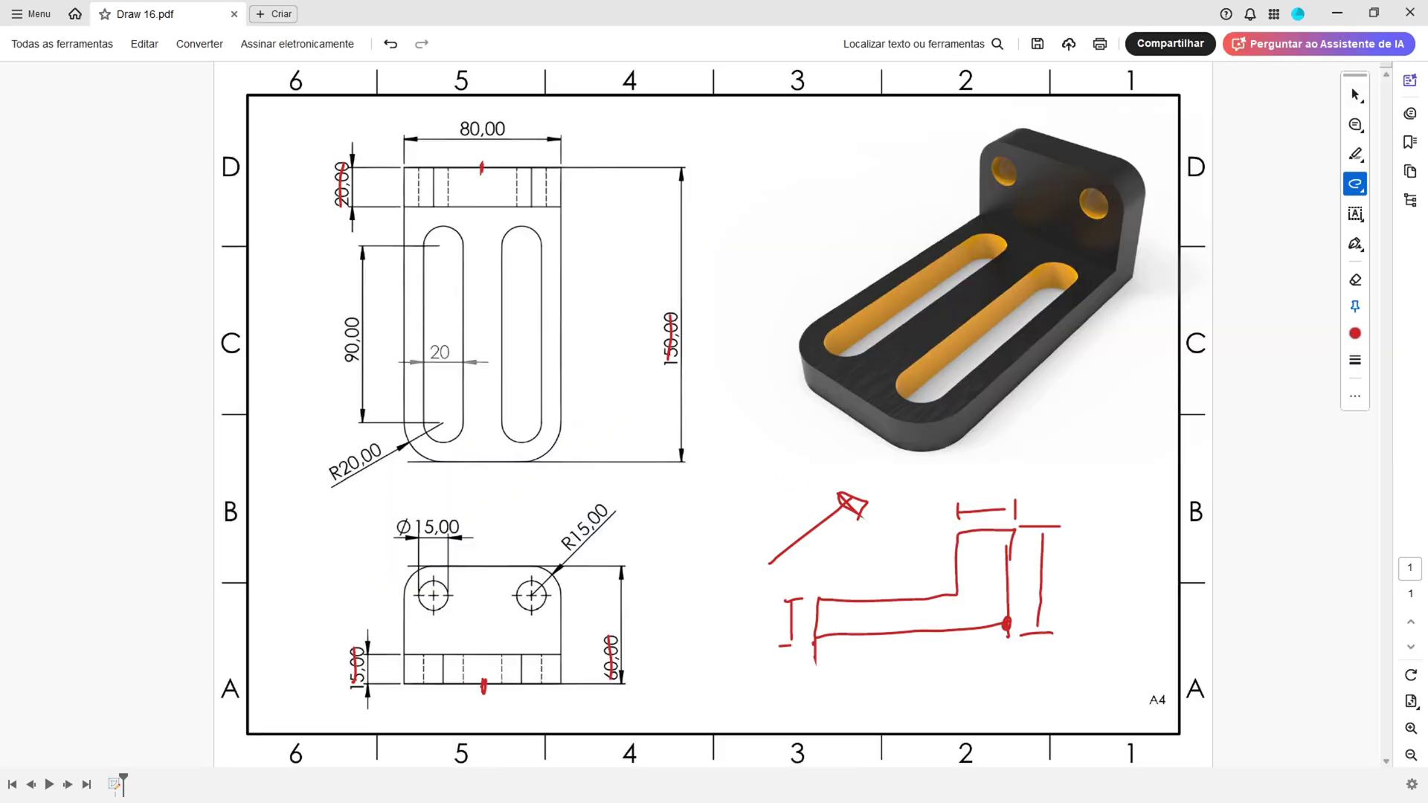
drag(459, 129, 514, 132)
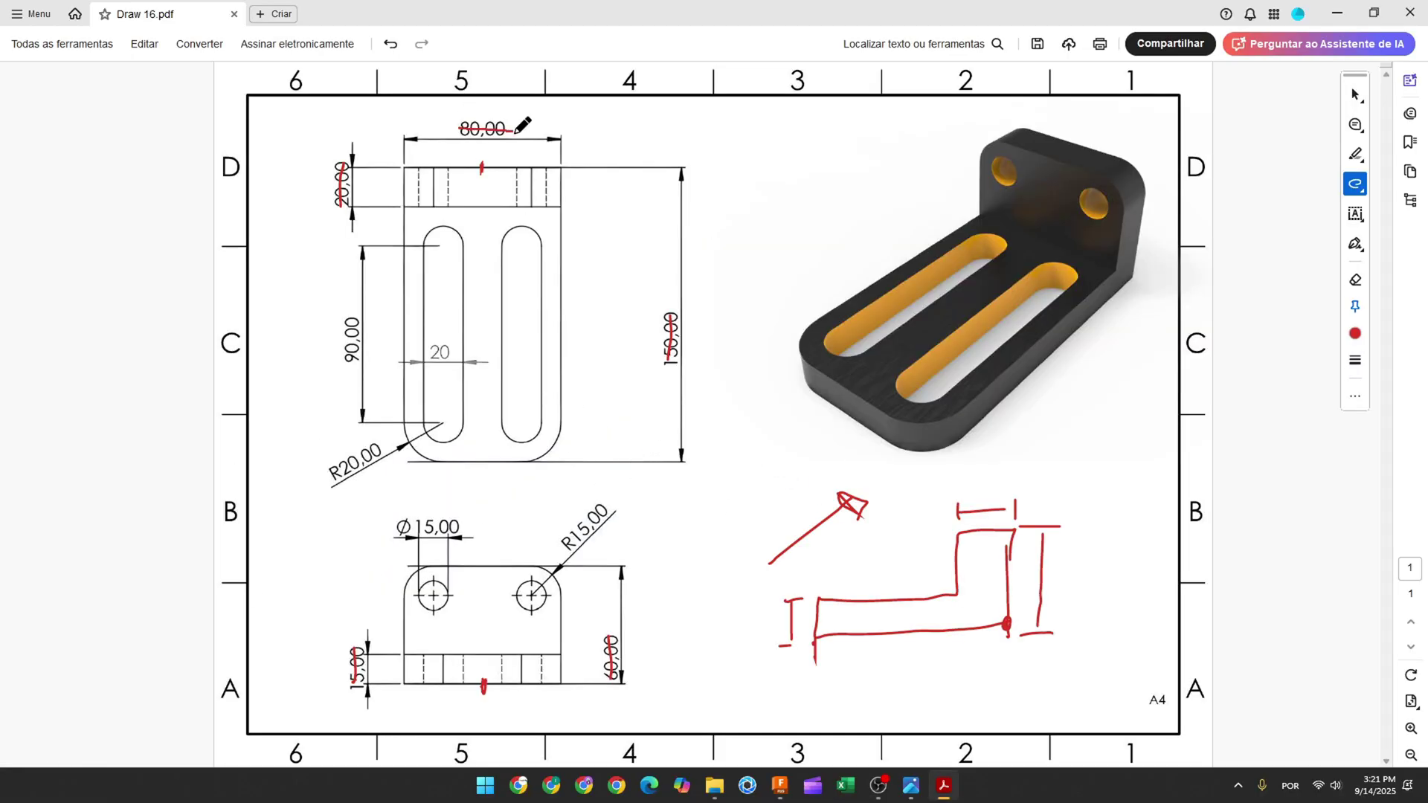
Switch to Fusion and extrude the L-shaped profile symmetrically as a new body, with a whole-length distance of 80 mm
click(778, 784)
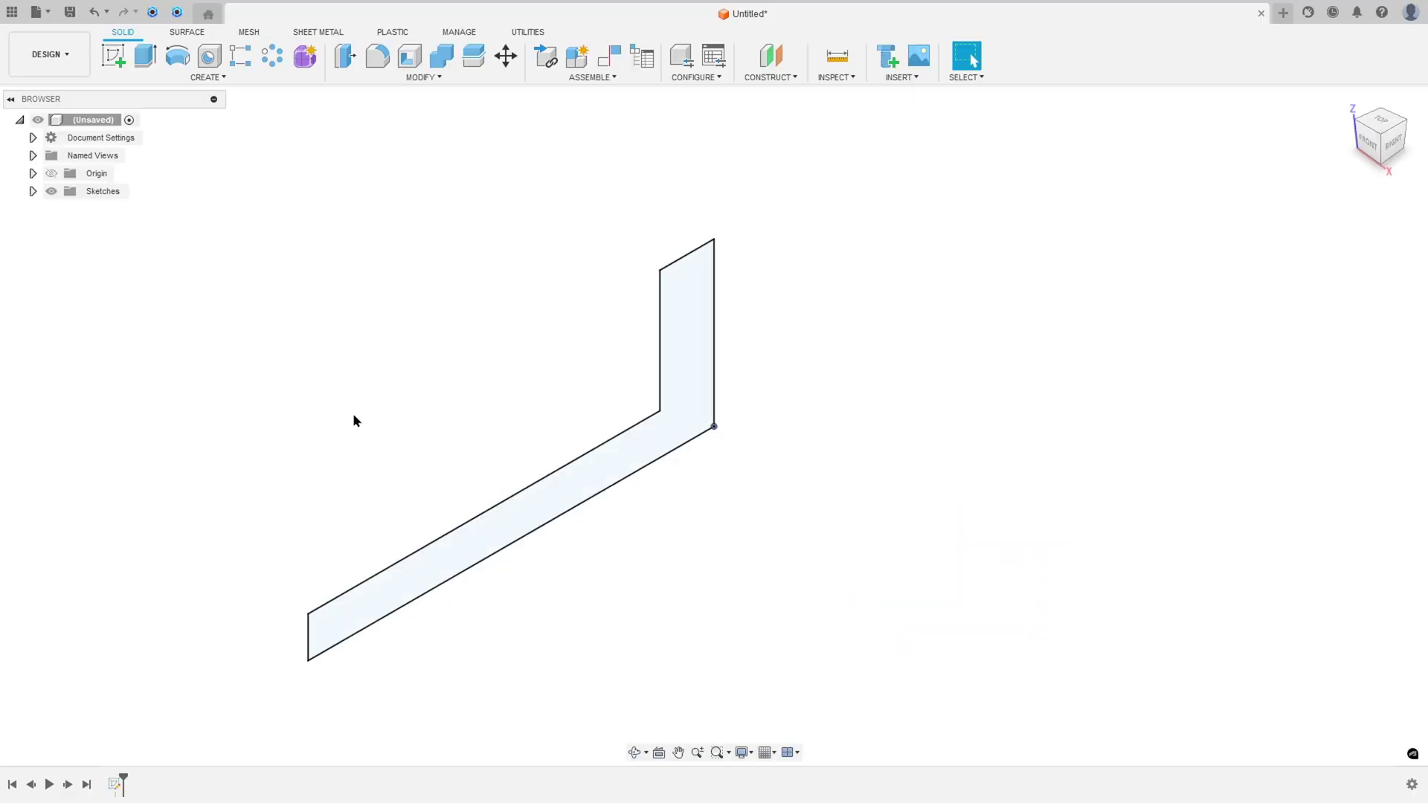
click(145, 56)
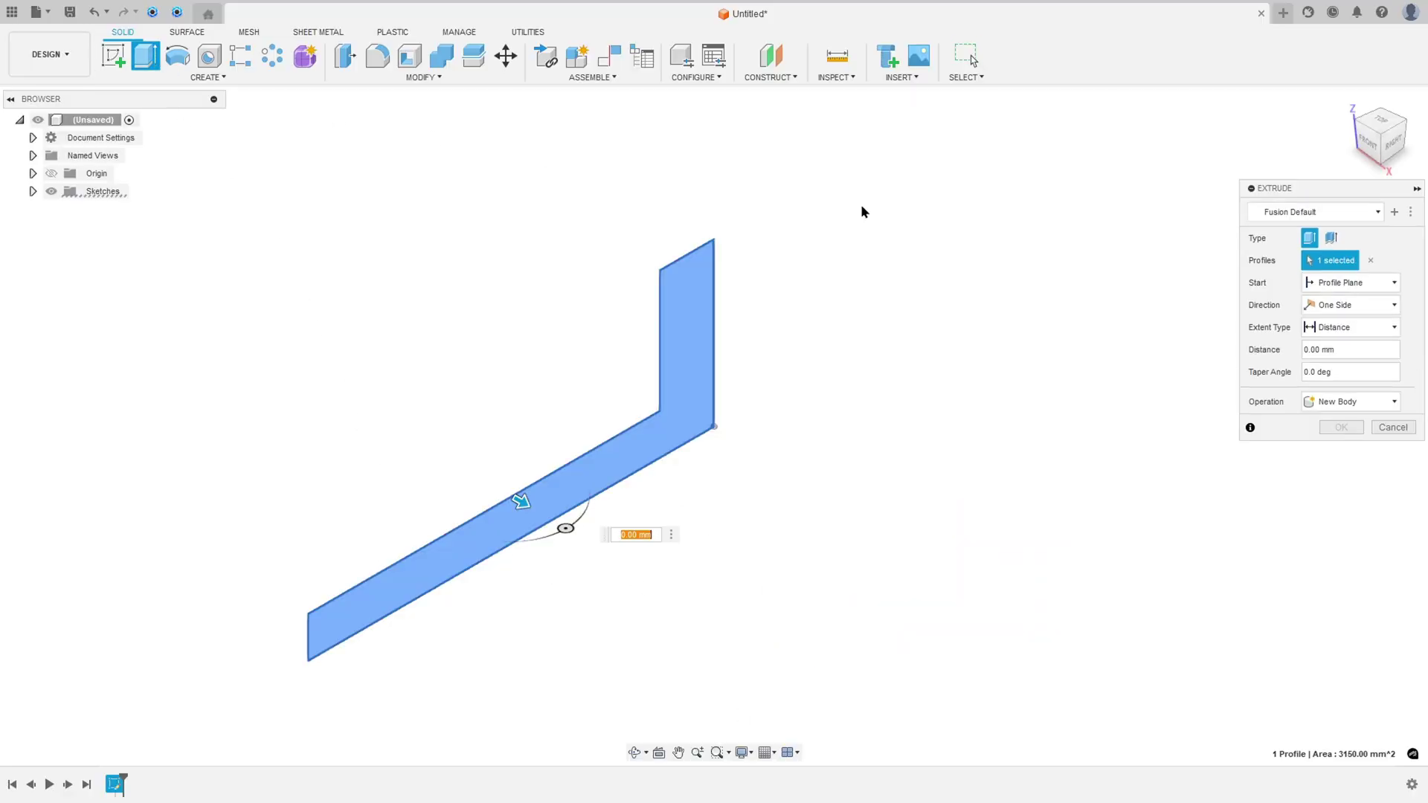
click(1350, 306)
click(1334, 355)
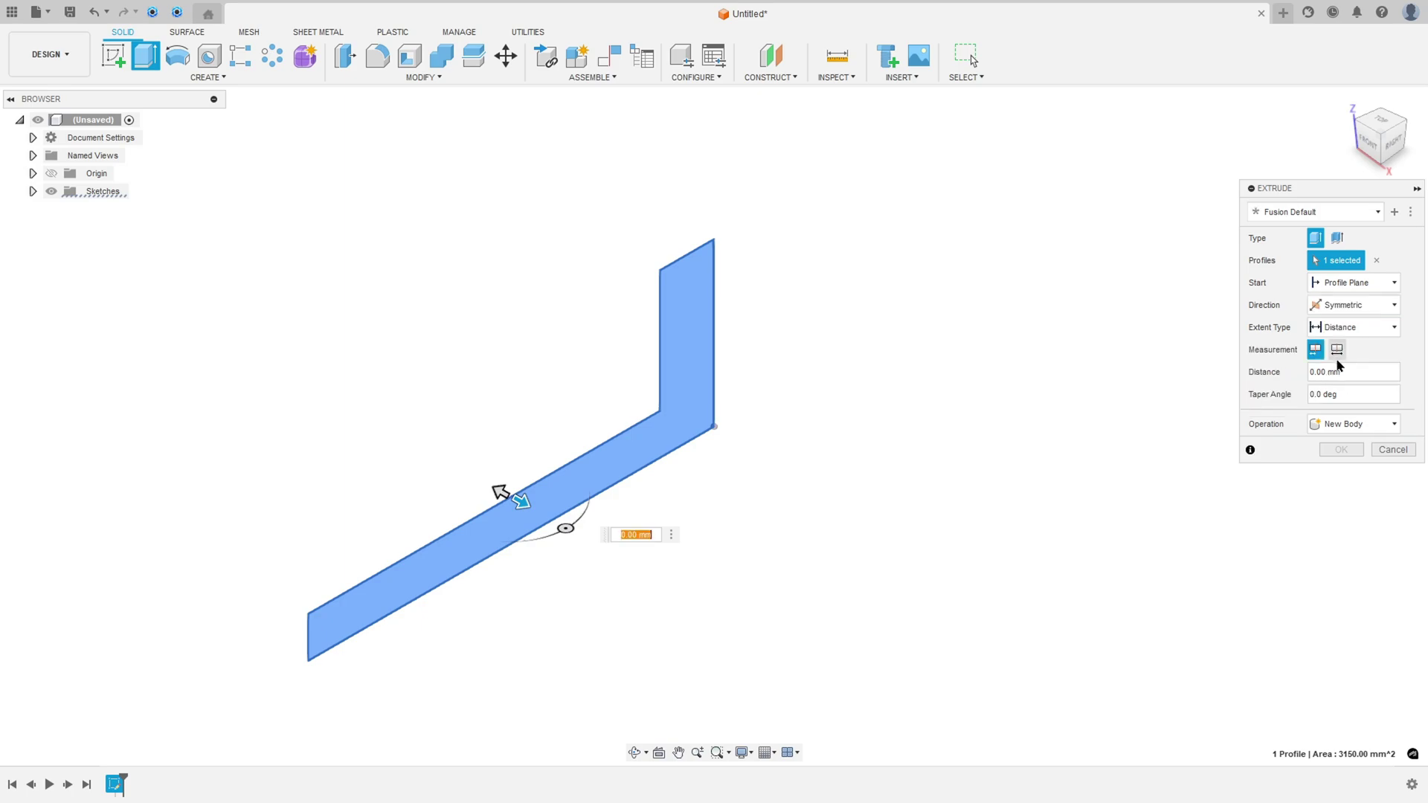
click(1336, 349)
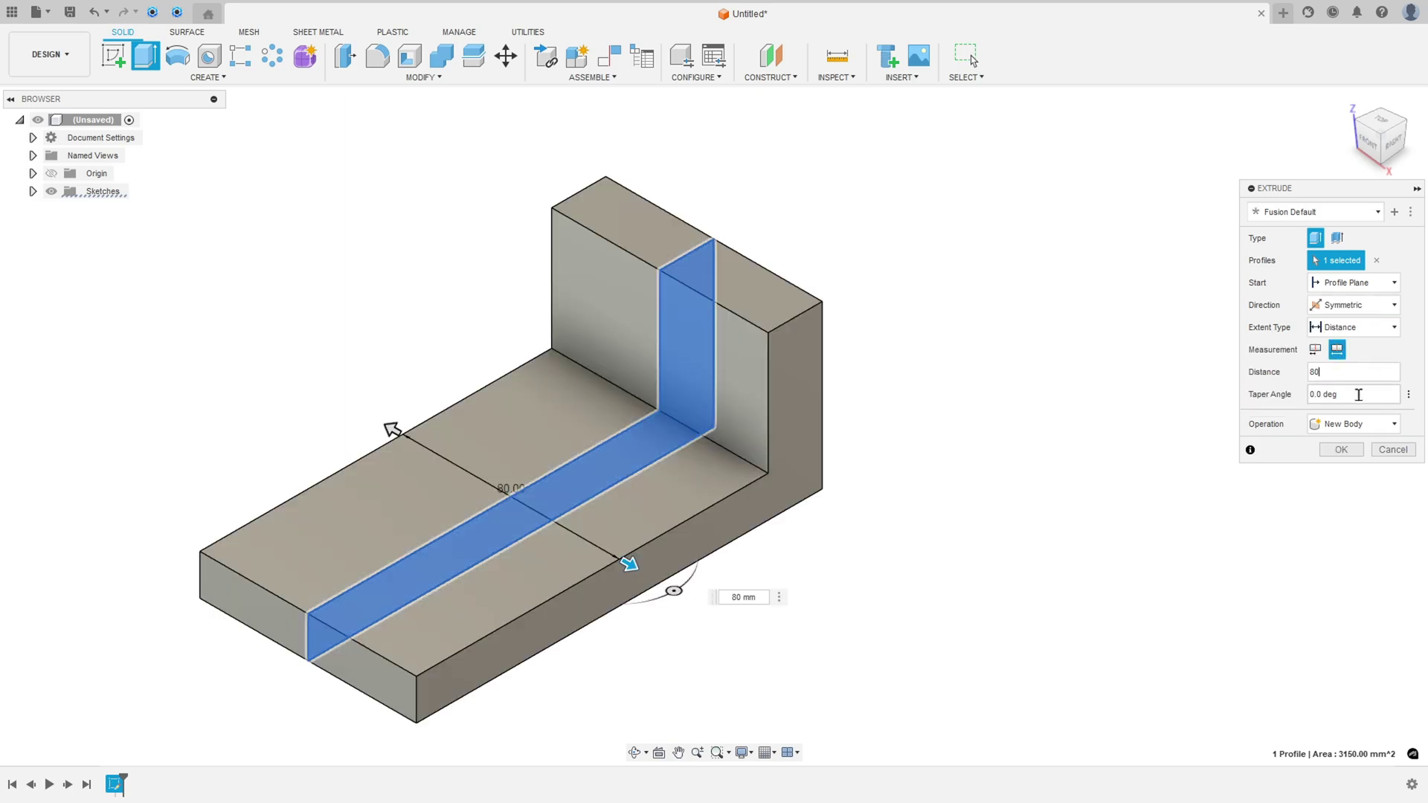
click(1343, 450)
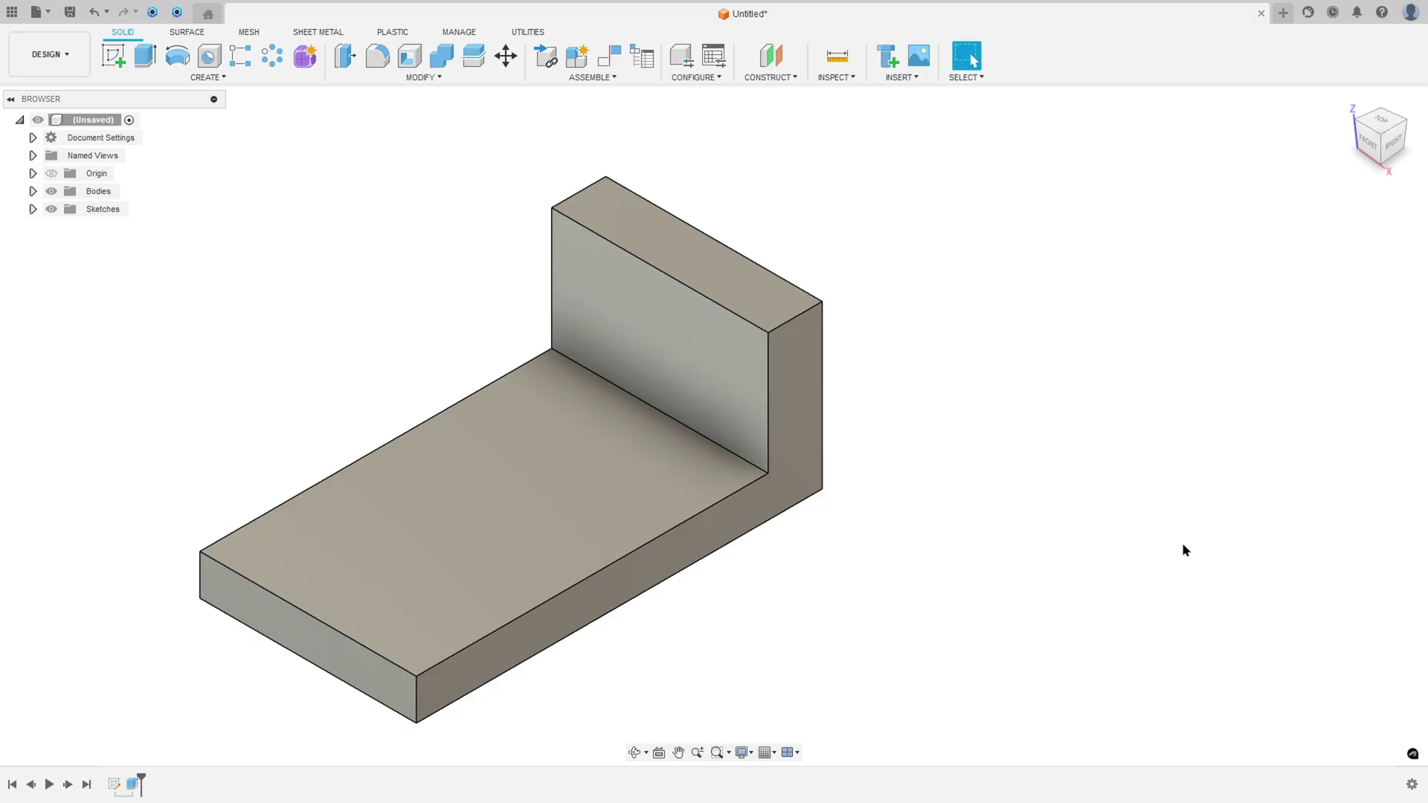
On the PDF drawing, mark the rounded corners of the base and upright, crossing out the R20,00 and R15,00 dimensions
shift+middle_drag(995, 533, 920, 491)
key(F6)
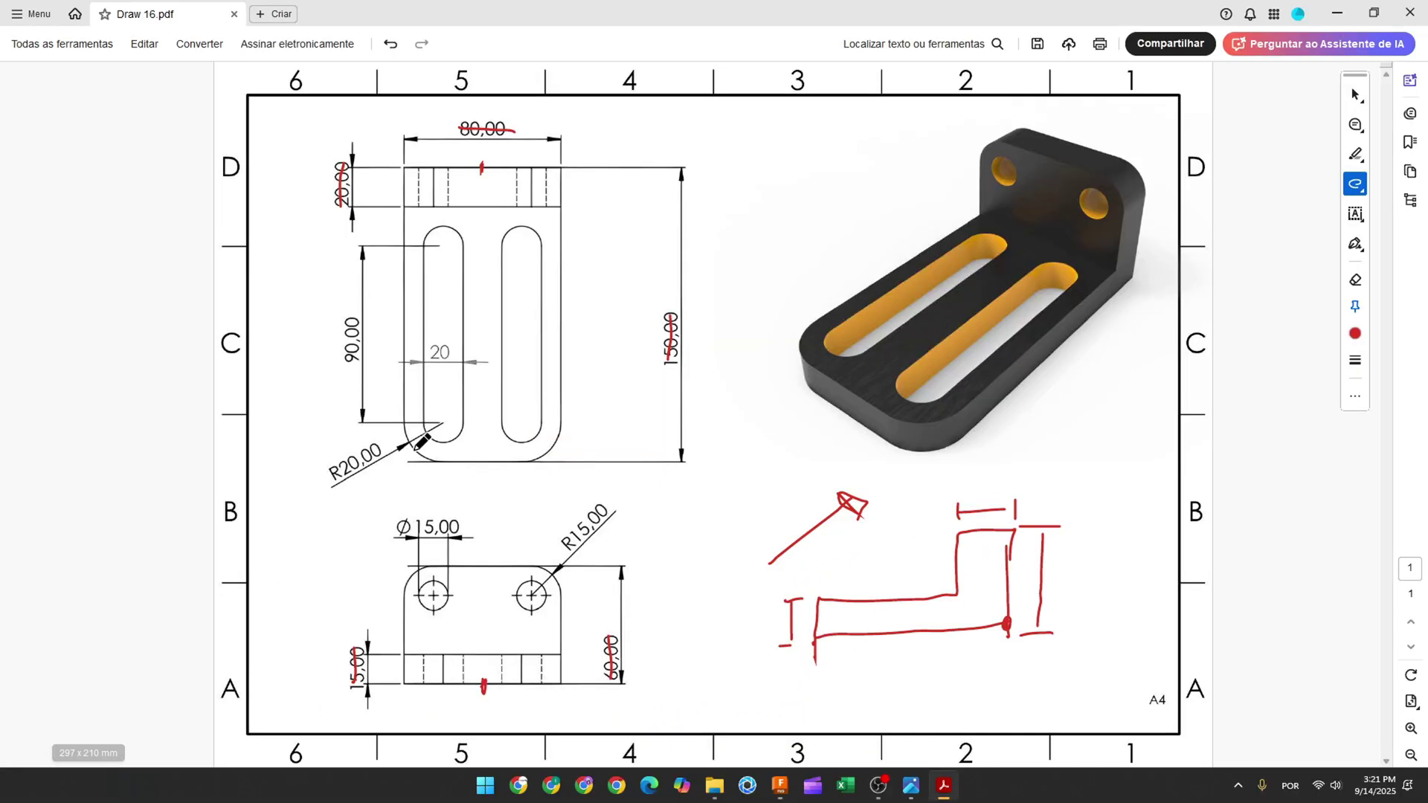
drag(404, 430, 422, 456)
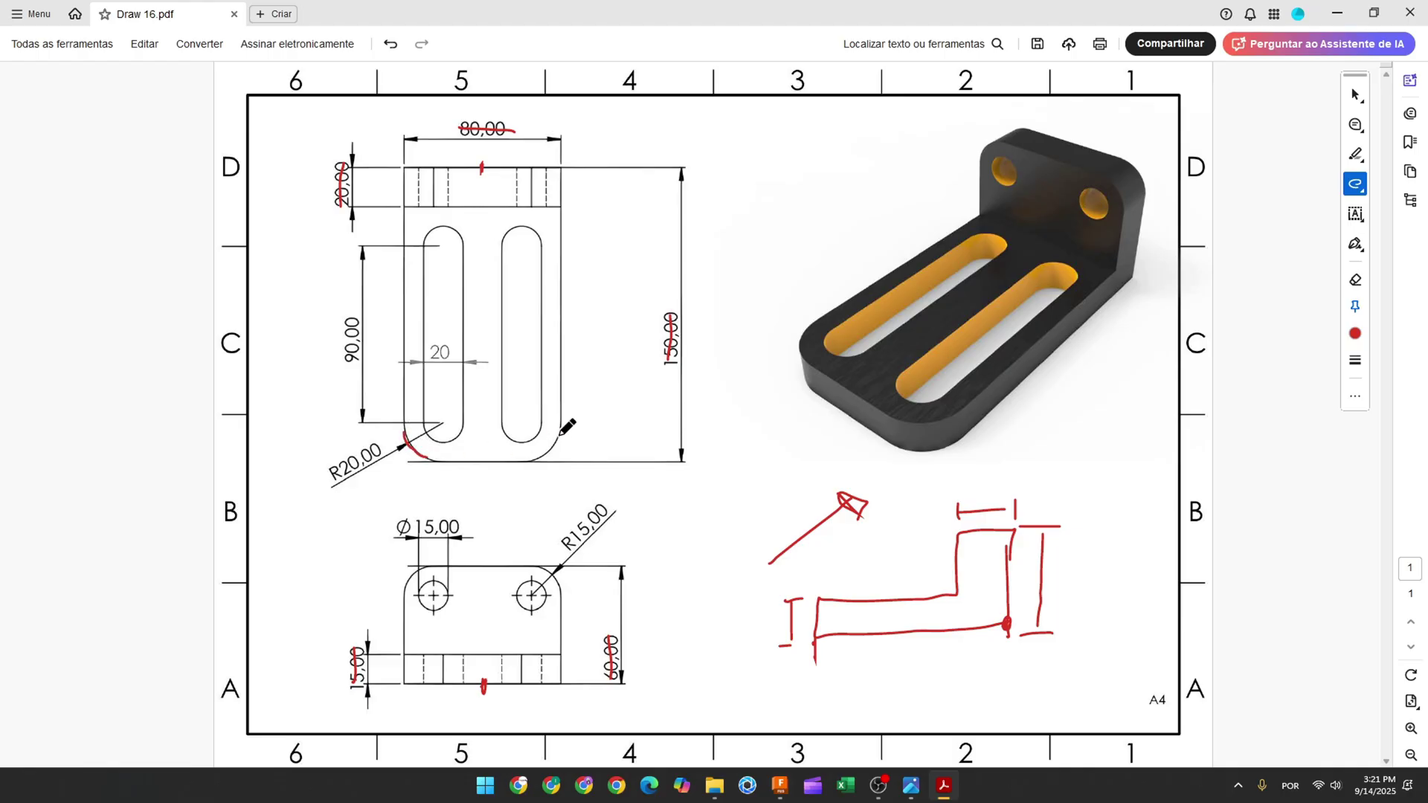
drag(321, 476, 380, 443)
drag(421, 566, 400, 597)
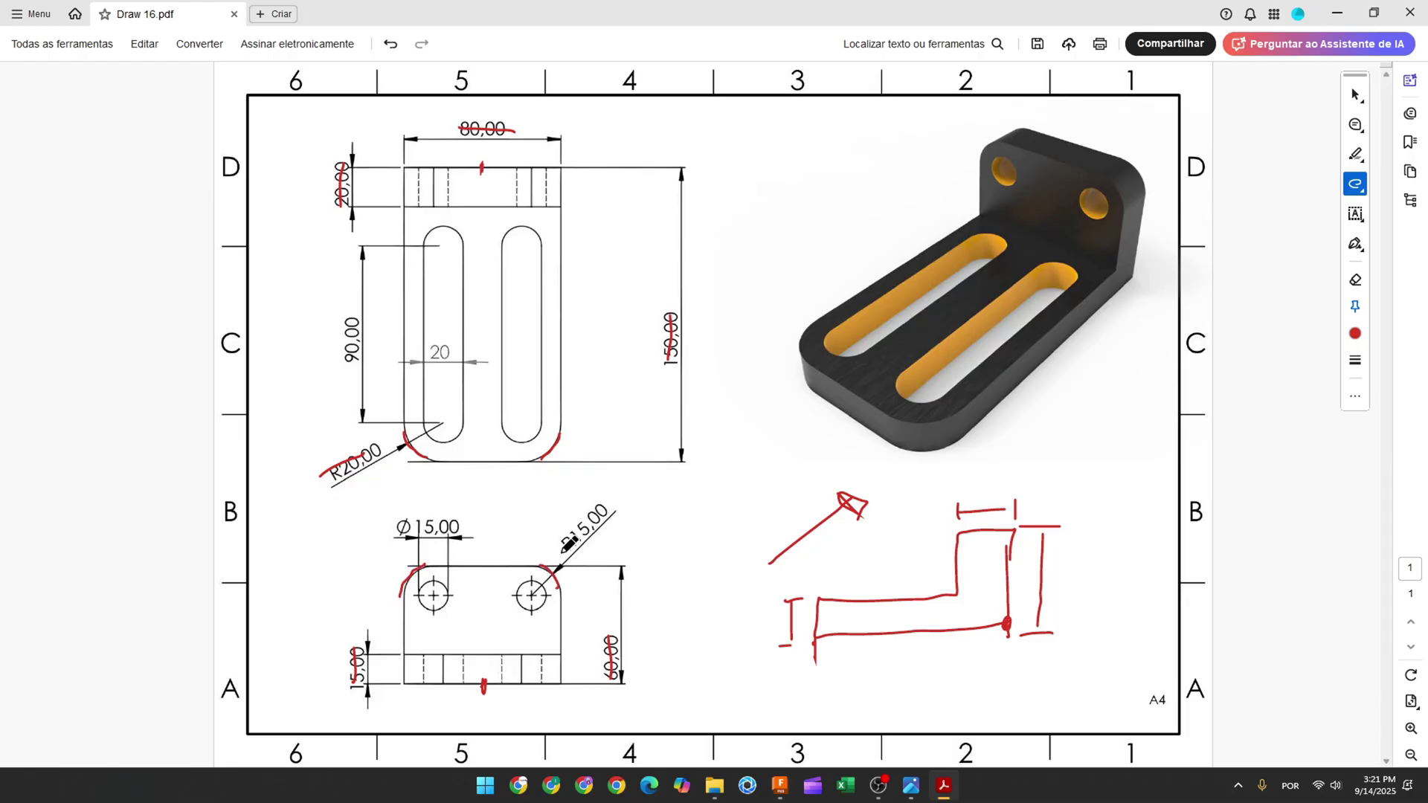
drag(562, 552, 606, 511)
Switch to Fusion and apply a constant 20 mm Fillet to the two vertical edges at the base's free end
click(780, 785)
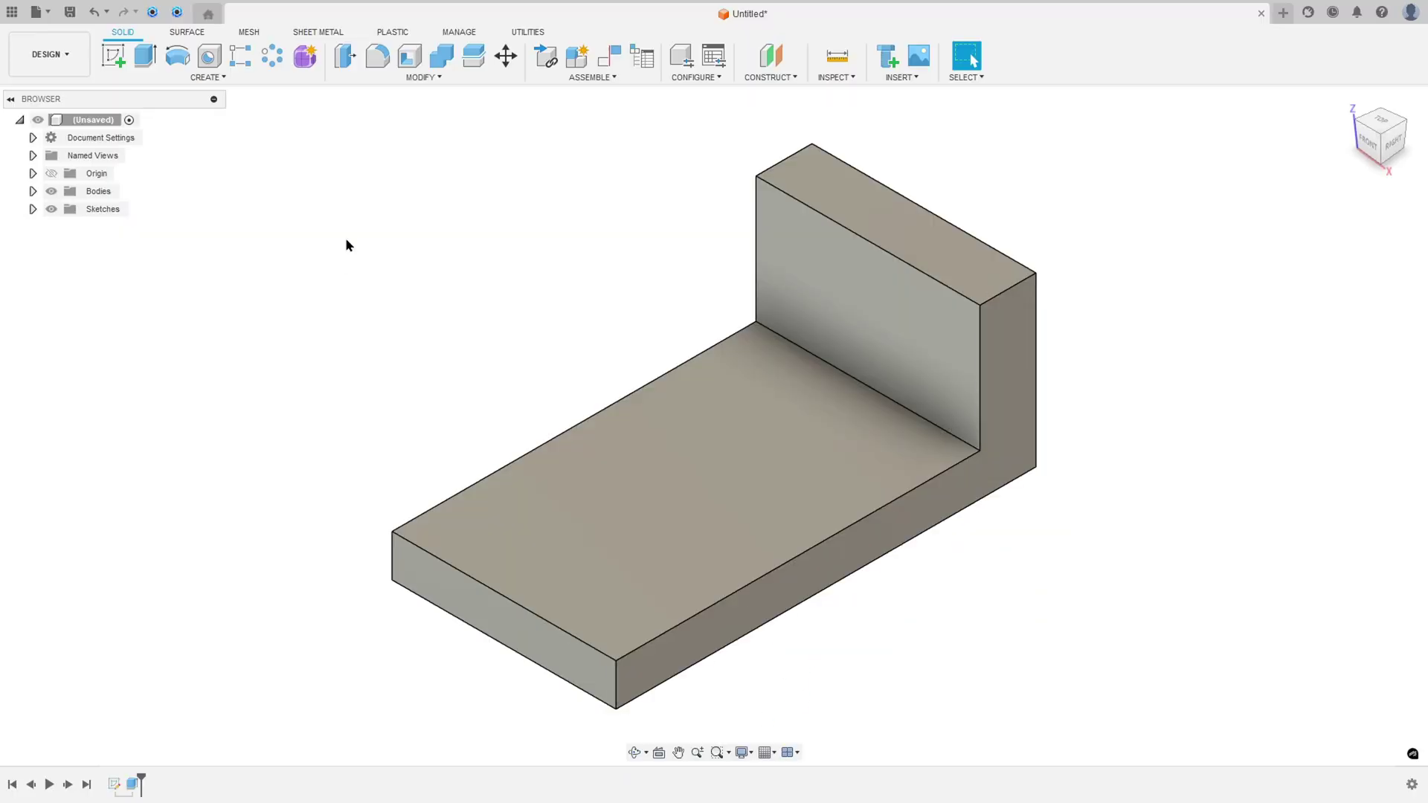
click(377, 56)
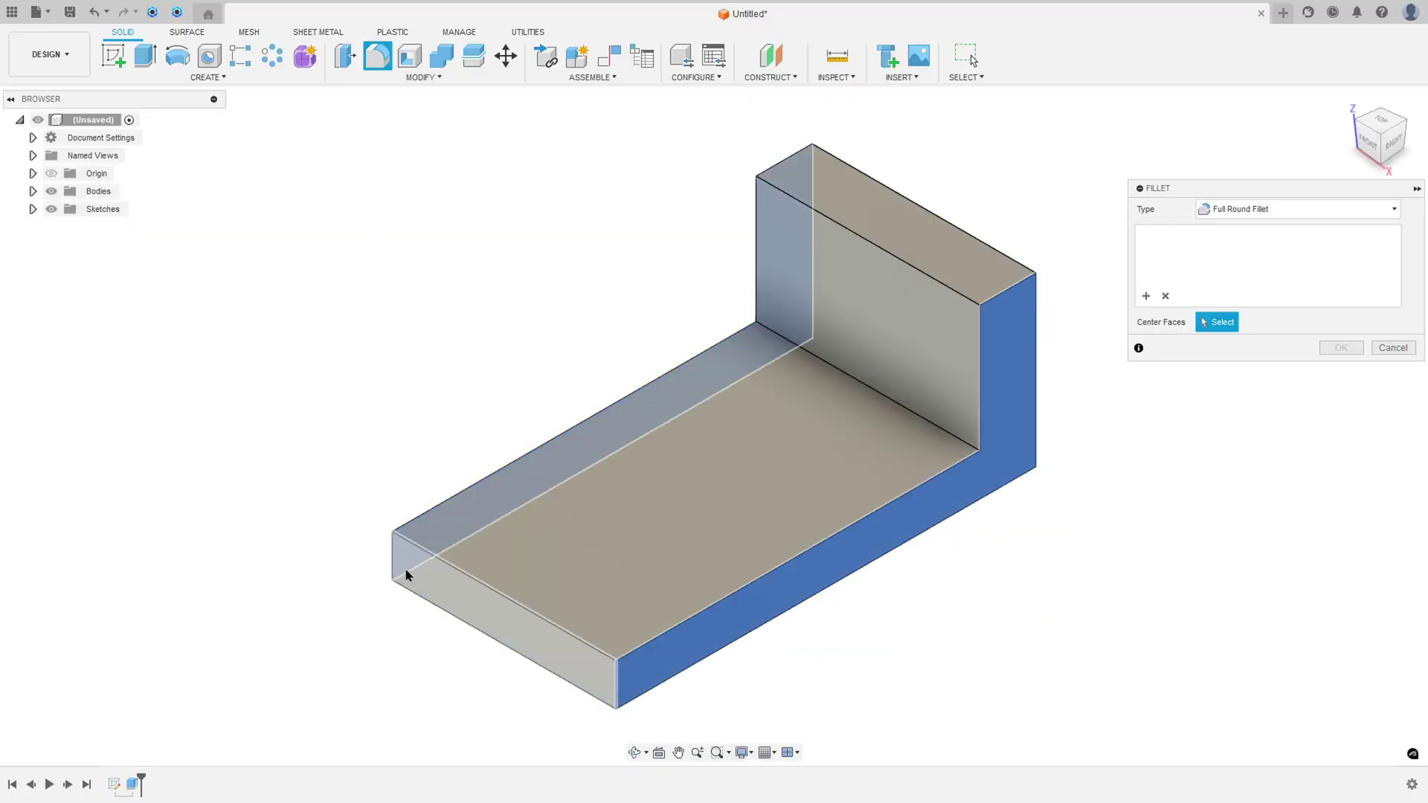
click(1269, 217)
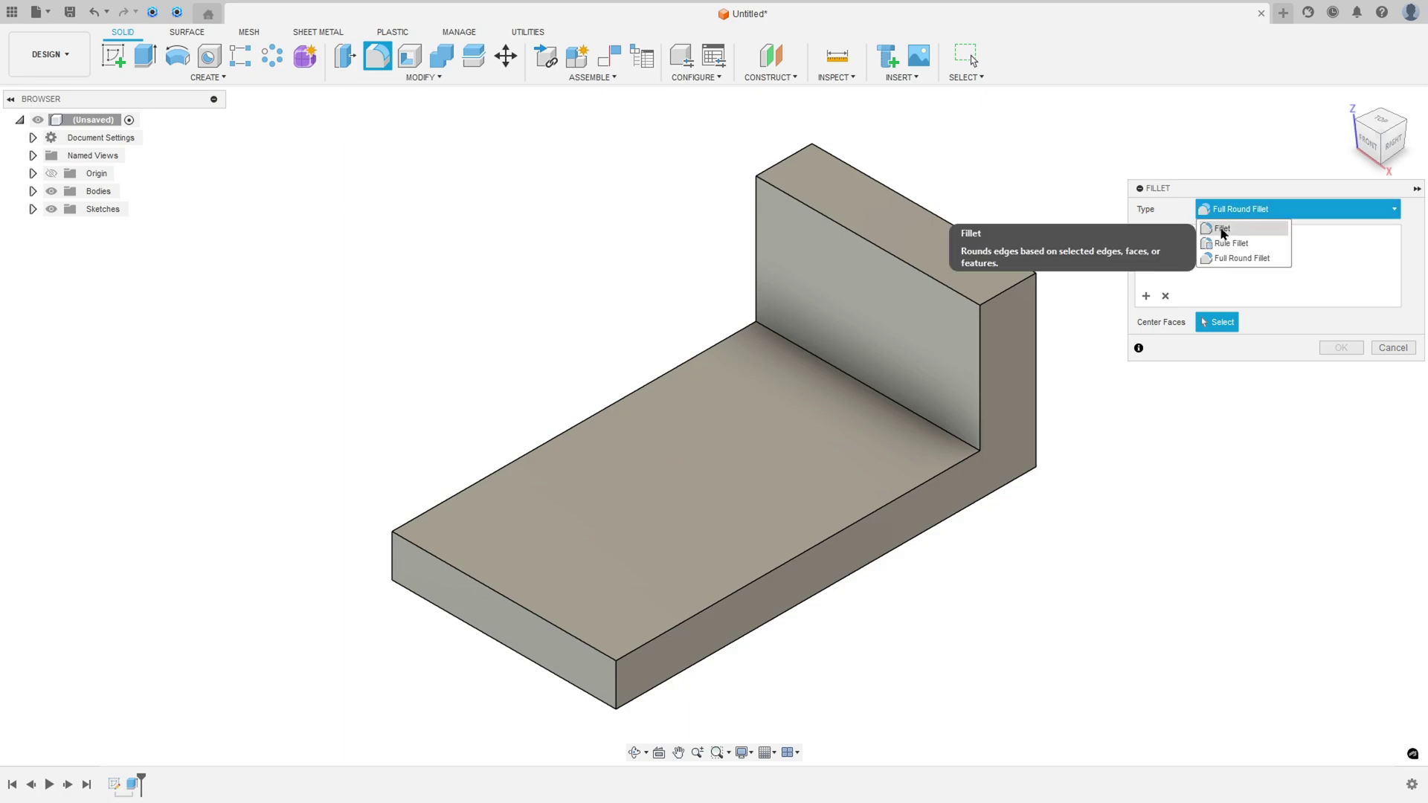
click(1222, 232)
click(393, 558)
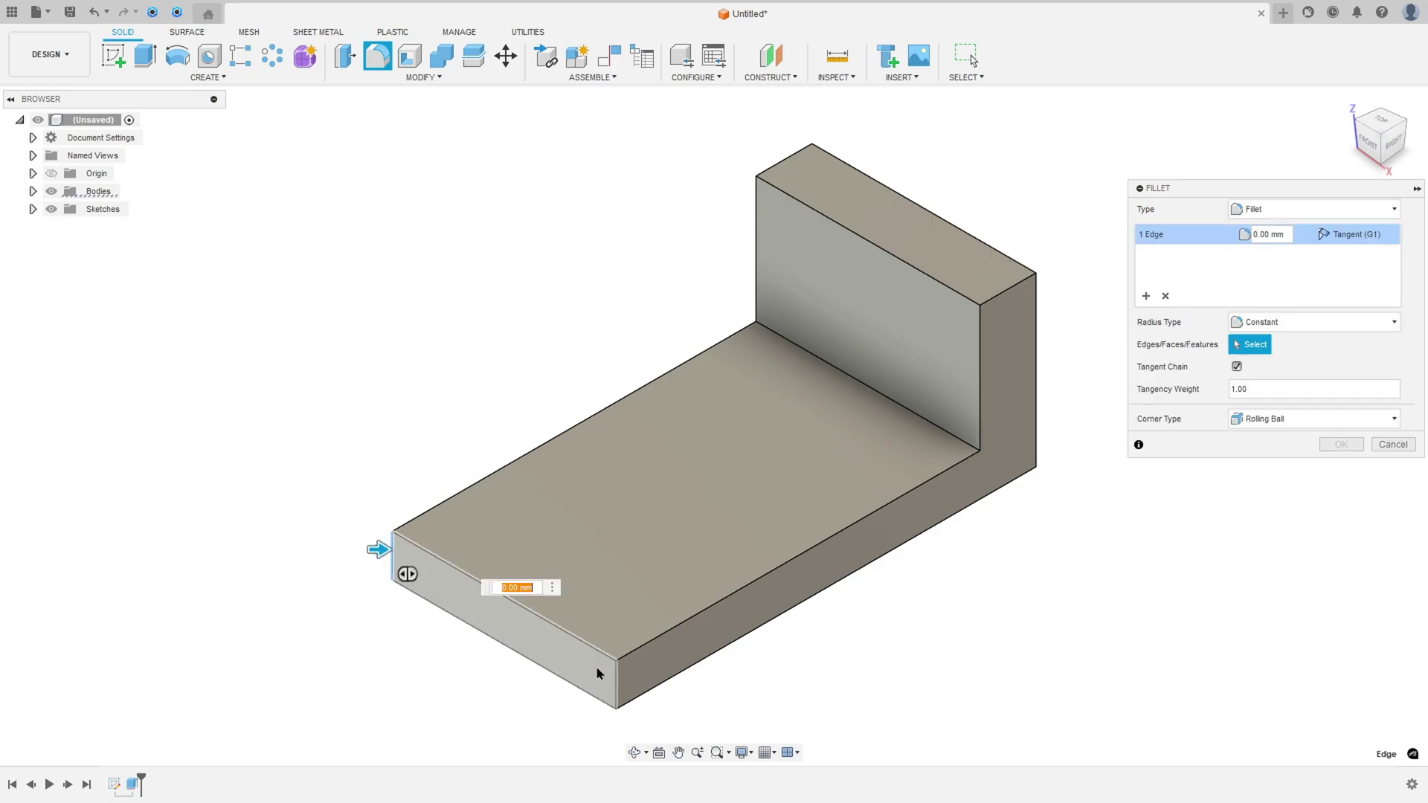
click(613, 679)
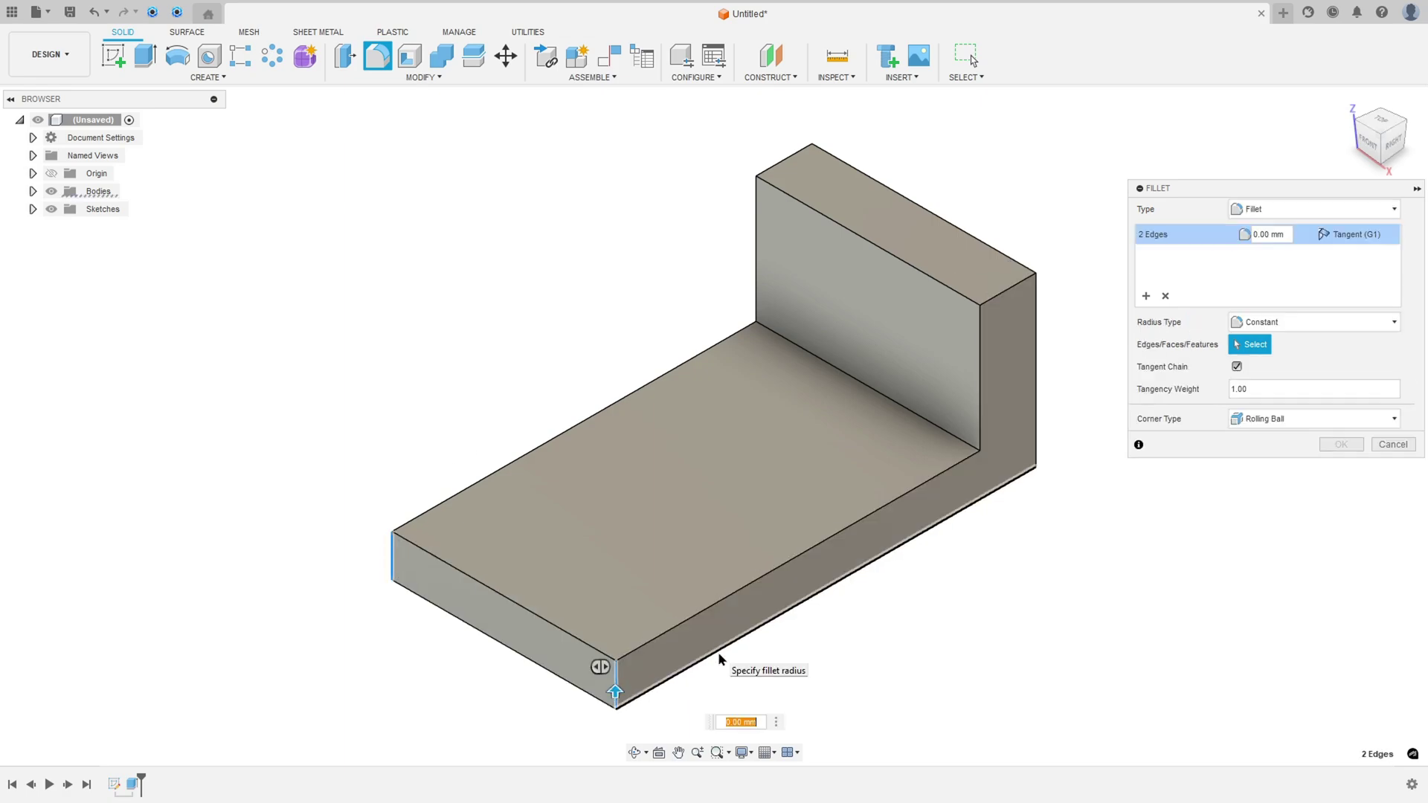
key(Return)
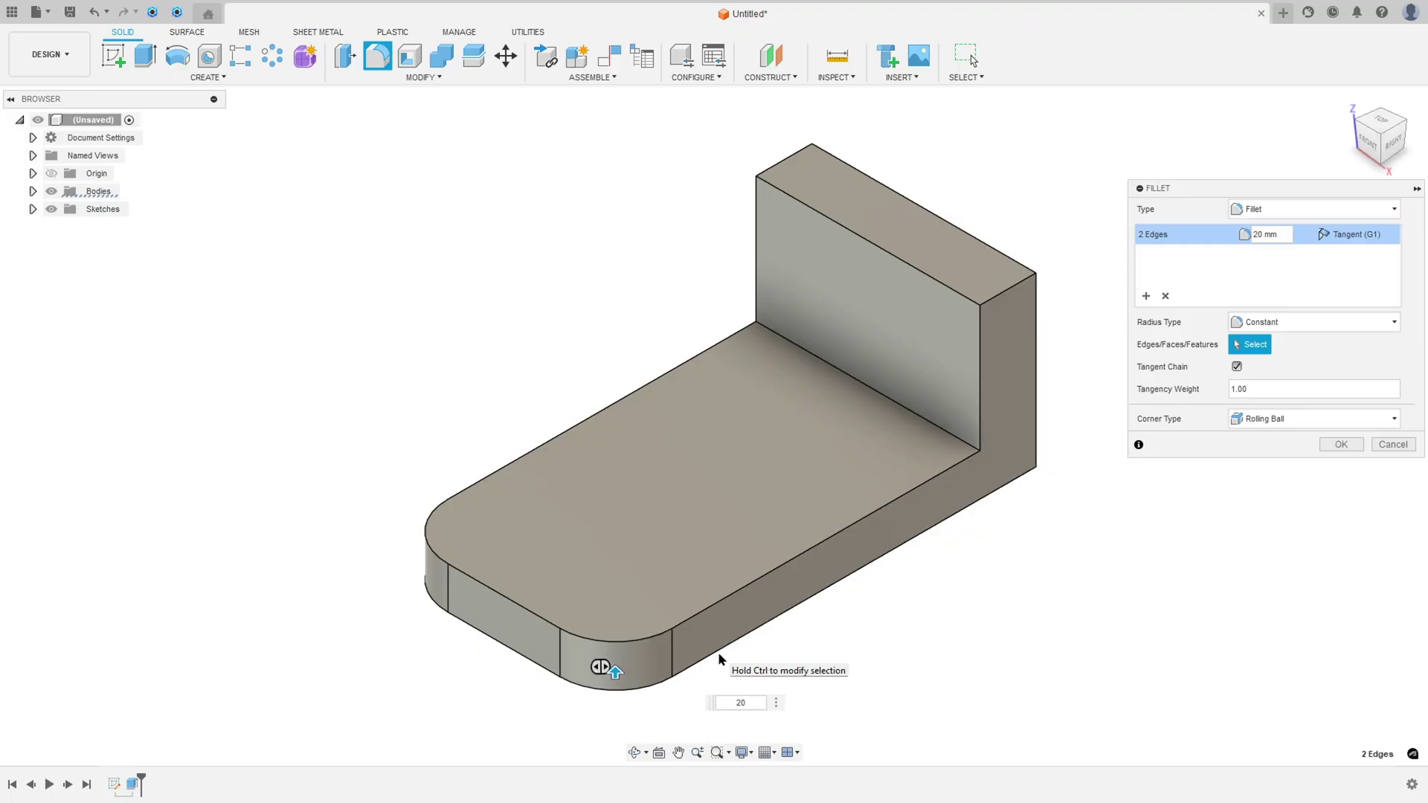
Add a second edge set for the upright's two upper short edges with a 15 mm radius and complete the fillet
click(1147, 298)
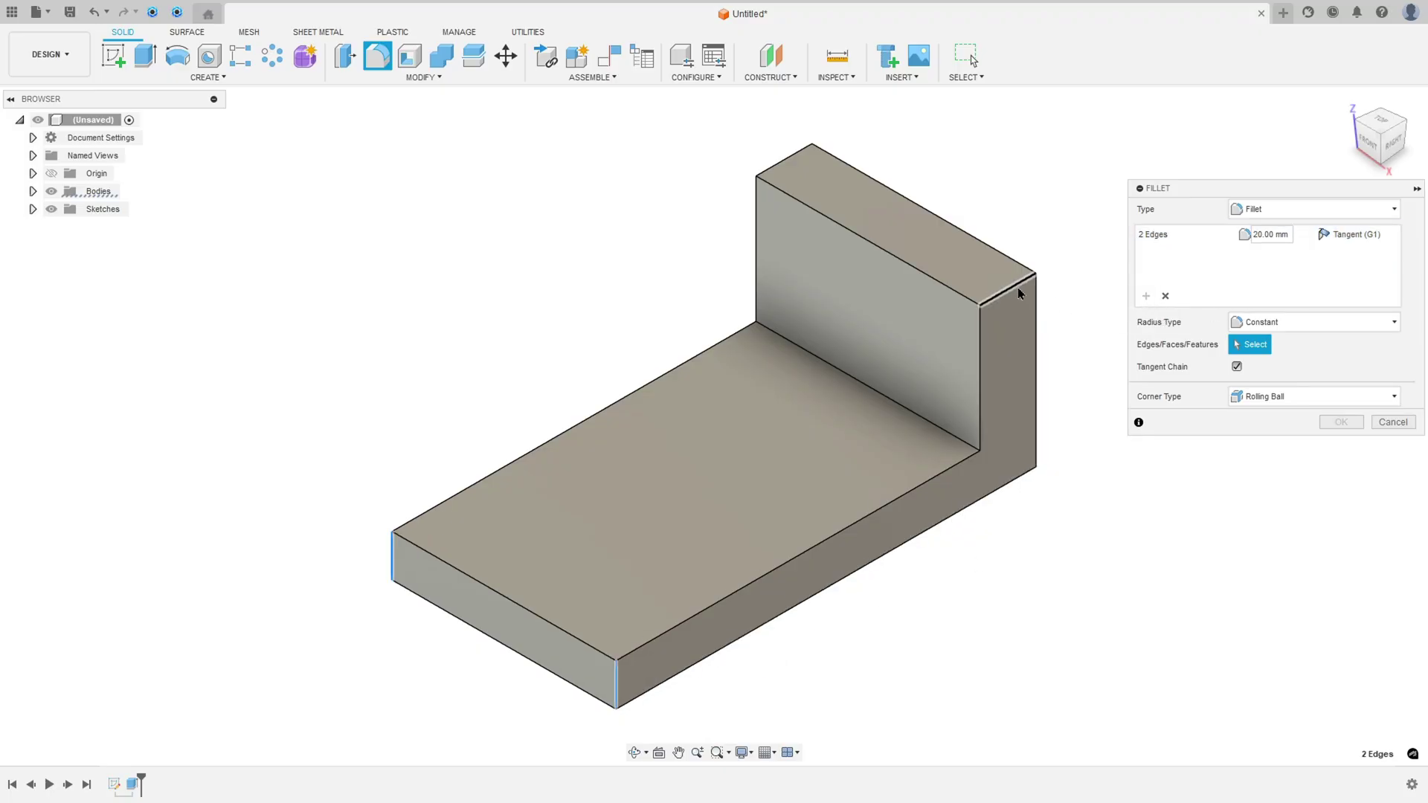
click(1016, 292)
click(783, 160)
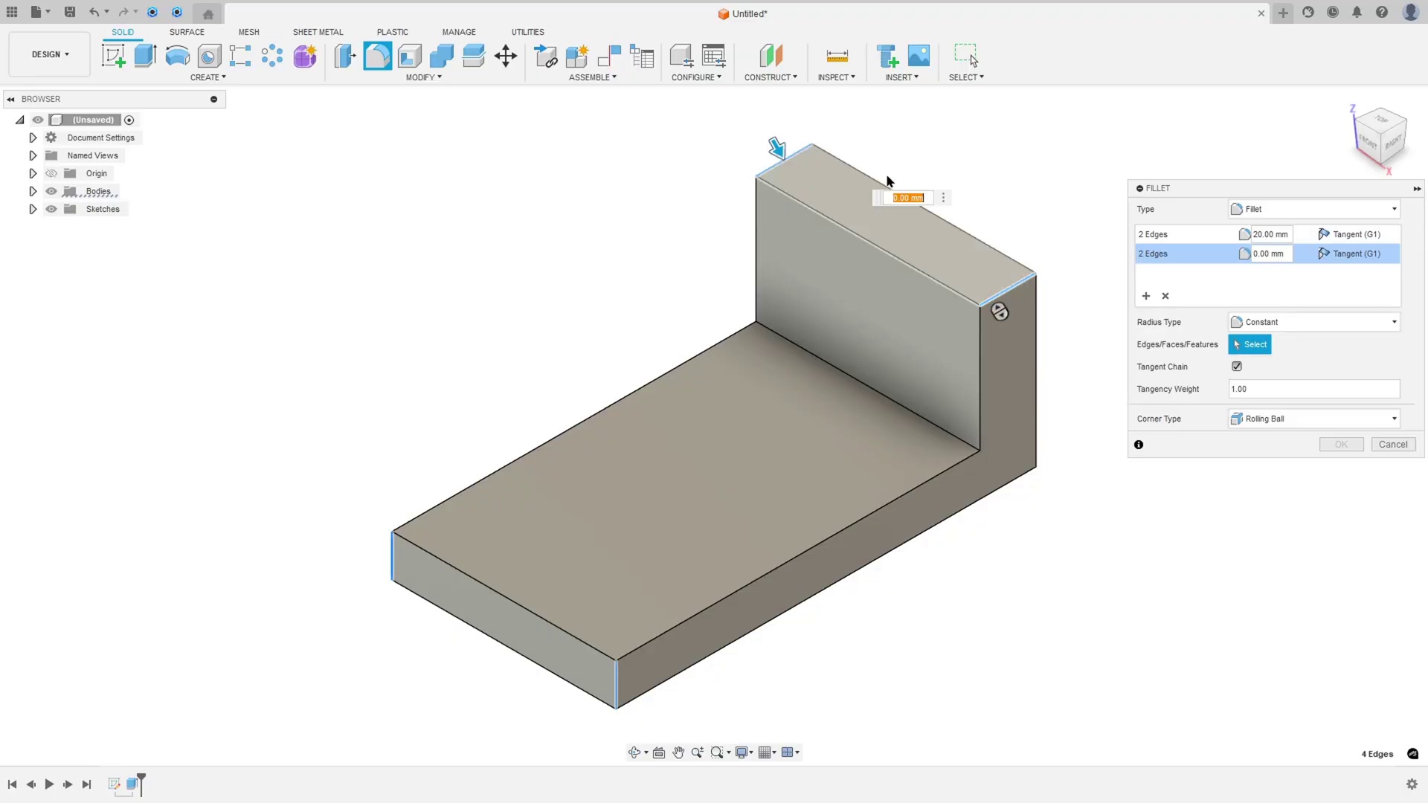
text(15)
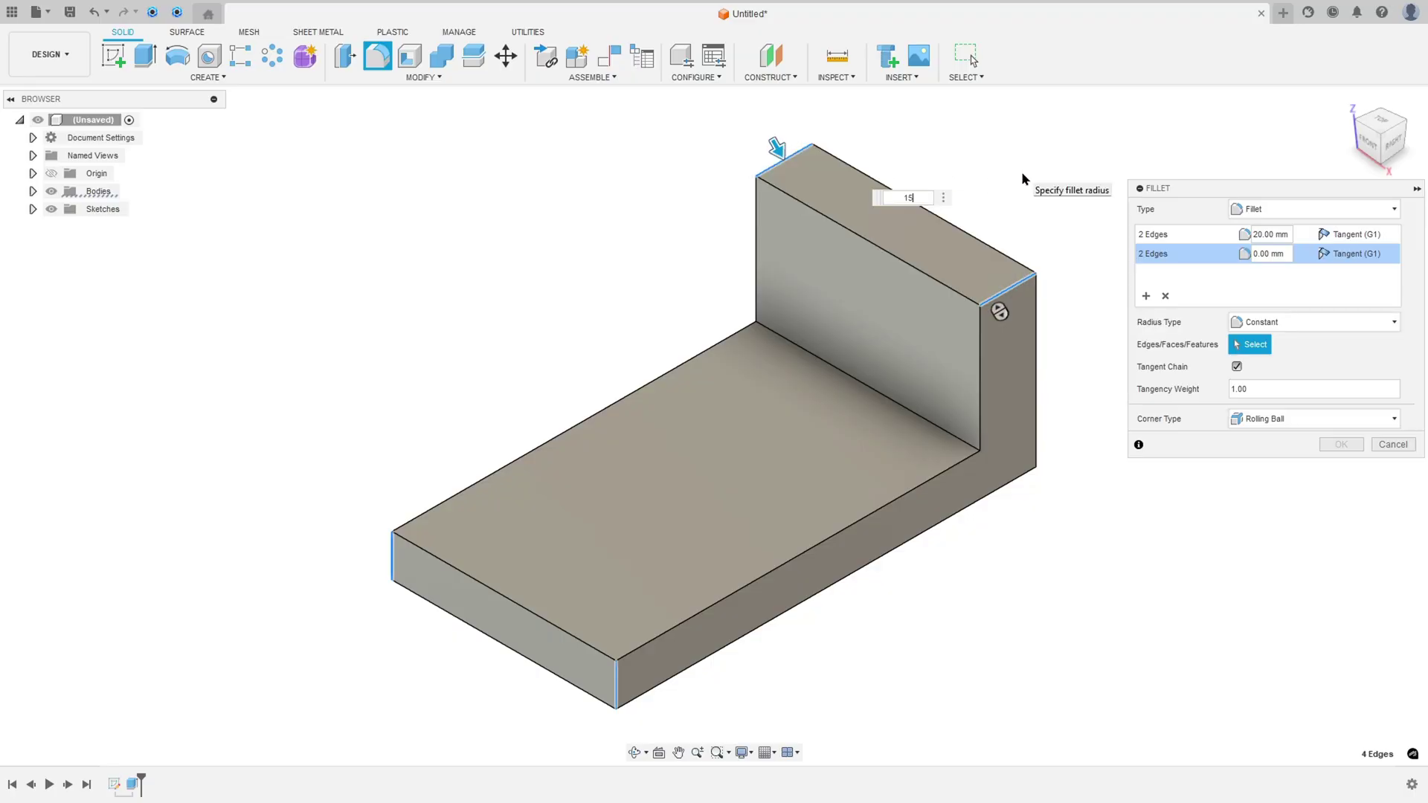
click(1339, 445)
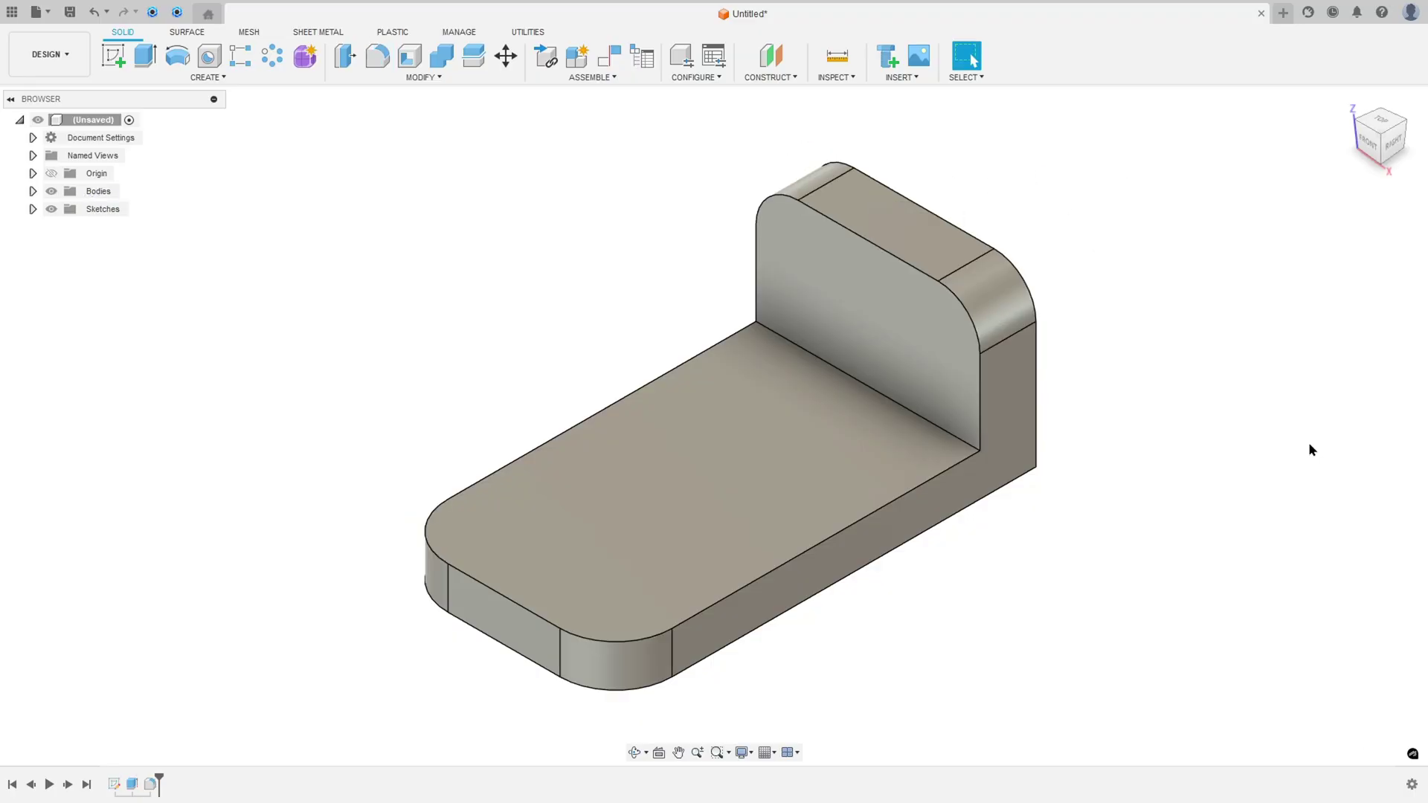
shift+middle_drag(1145, 396, 1153, 369)
key(F6)
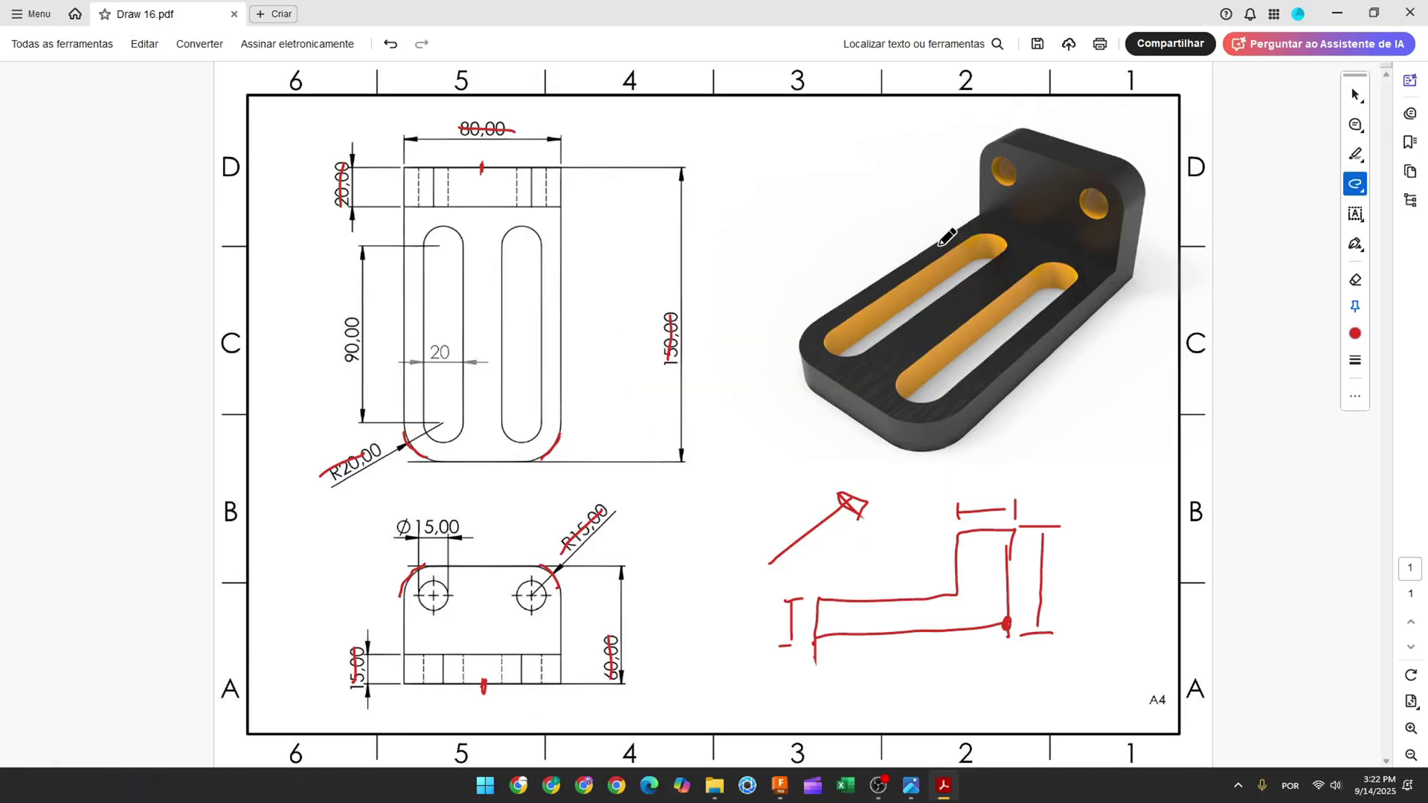
On the PDF drawing, outline a slot and mark the slot ends, crossing out the 90,00 and 20 dimensions
mouse_move(967, 235)
mouse_down()
mouse_move(854, 309)
mouse_move(826, 349)
mouse_move(979, 262)
mouse_move(964, 252)
mouse_up()
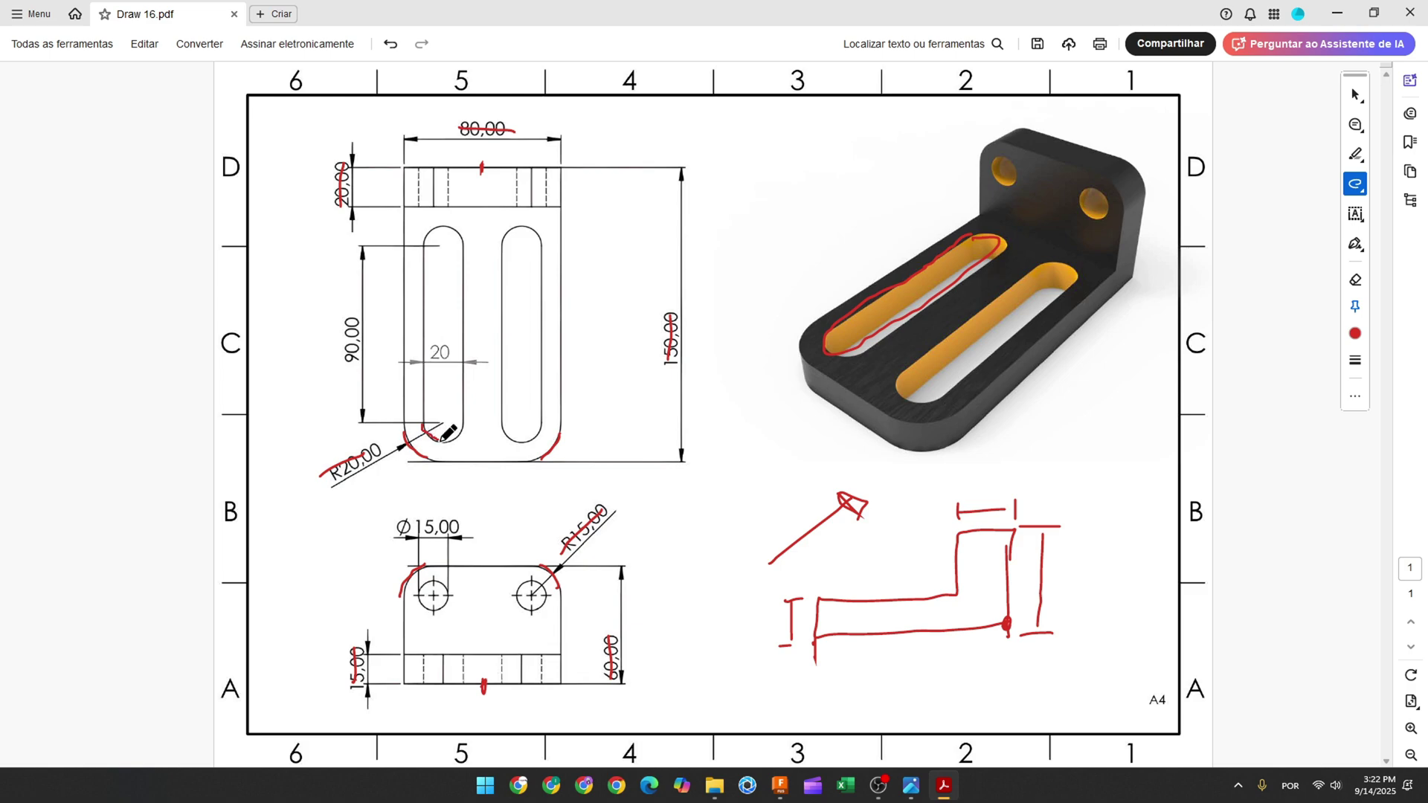
drag(462, 432, 463, 428)
drag(351, 317, 351, 363)
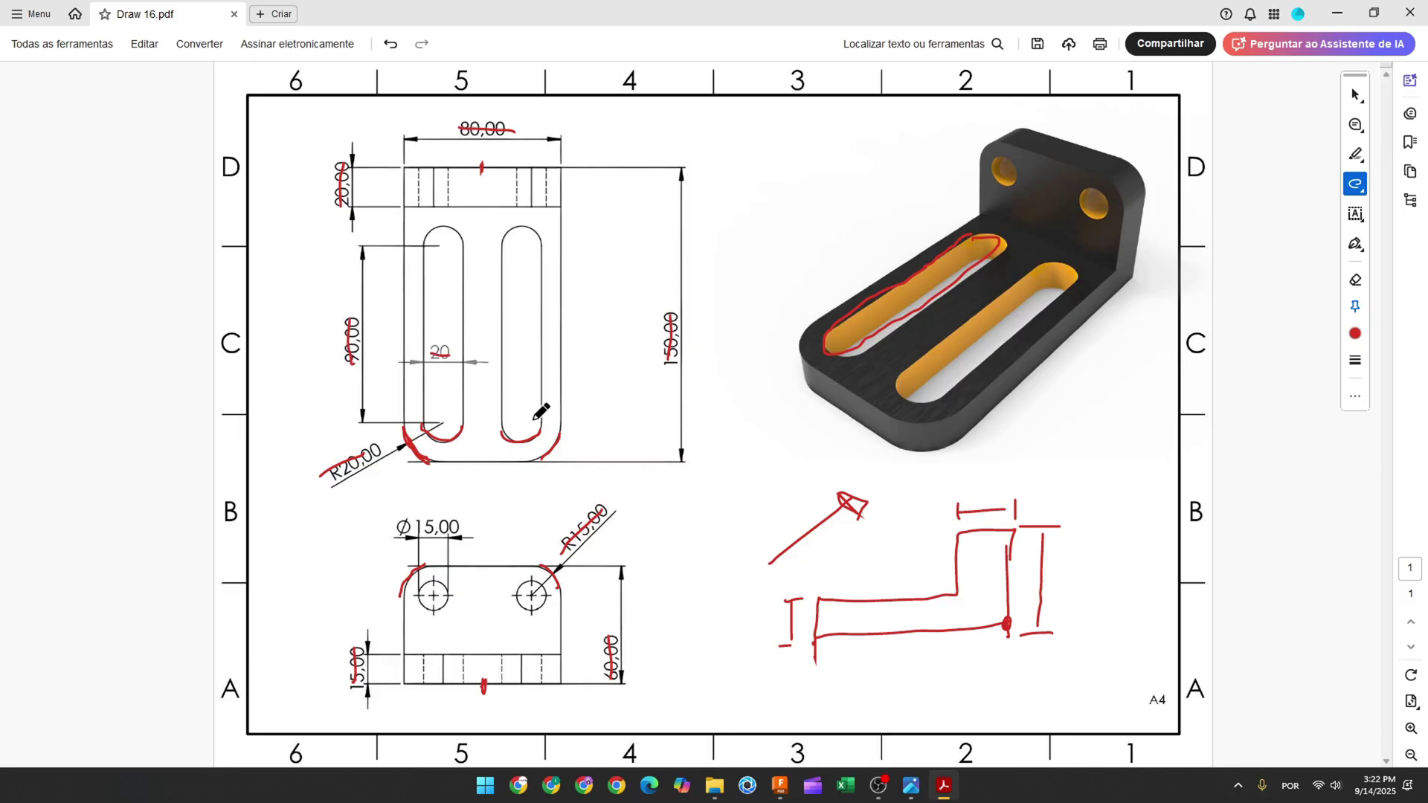
Switch to Fusion and sketch a center-to-center slot on the base's upper face at one rounded corner, 90 mm between centers and 20 mm wide
click(782, 790)
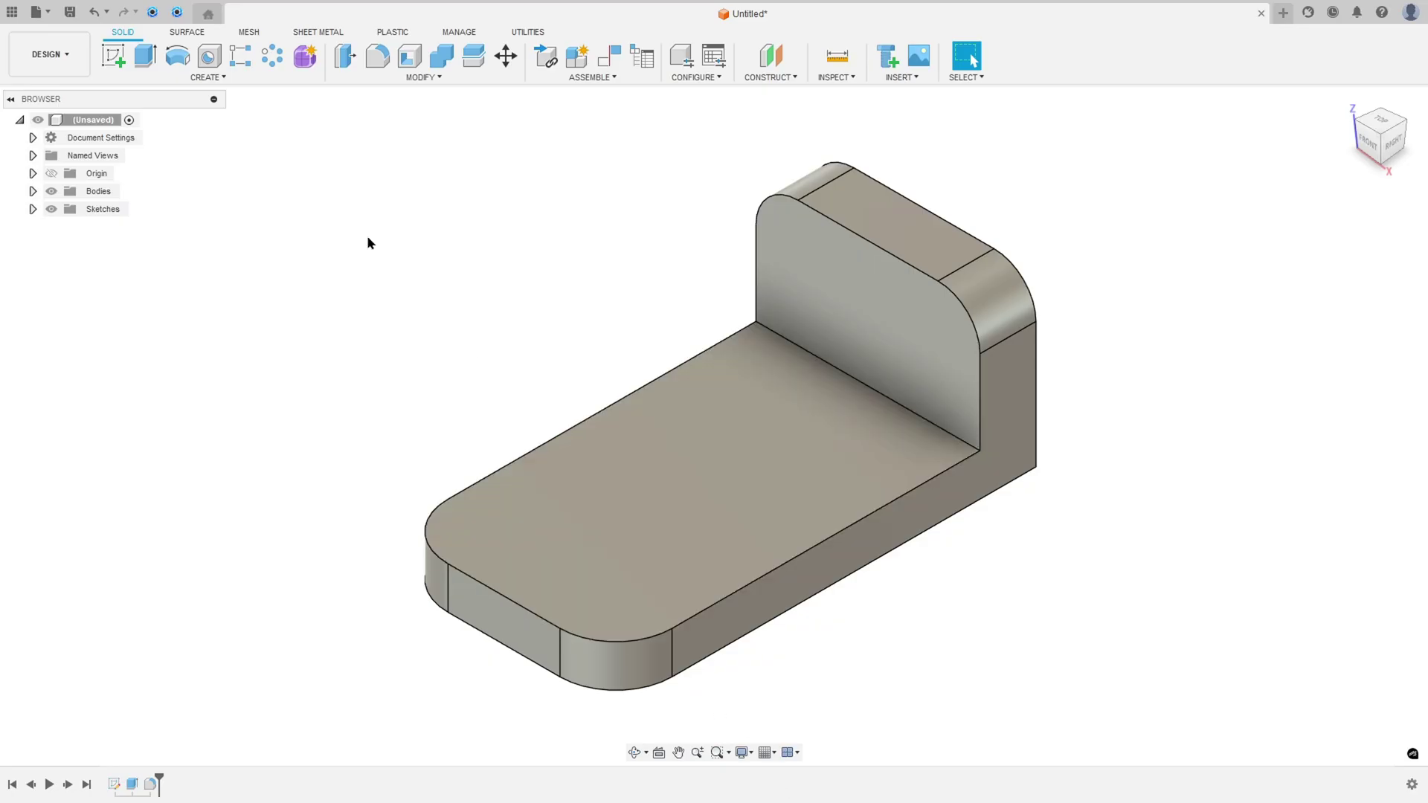
click(113, 57)
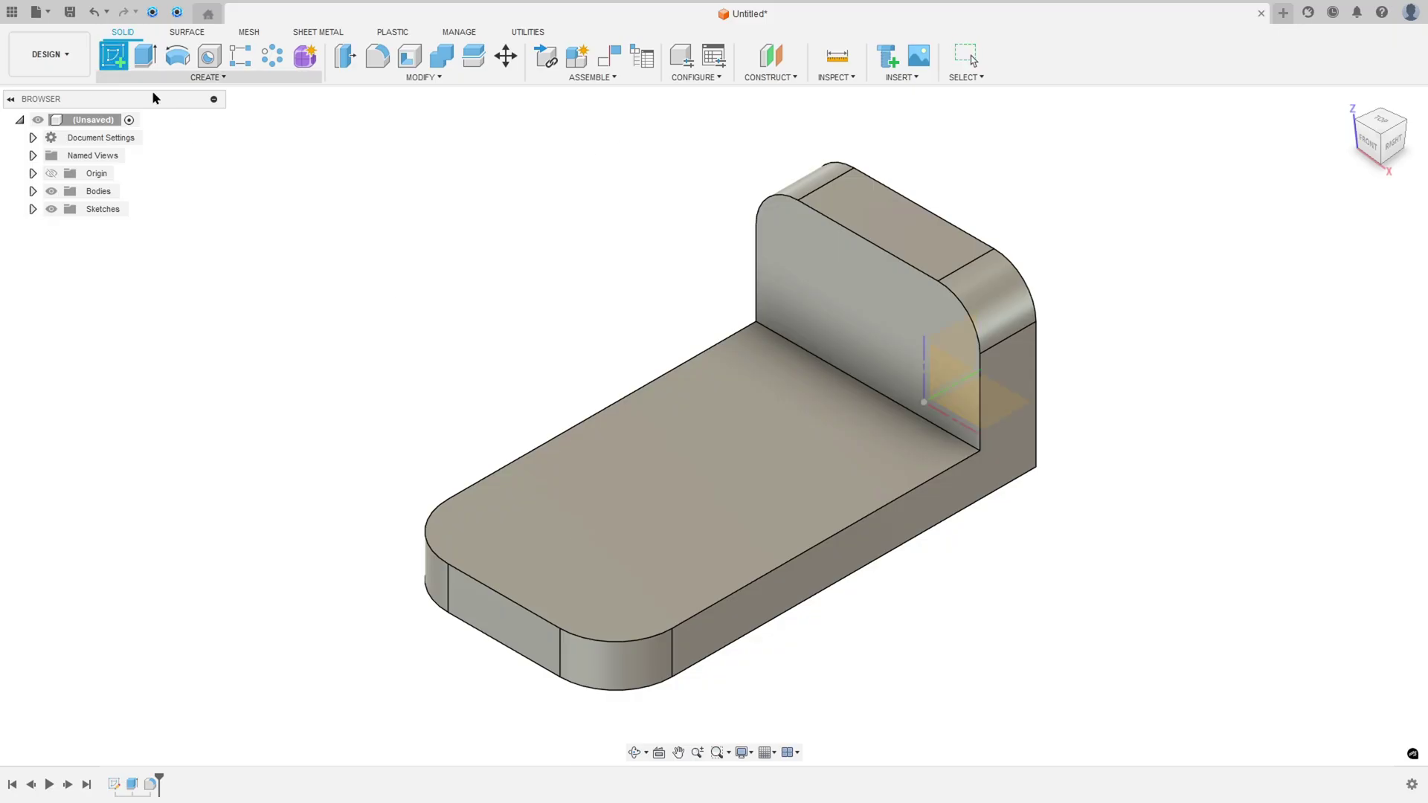
click(668, 500)
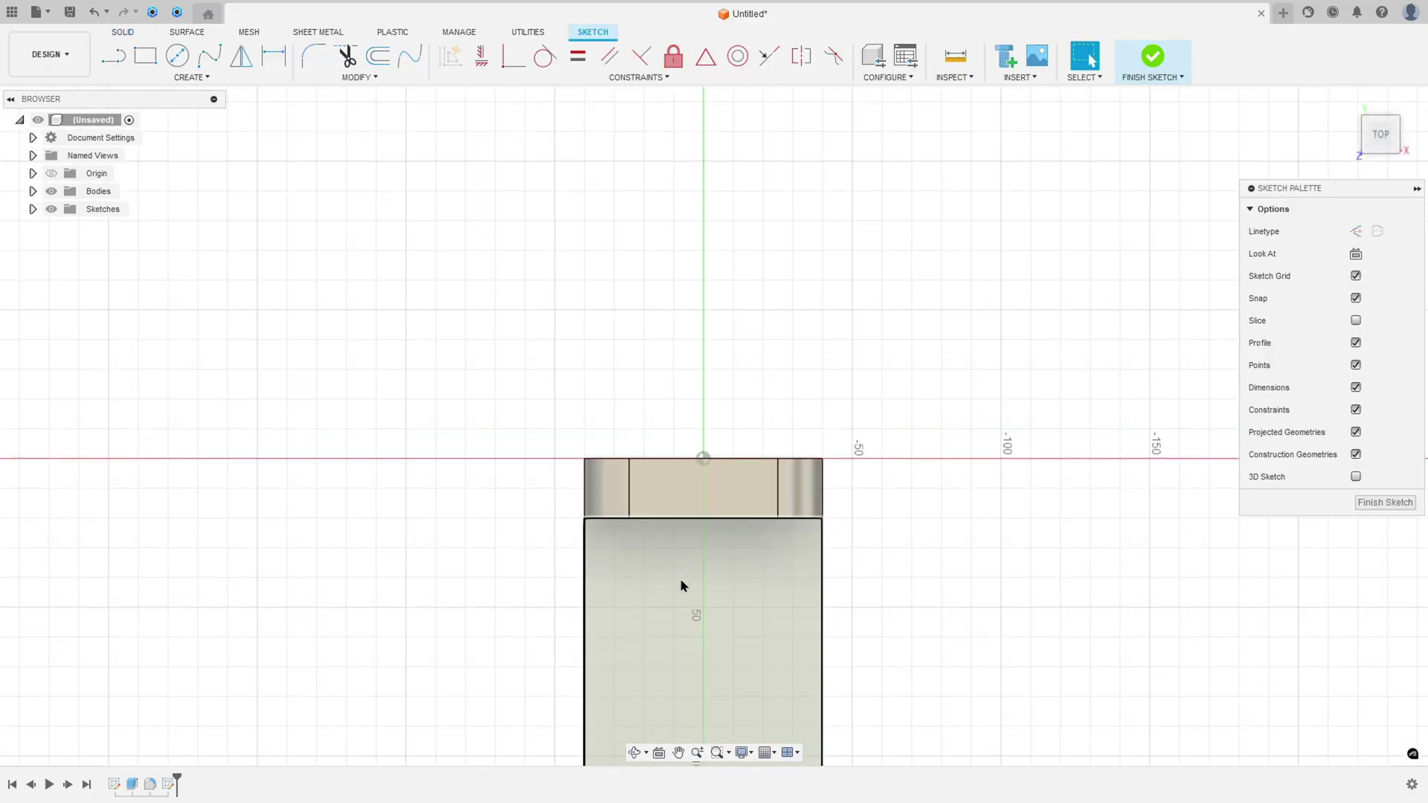
click(199, 79)
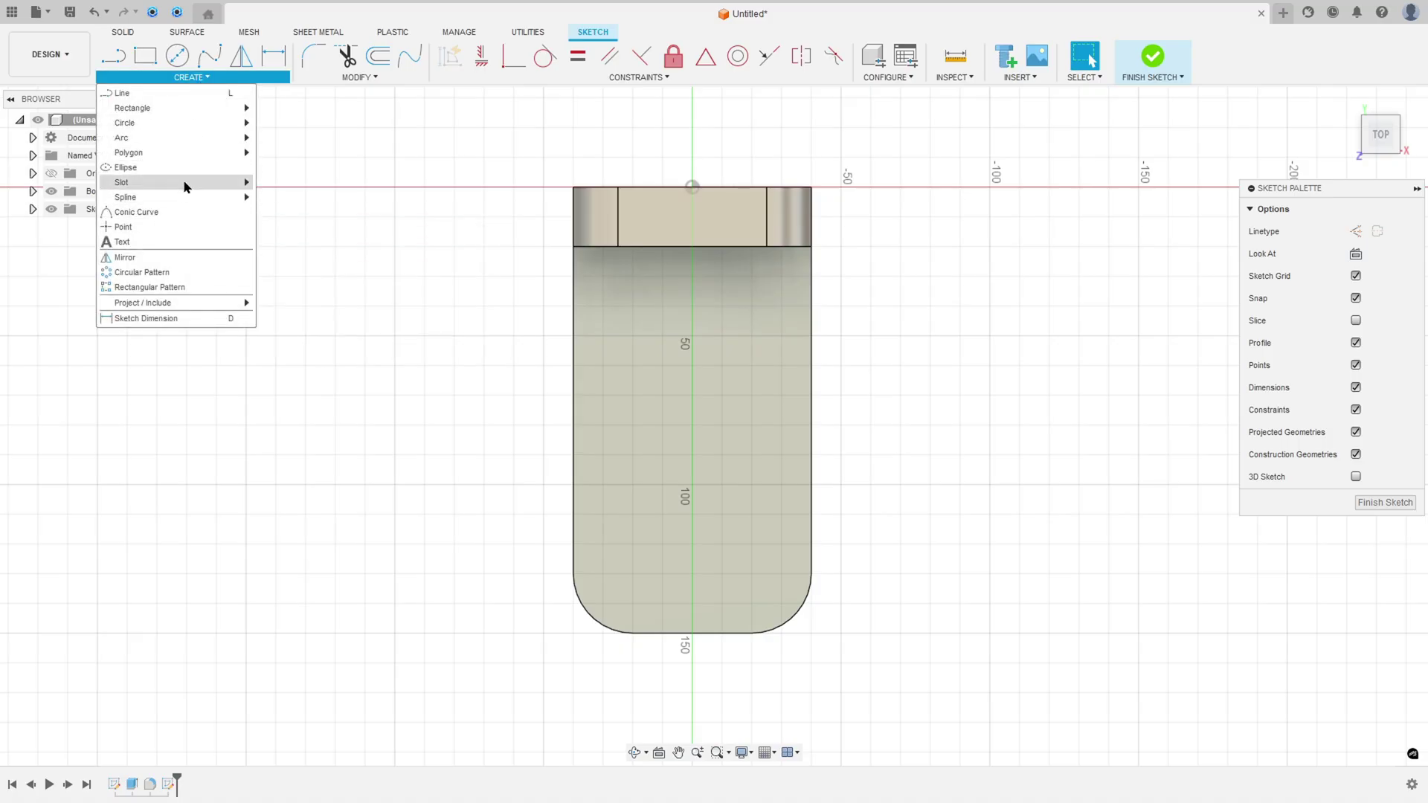
mouse_move(186, 183)
click(283, 187)
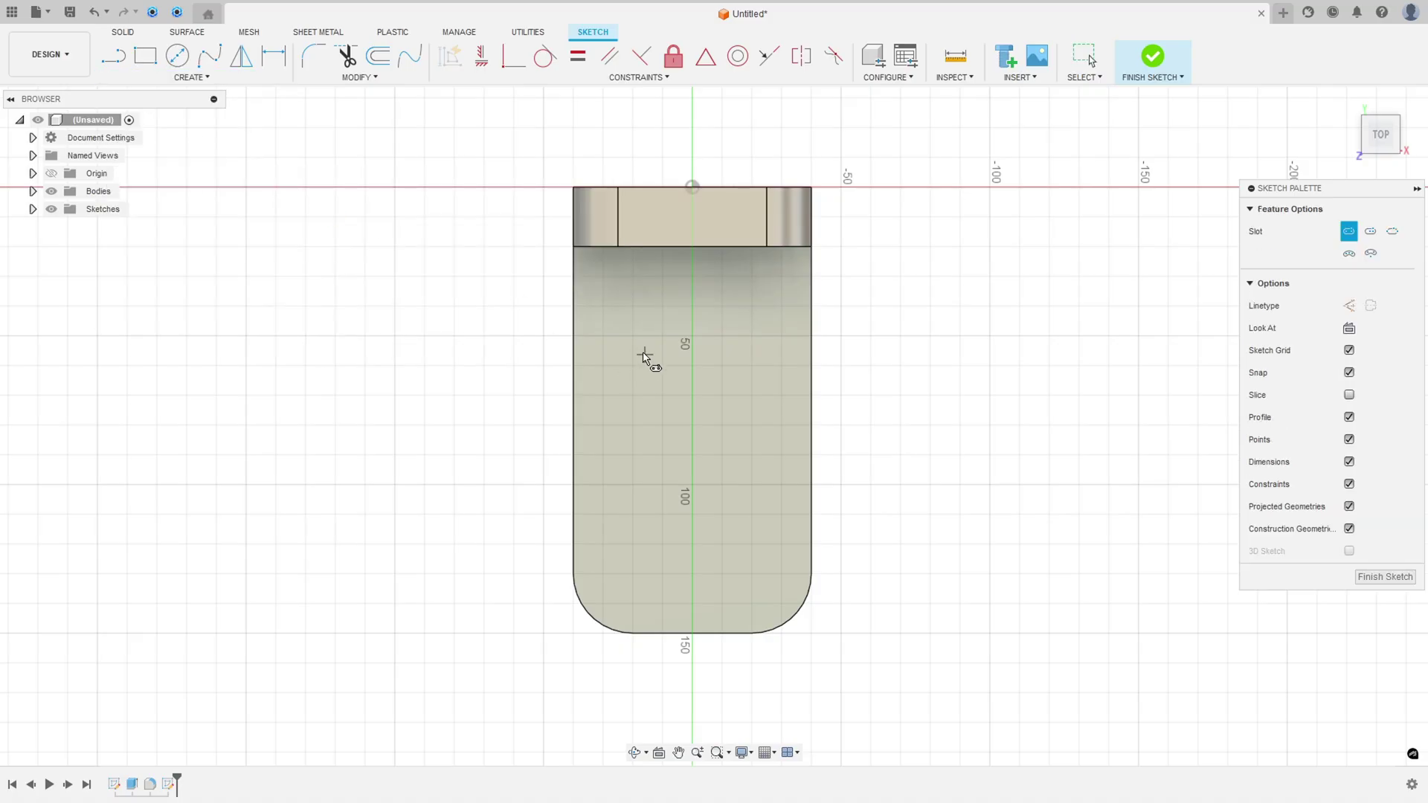
click(632, 574)
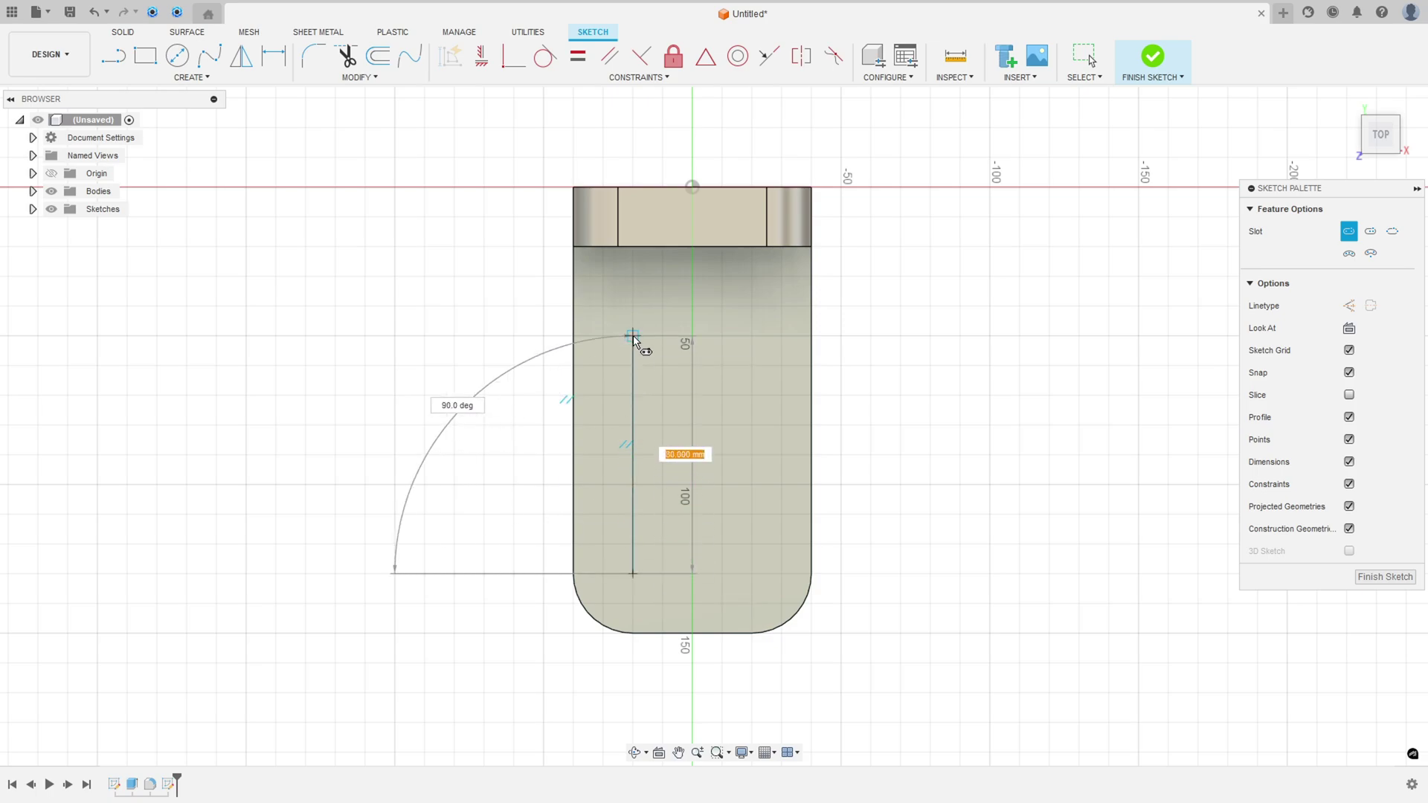
text(90)
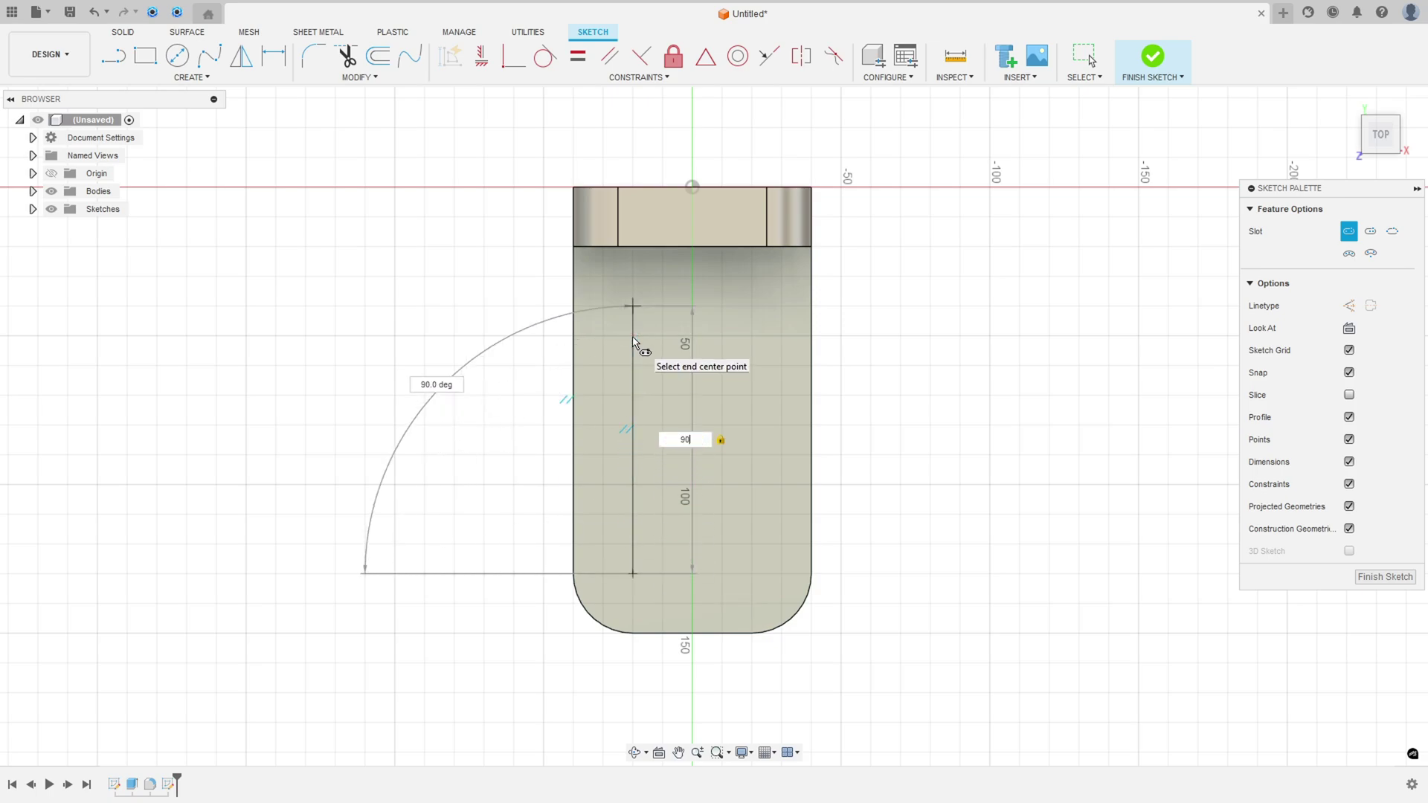
key(Return)
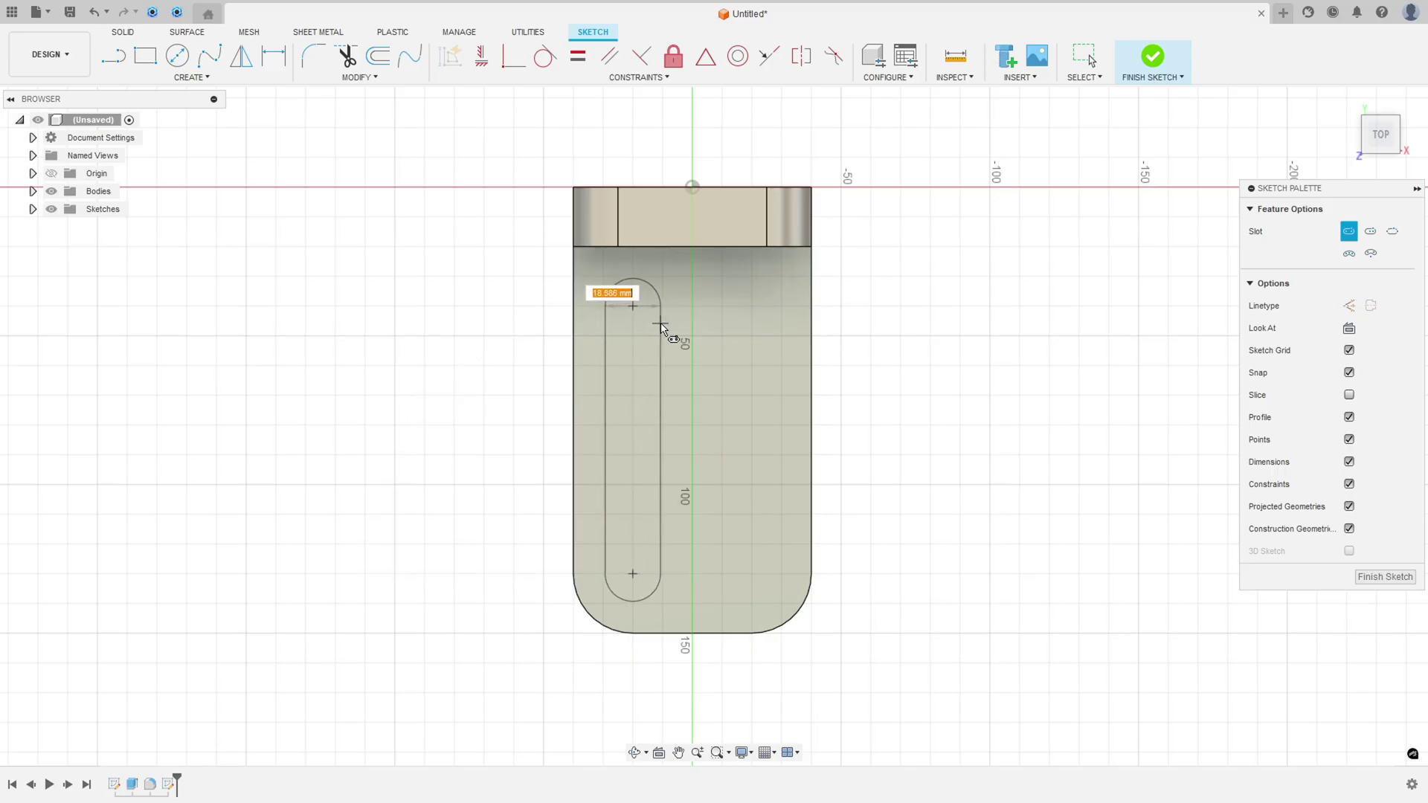
text(20)
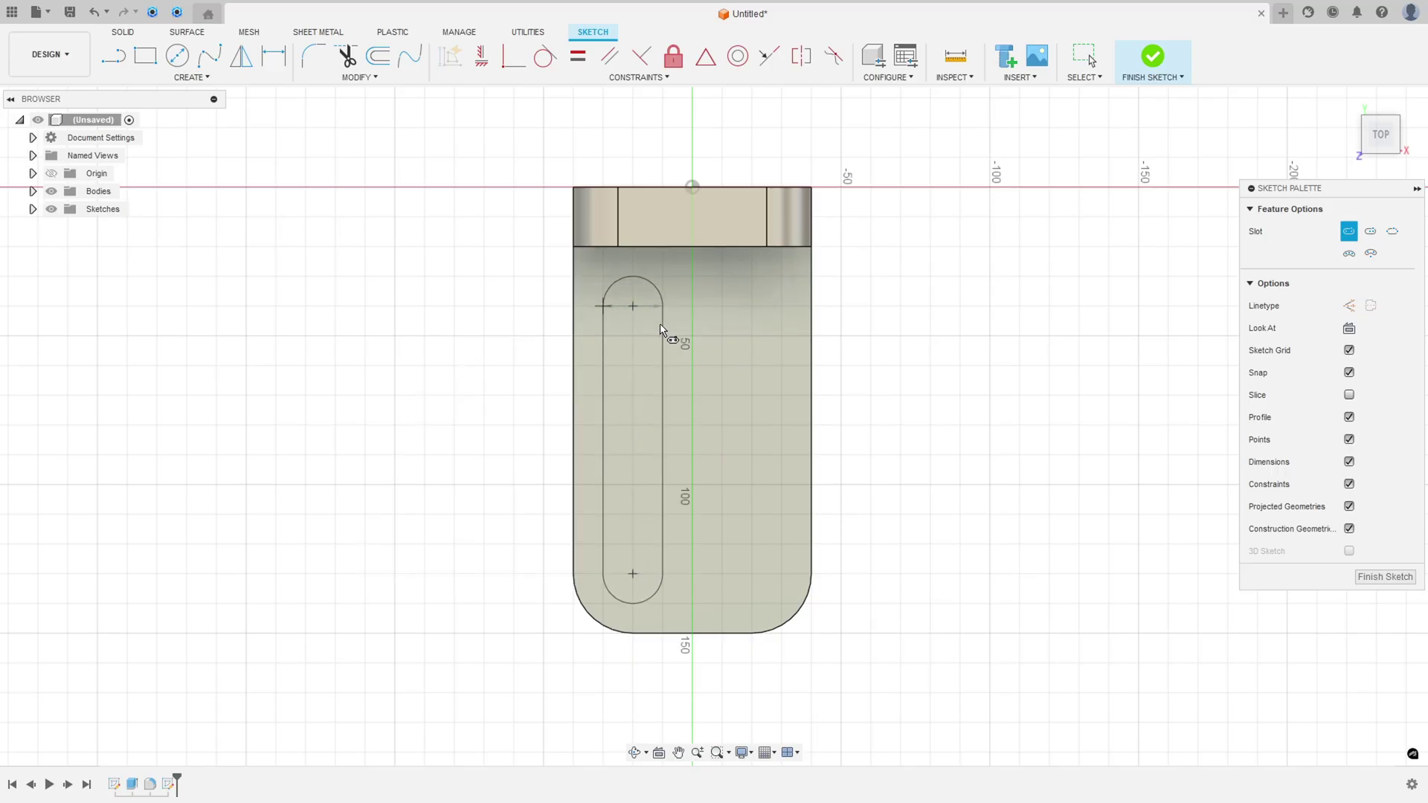
key(Return)
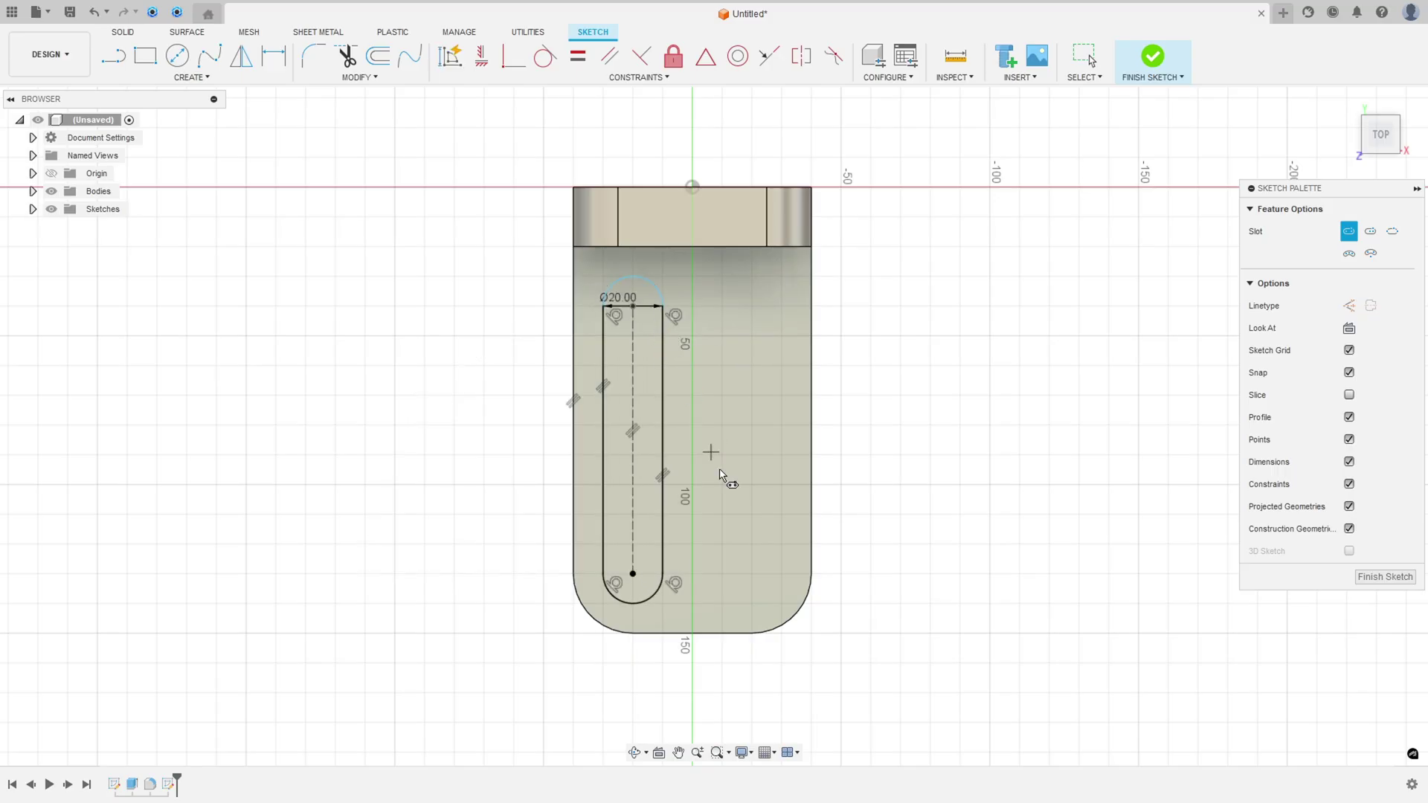
Sketch a matching slot from the other rounded corner's center, parallel to the first, 90 mm between centers and 20 mm wide
click(751, 573)
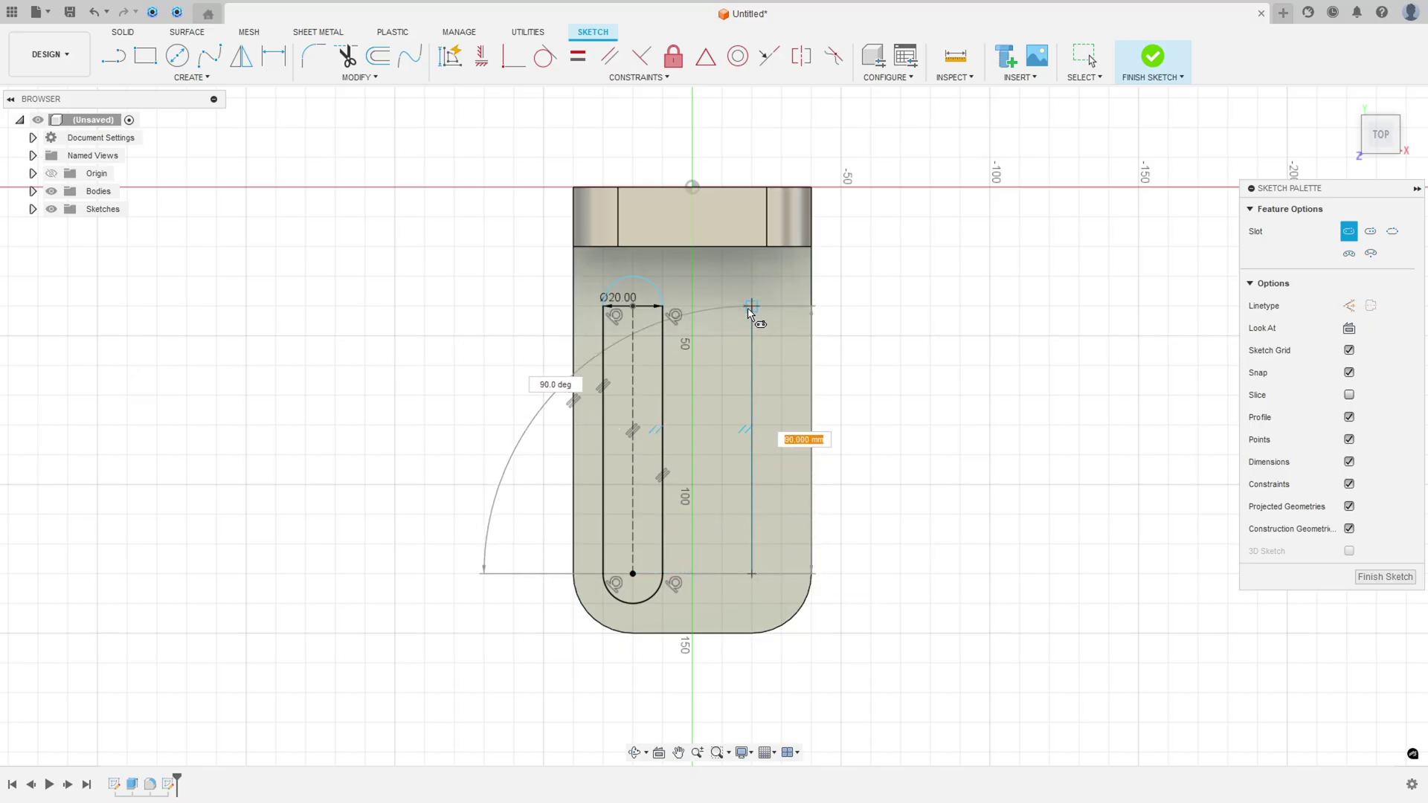
text(90)
key(Return)
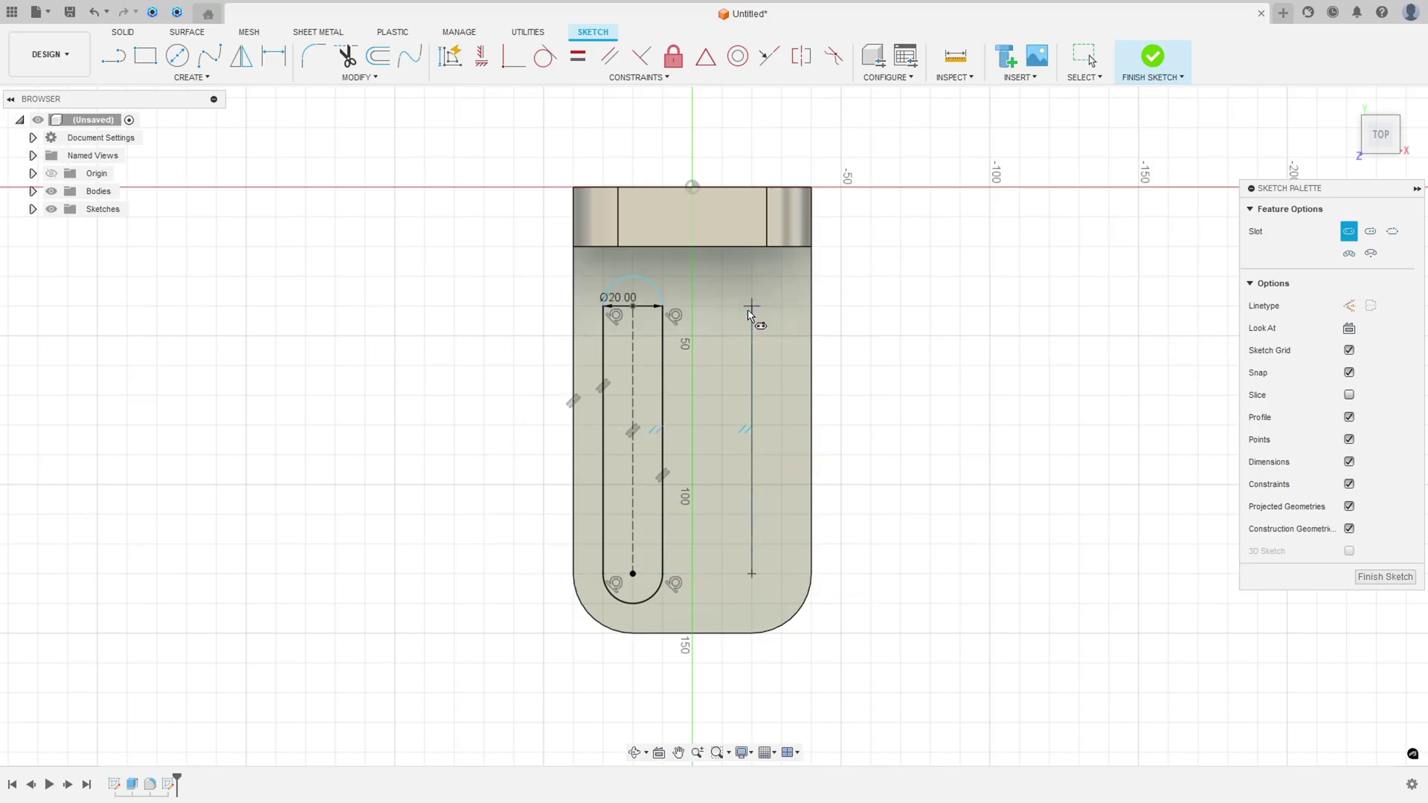
text(20)
key(Return)
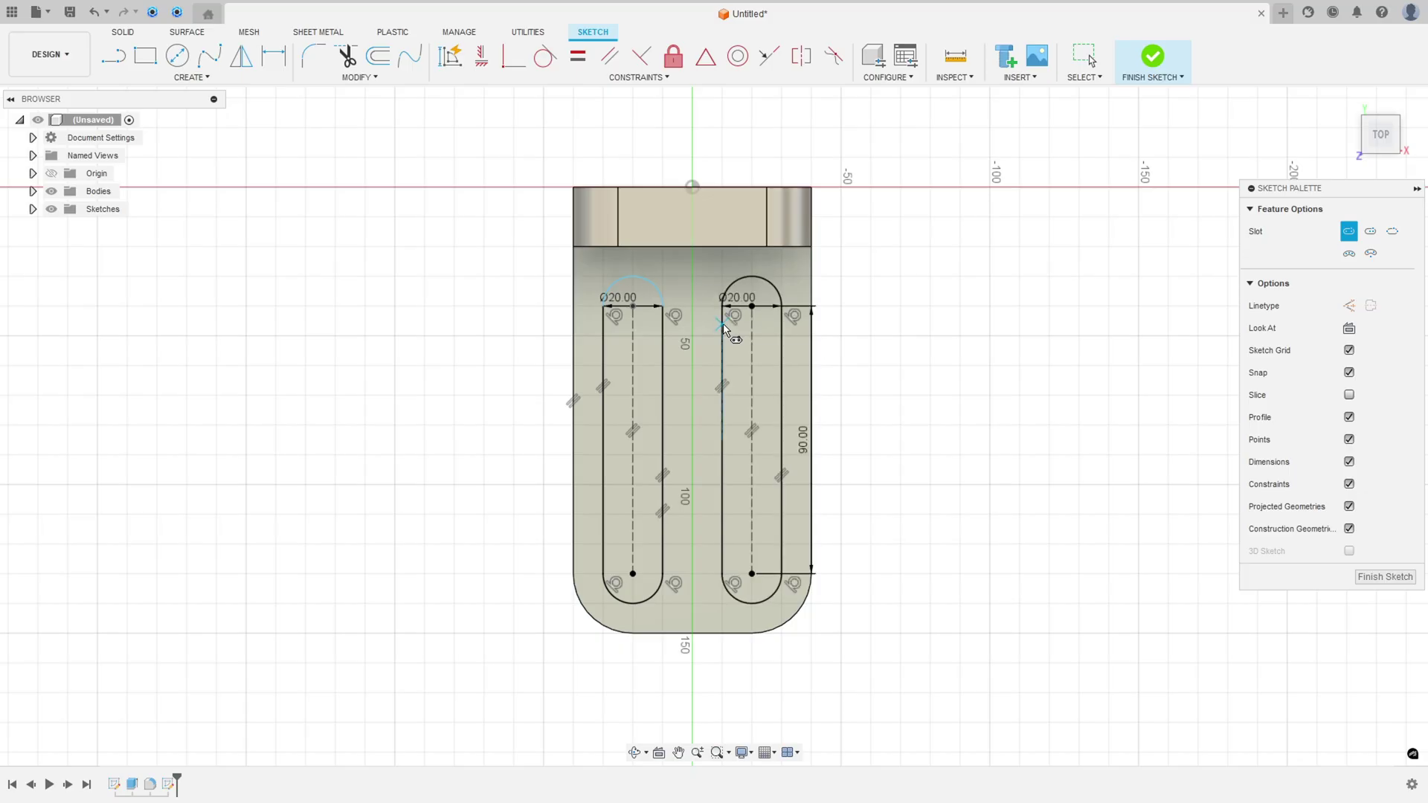
key(Escape)
Move both slot diameter dimensions outside the body and dimension the first slot's centerline to 90 mm
drag(741, 302, 901, 293)
drag(619, 301, 534, 285)
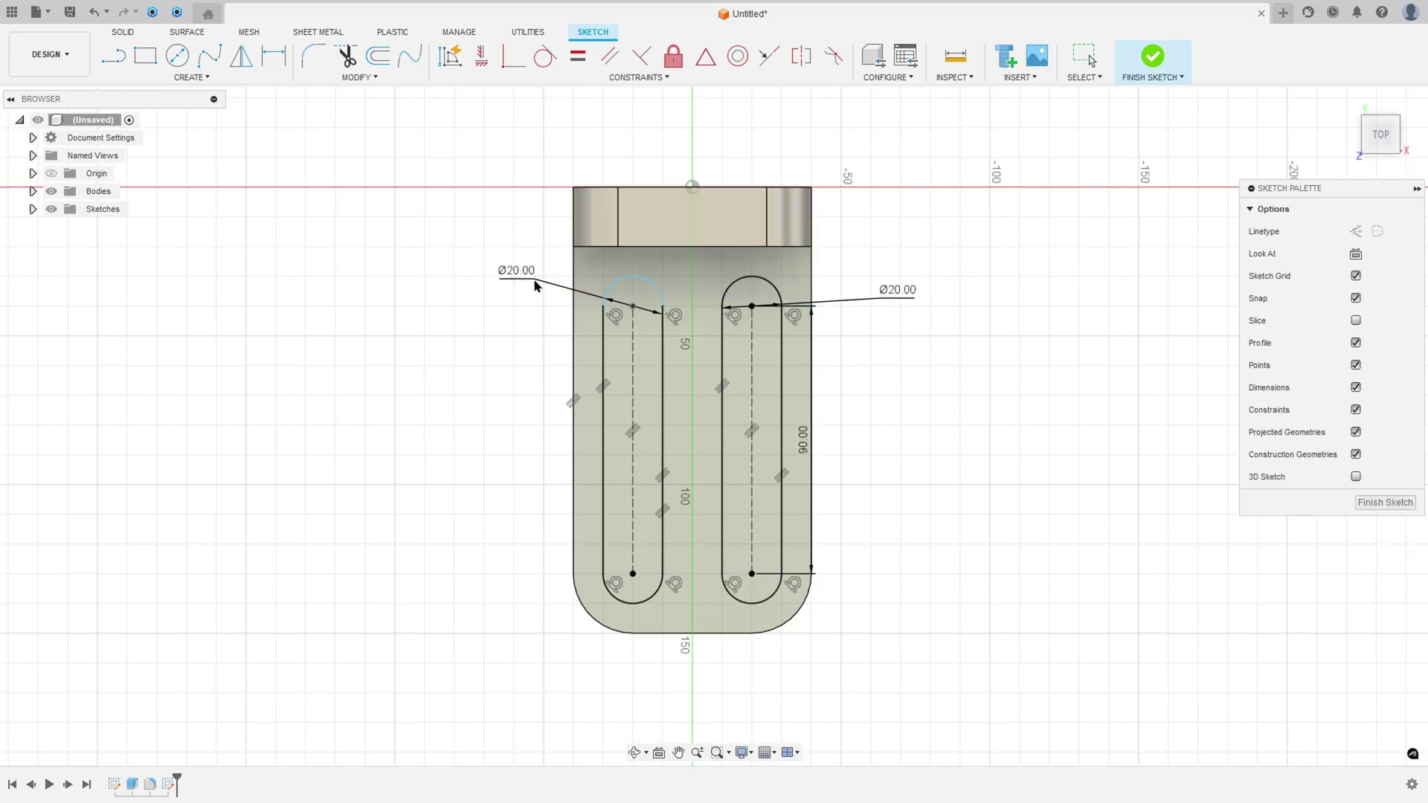
click(273, 60)
click(634, 433)
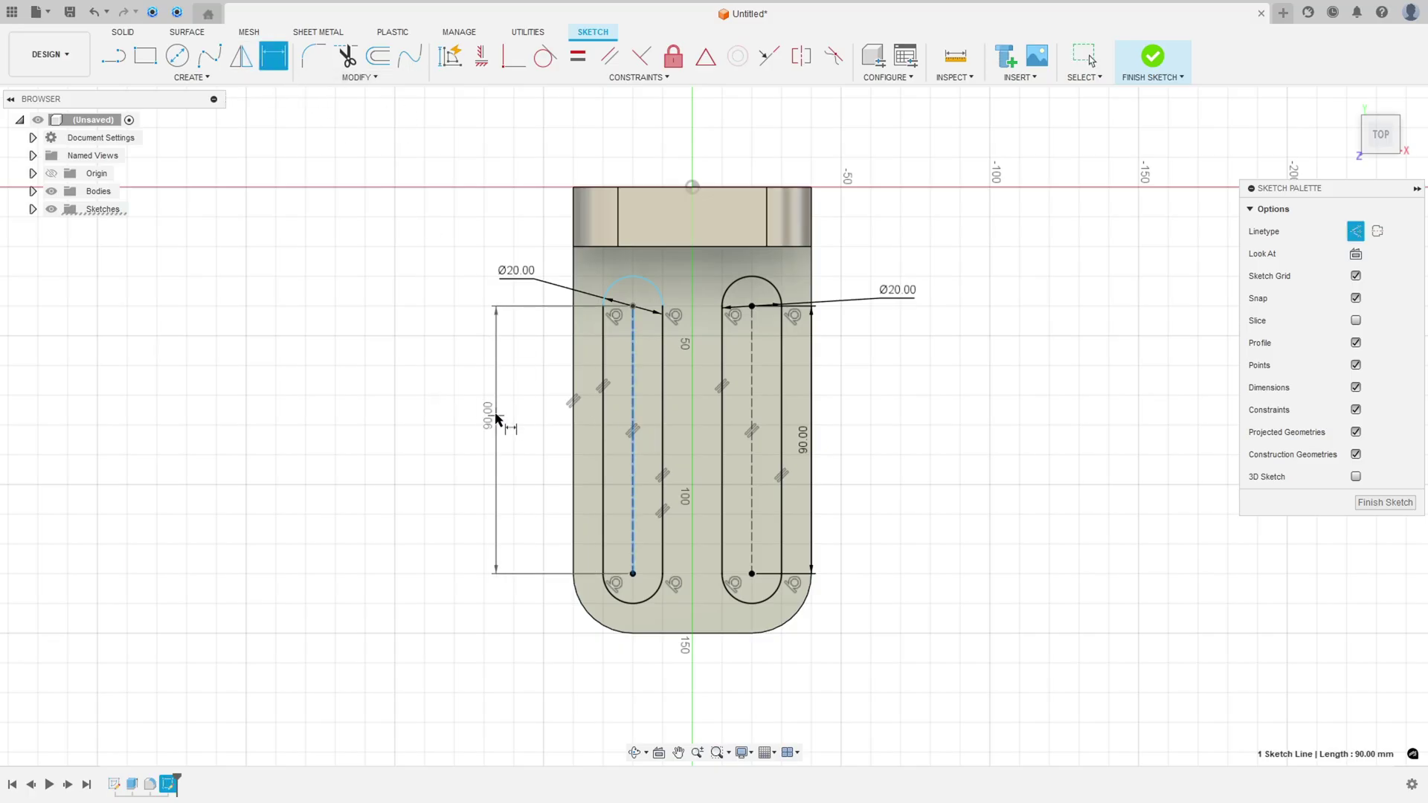
click(514, 427)
key(Return)
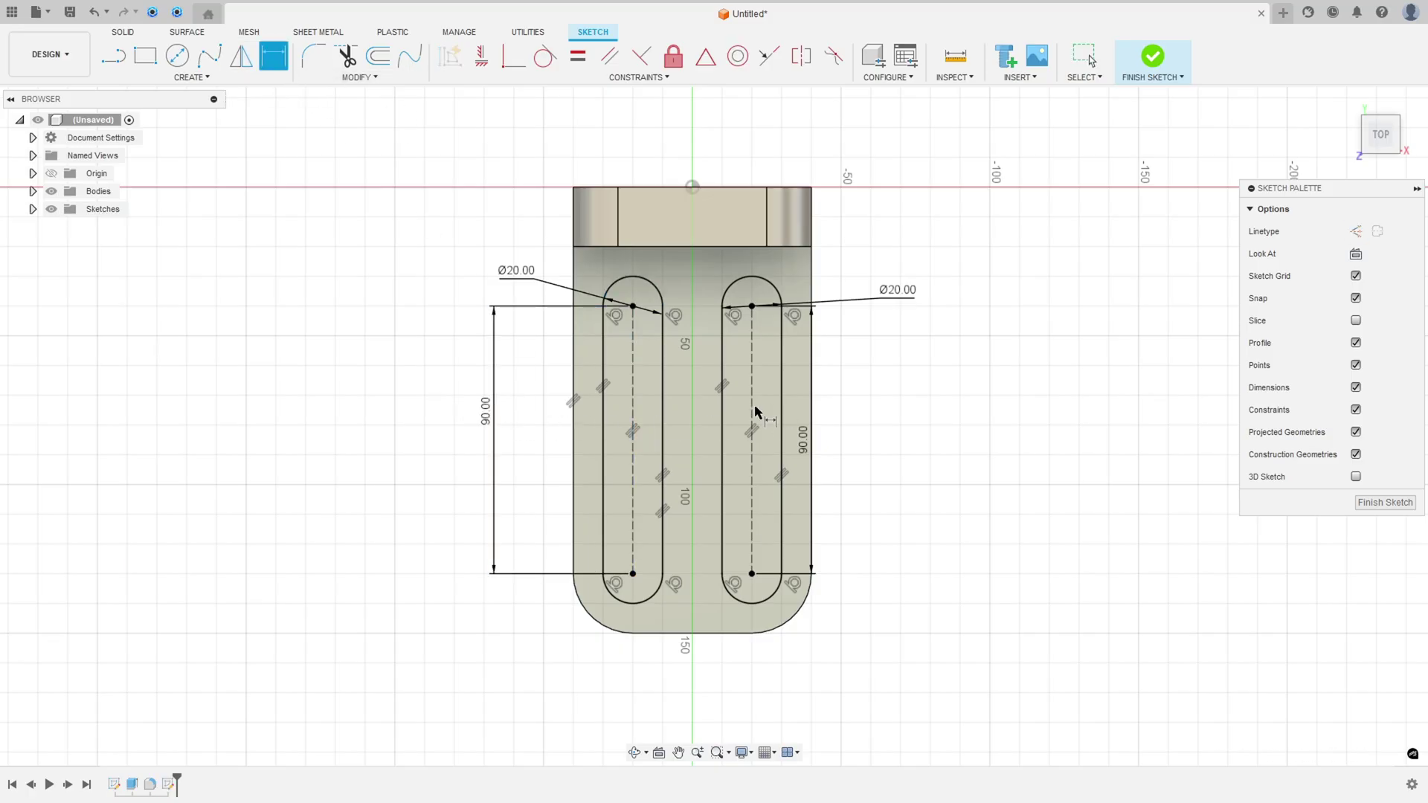
Add a driven length dimension to the second slot's centerline, placed outside the body
click(753, 415)
click(881, 422)
click(807, 445)
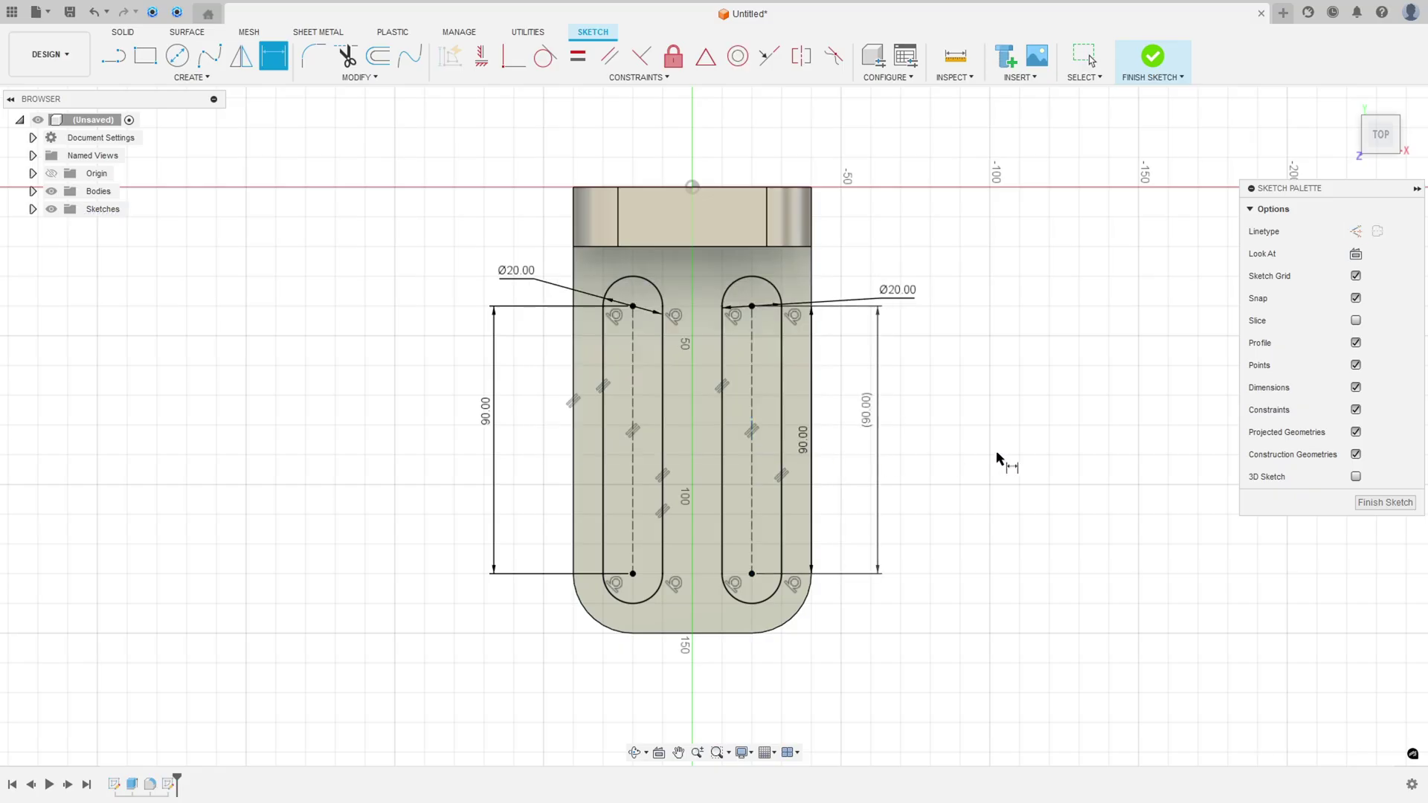
key(Escape)
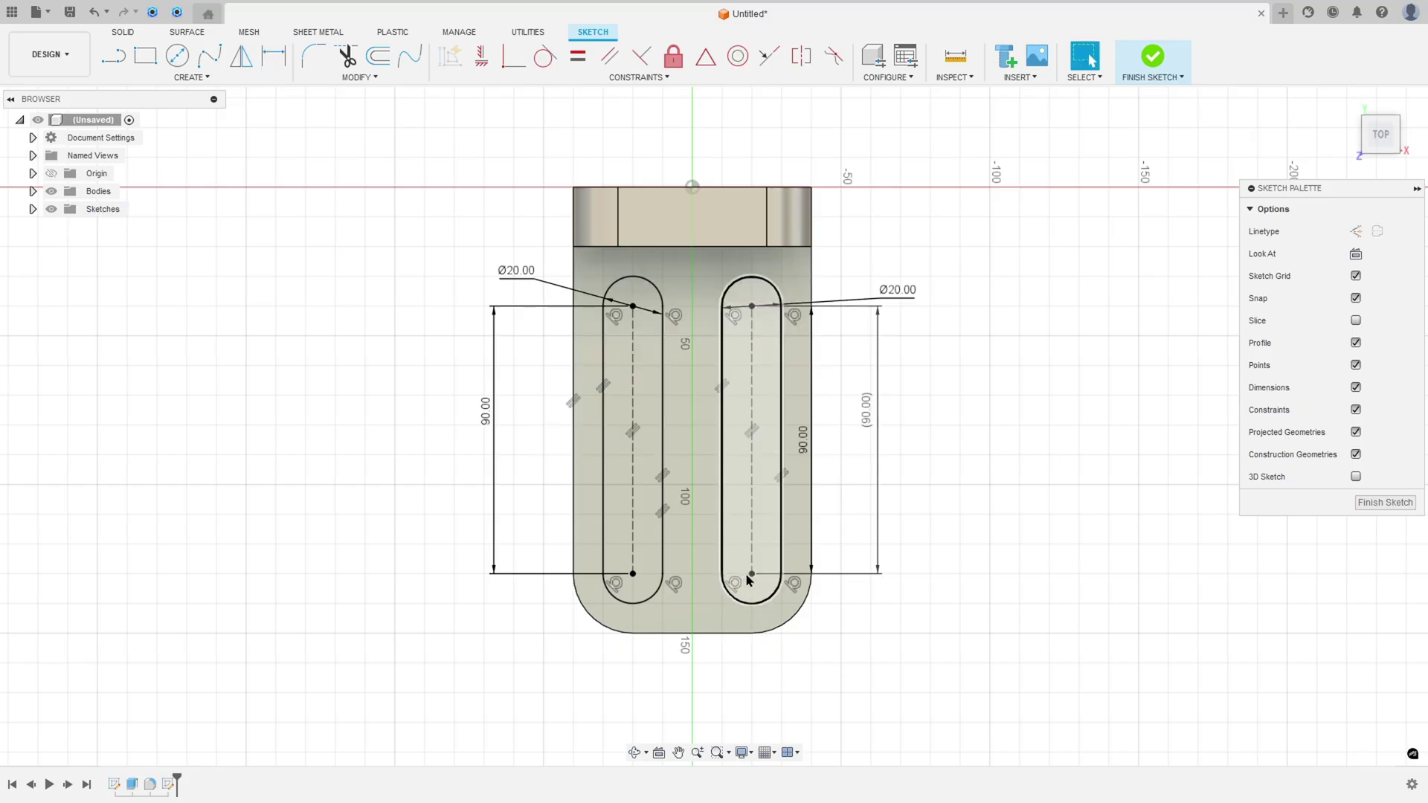
Make the second slot's end arc concentric with the adjacent rounded corner of the base and finish the sketch
click(764, 610)
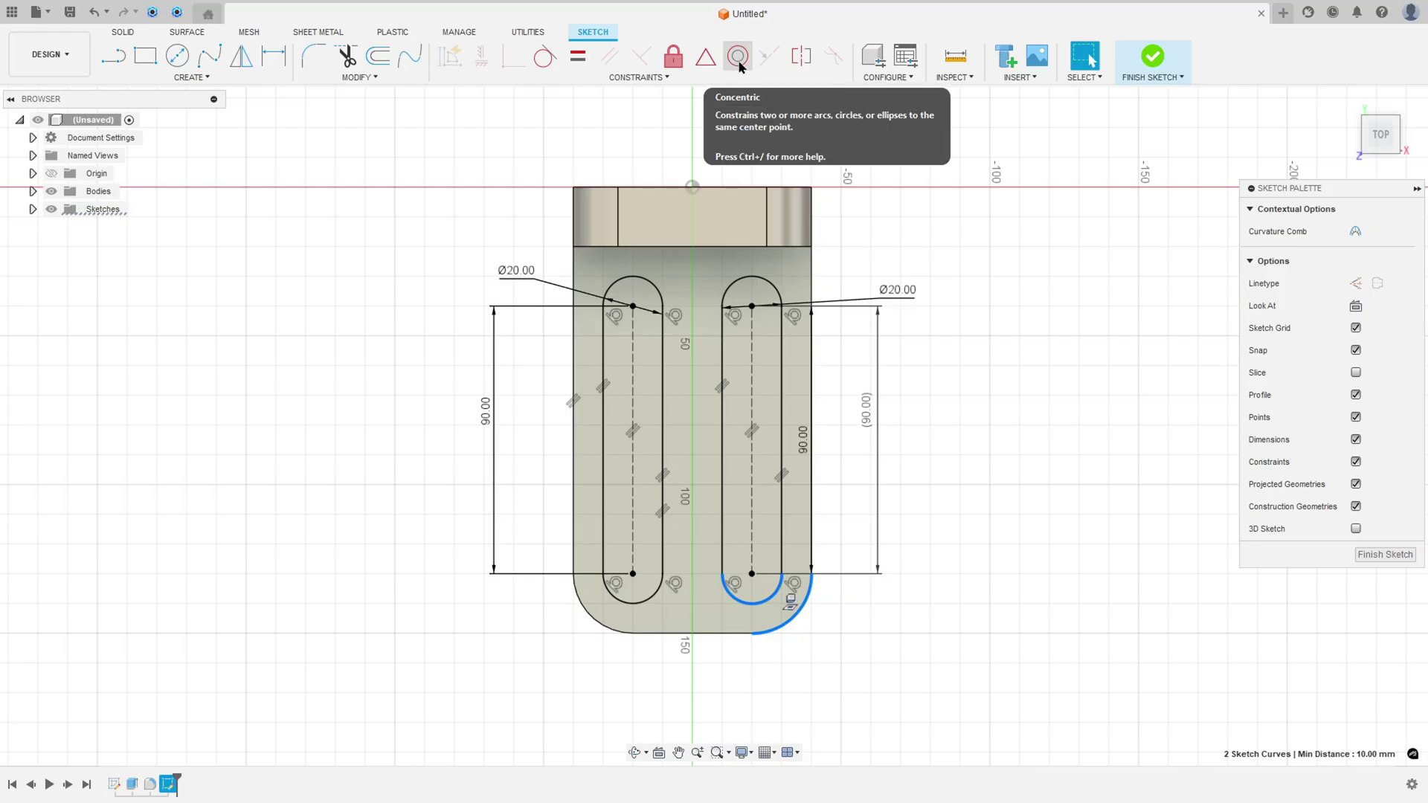
click(912, 246)
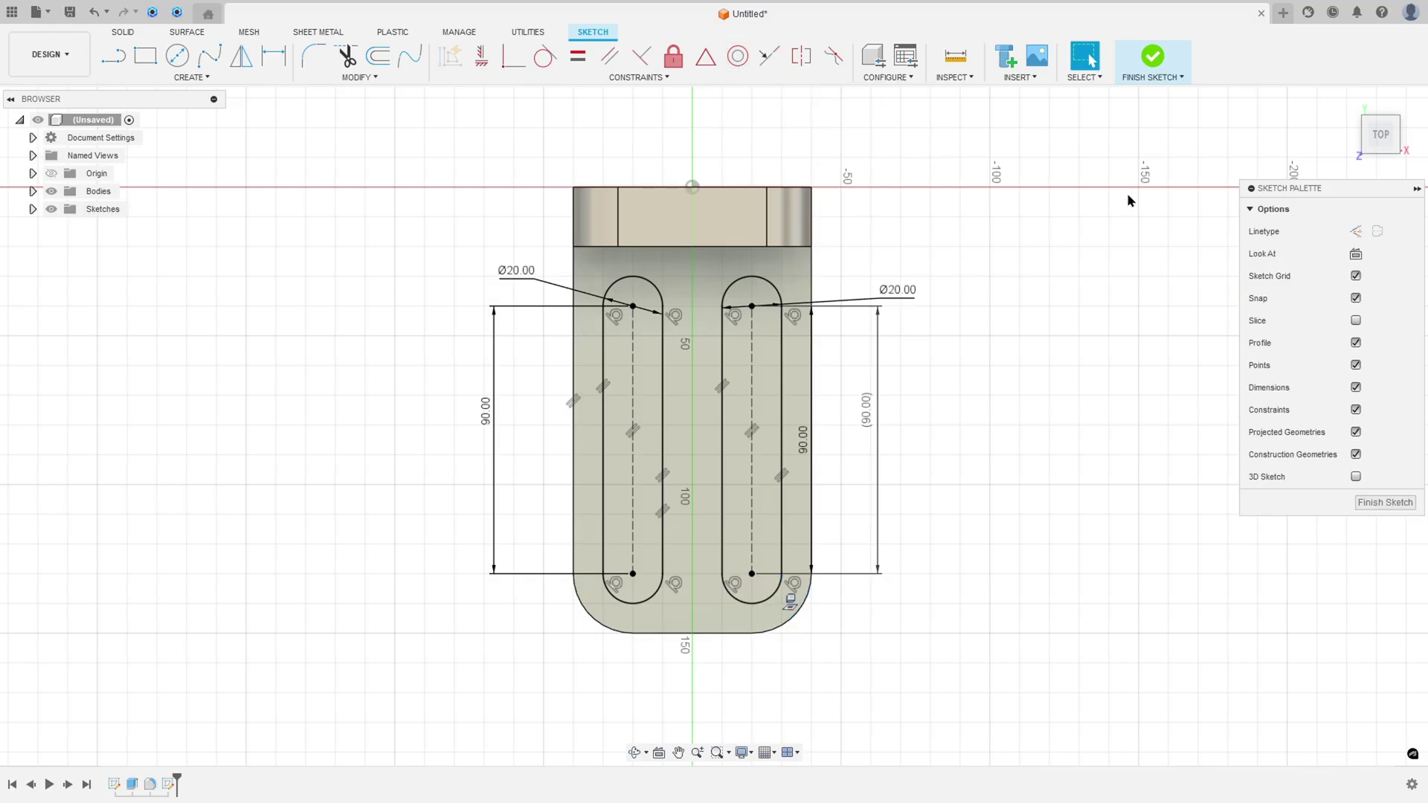
click(1154, 60)
Extrude both slot profiles as a cut with extent All, going completely through the base
click(1342, 105)
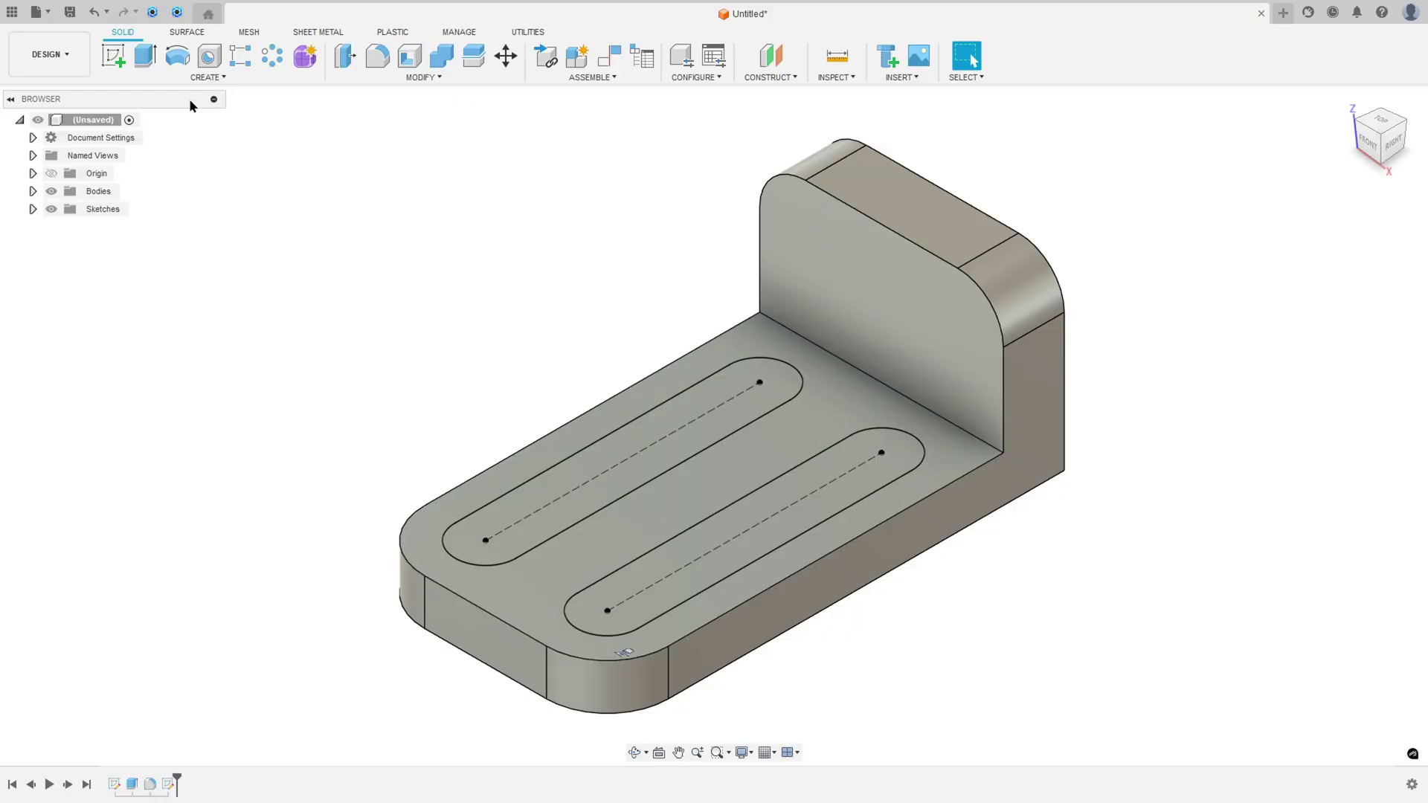
click(145, 55)
click(595, 477)
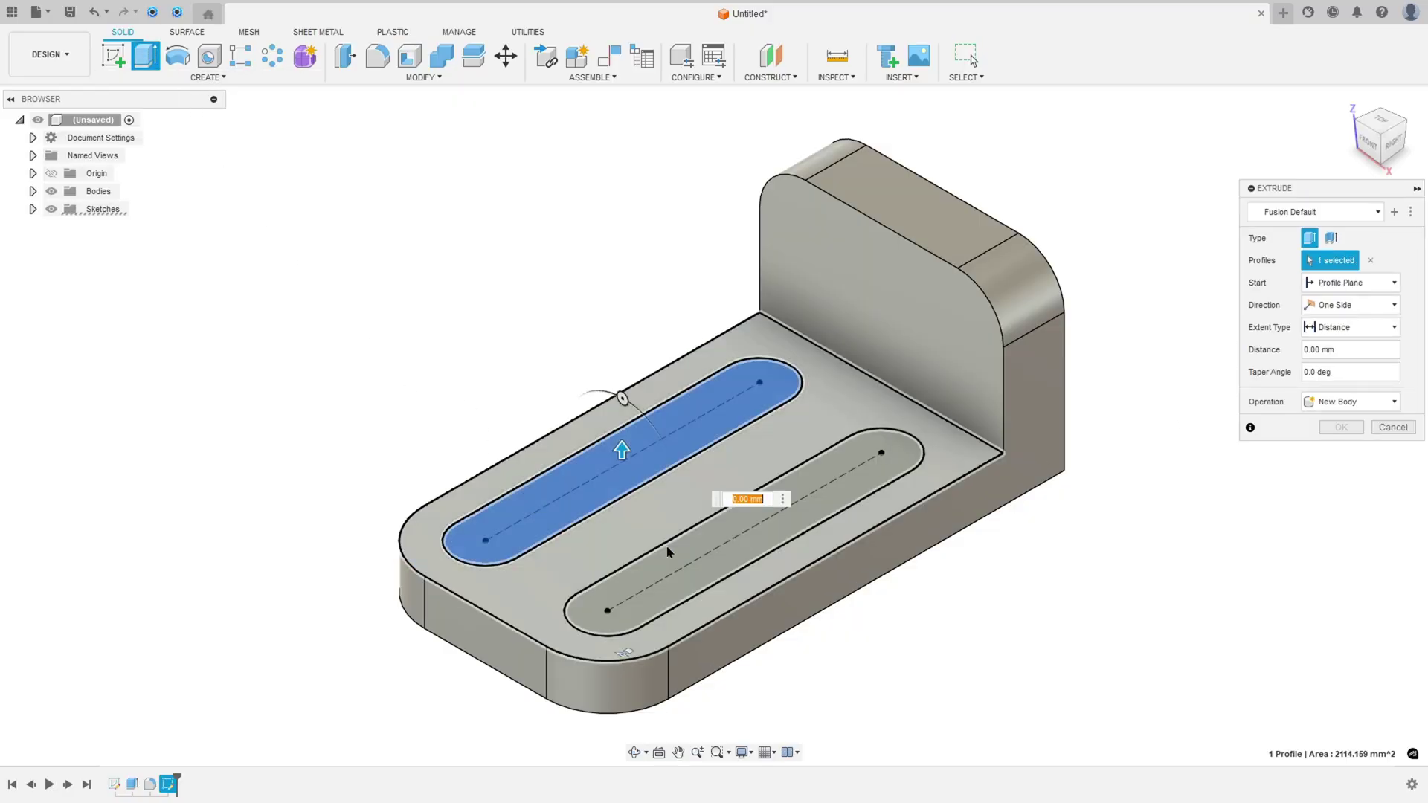
click(719, 573)
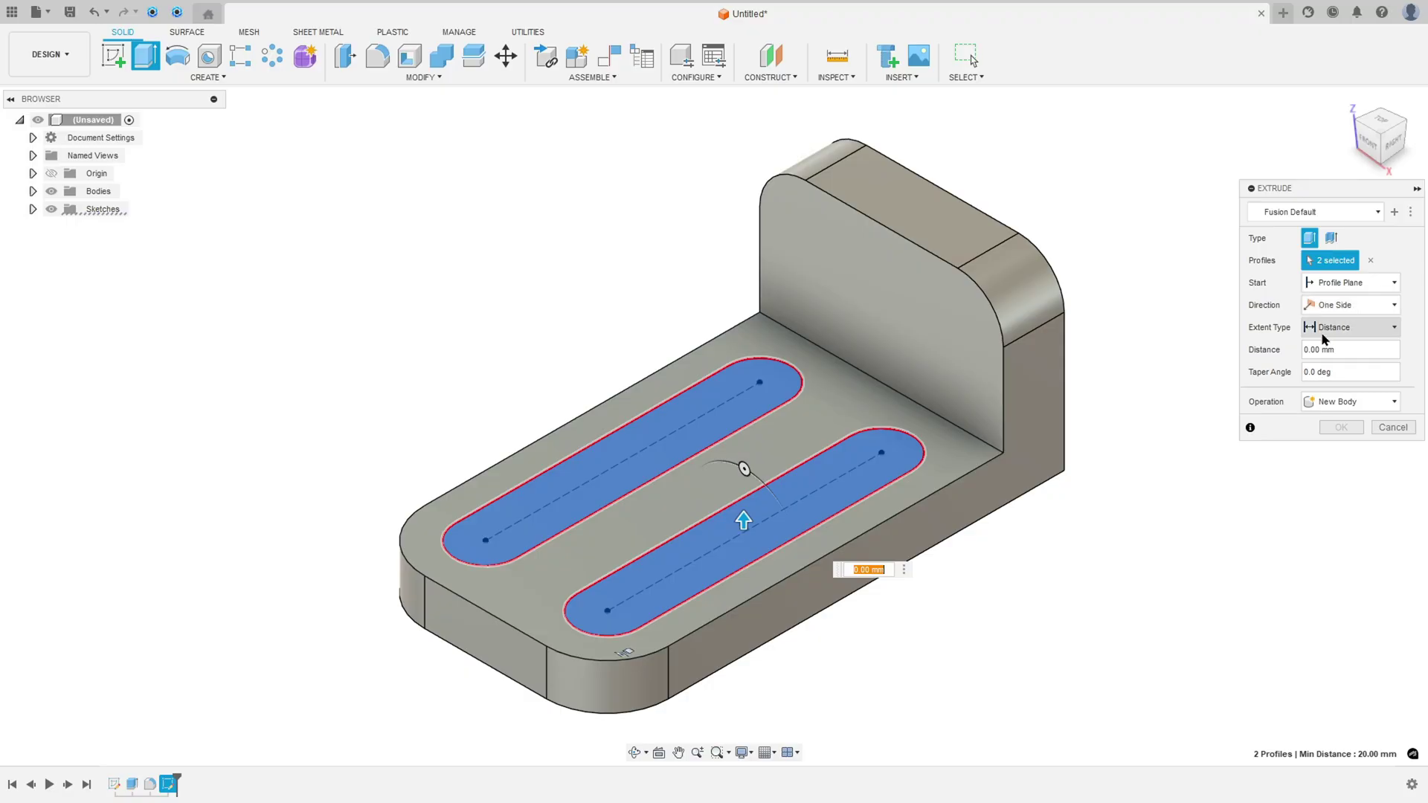
click(1345, 334)
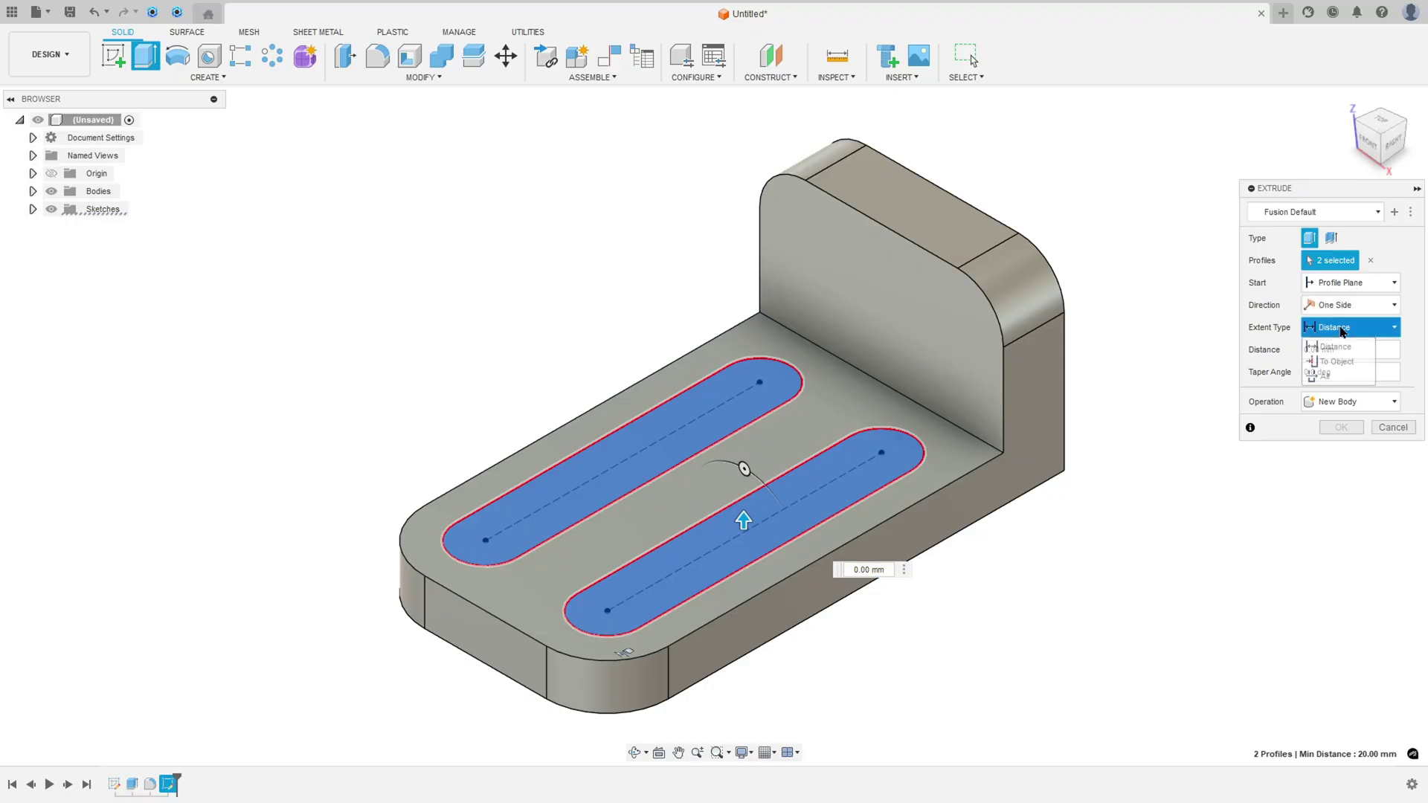
click(1318, 382)
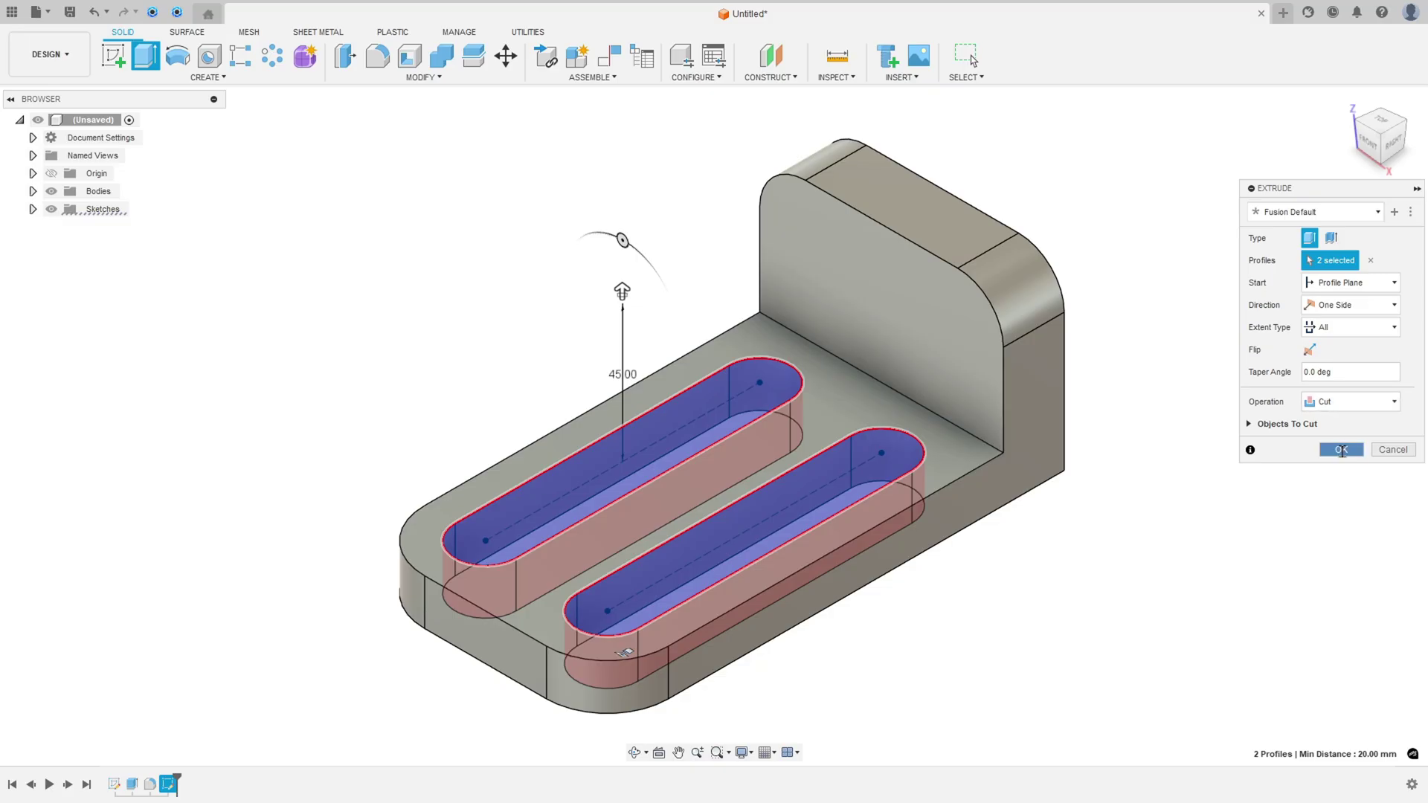
click(1342, 450)
Start a hole on the upright plate's inner face, concentric with its left rounded corner, after checking the hole callout in Draw 16.pdf
shift+middle_drag(1084, 608, 1073, 584)
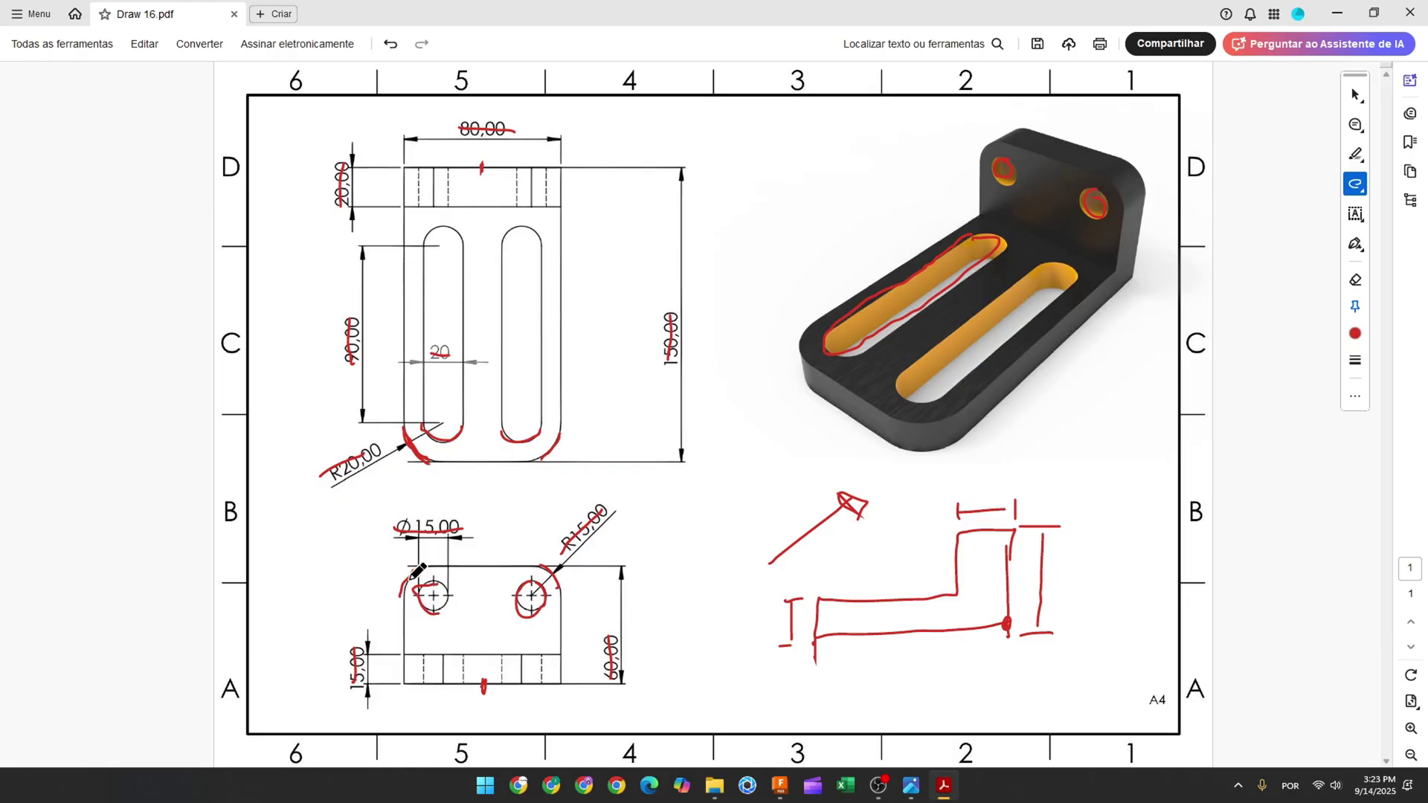
click(779, 785)
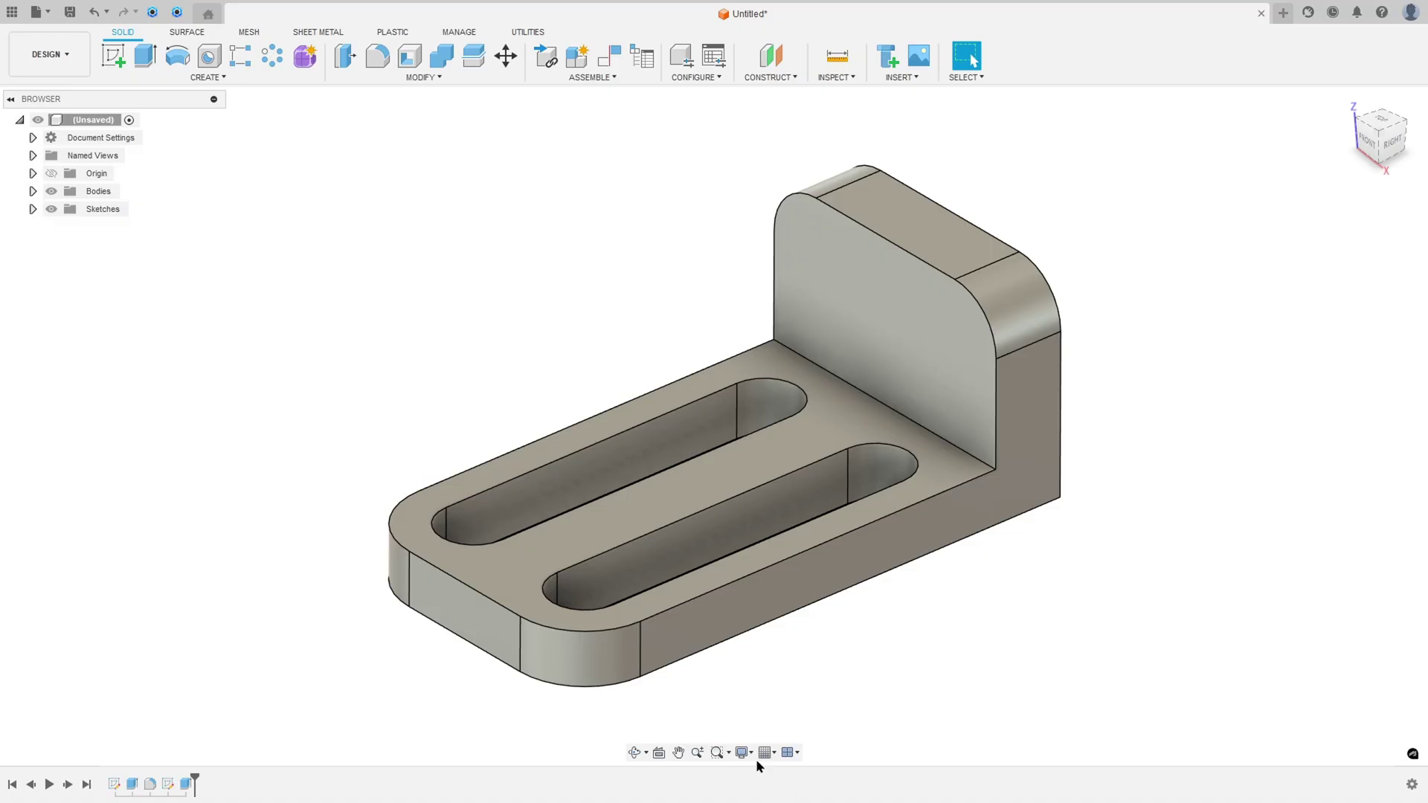
scroll(501, 252, up, 4)
click(210, 56)
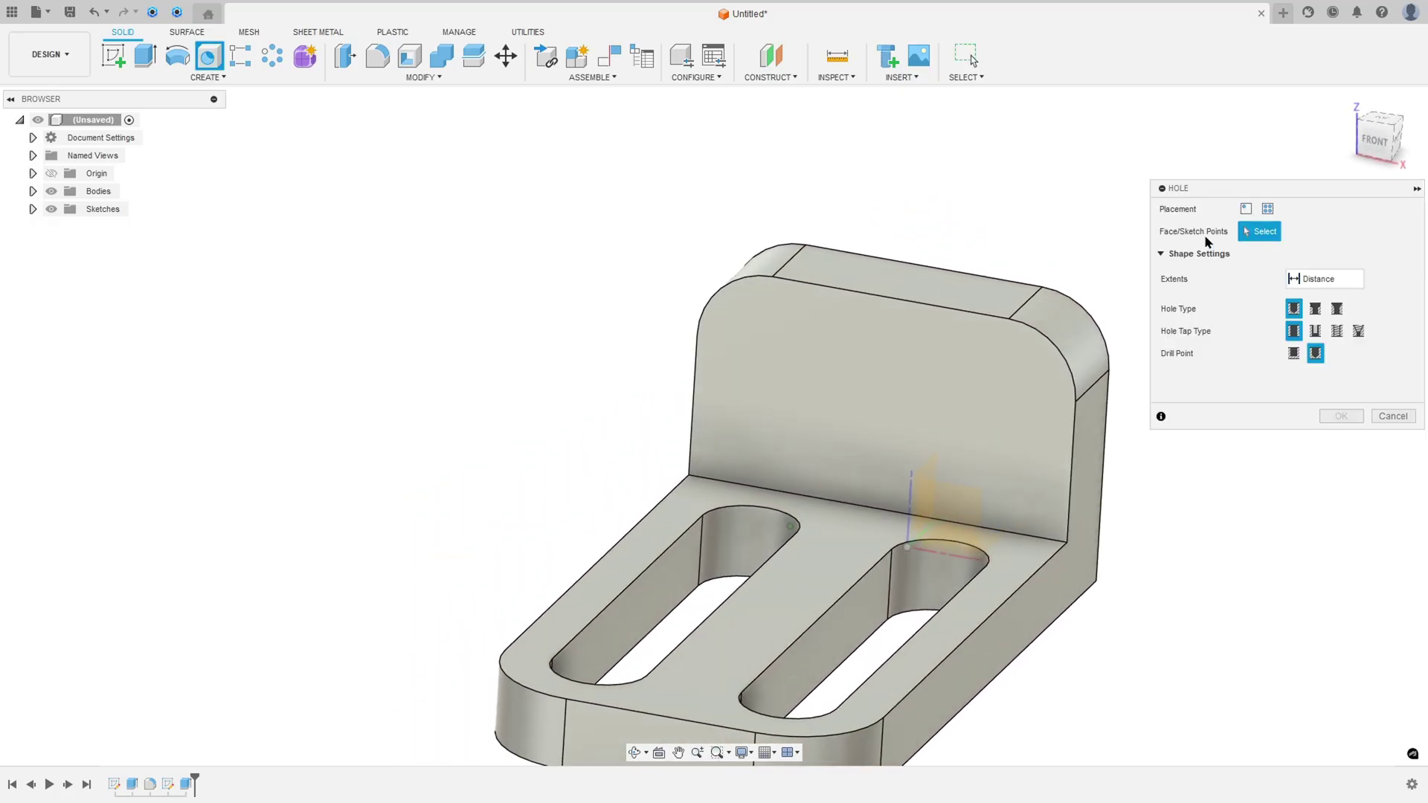
mouse_move(752, 324)
shift+middle_down()
mouse_move(779, 325)
mouse_move(758, 339)
shift+middle_up()
click(718, 424)
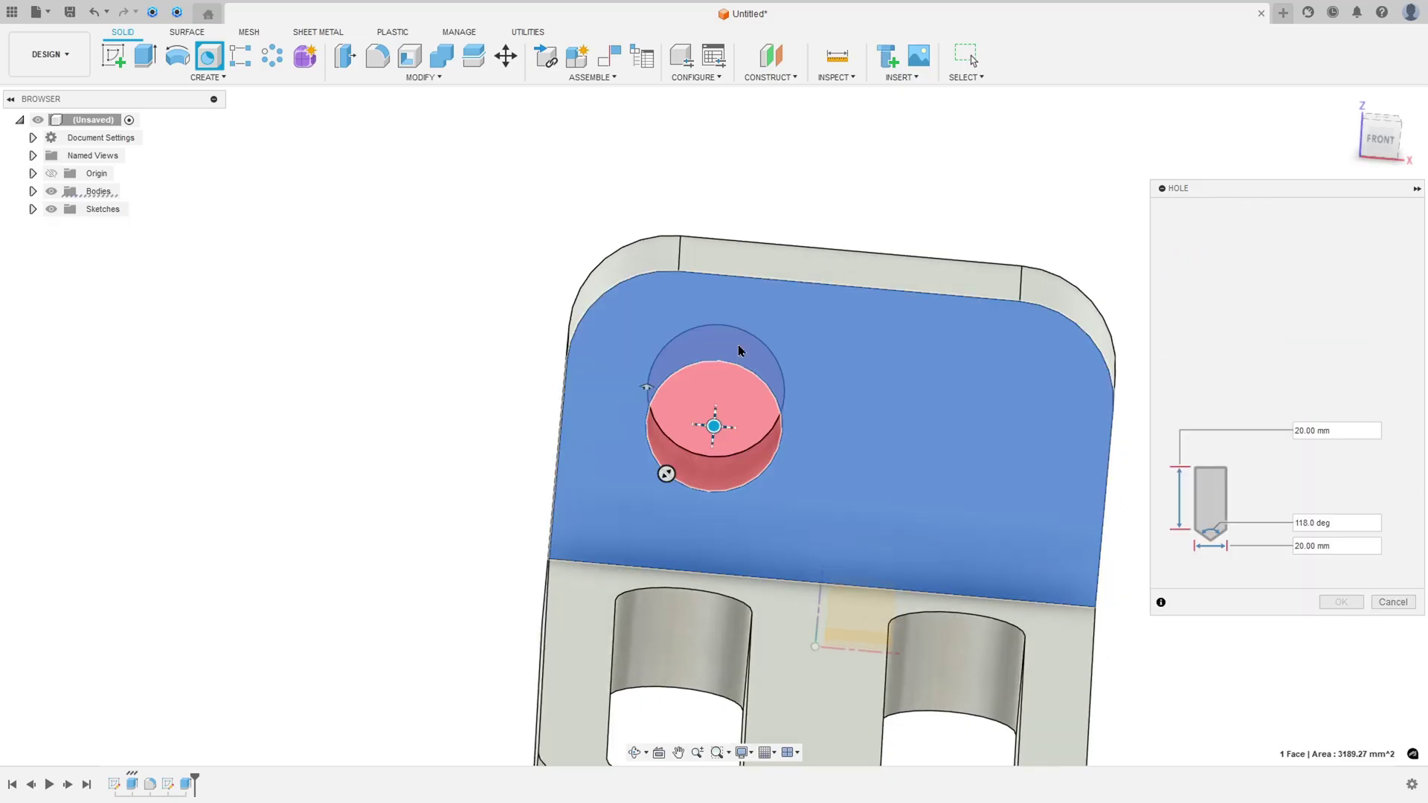
click(620, 288)
shift+middle_drag(1032, 384, 1091, 364)
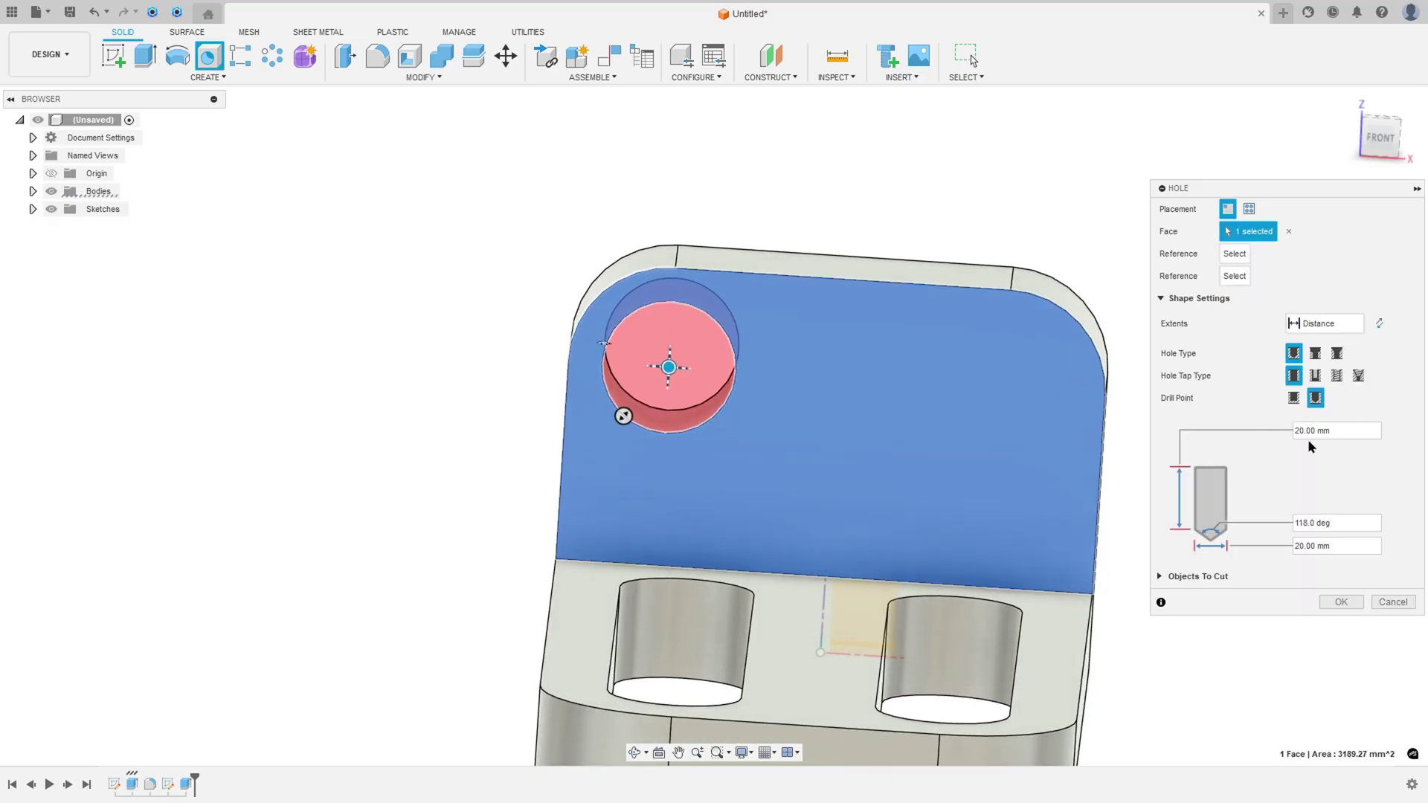
Set the hole's extents to All and its diameter to 15 mm, and create it
click(1326, 324)
click(1311, 376)
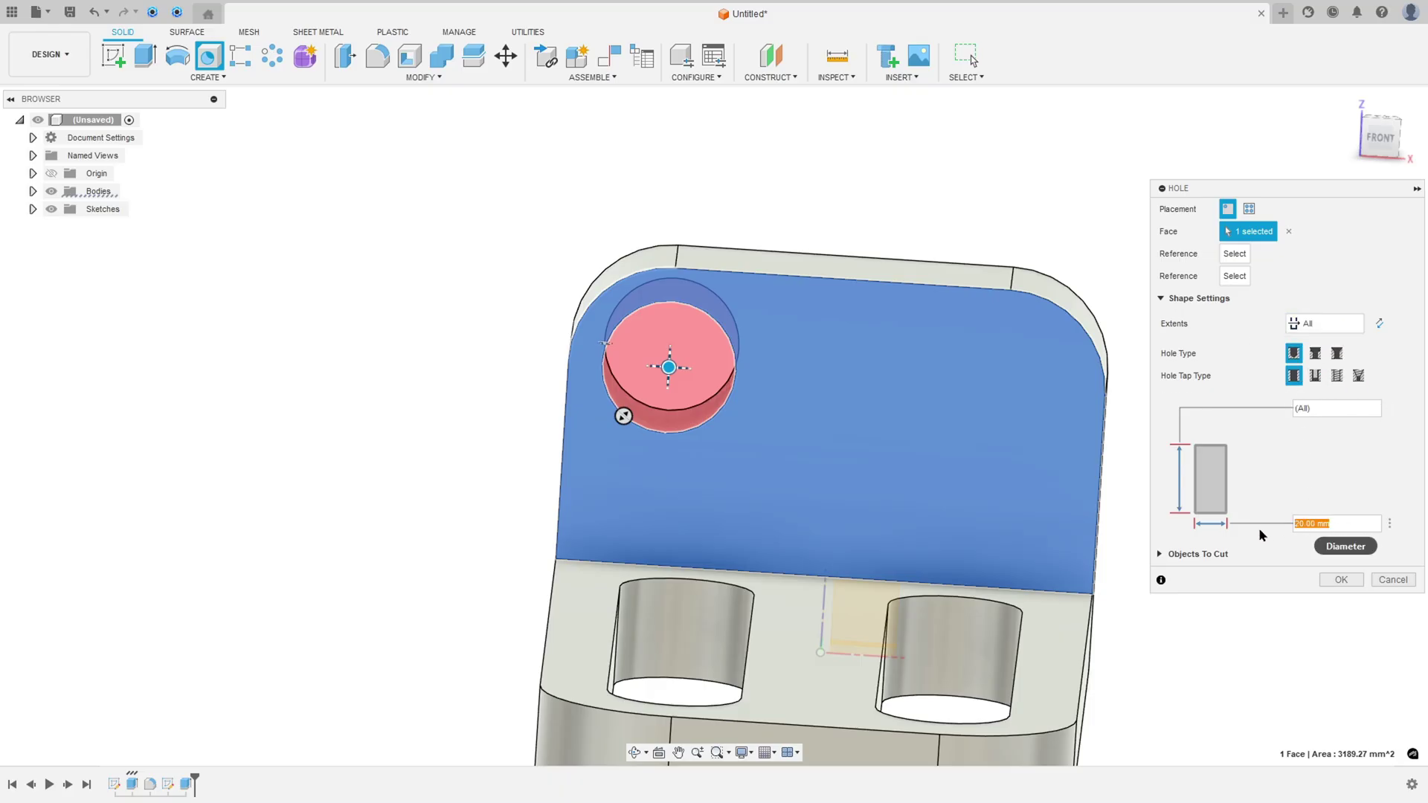
text(15)
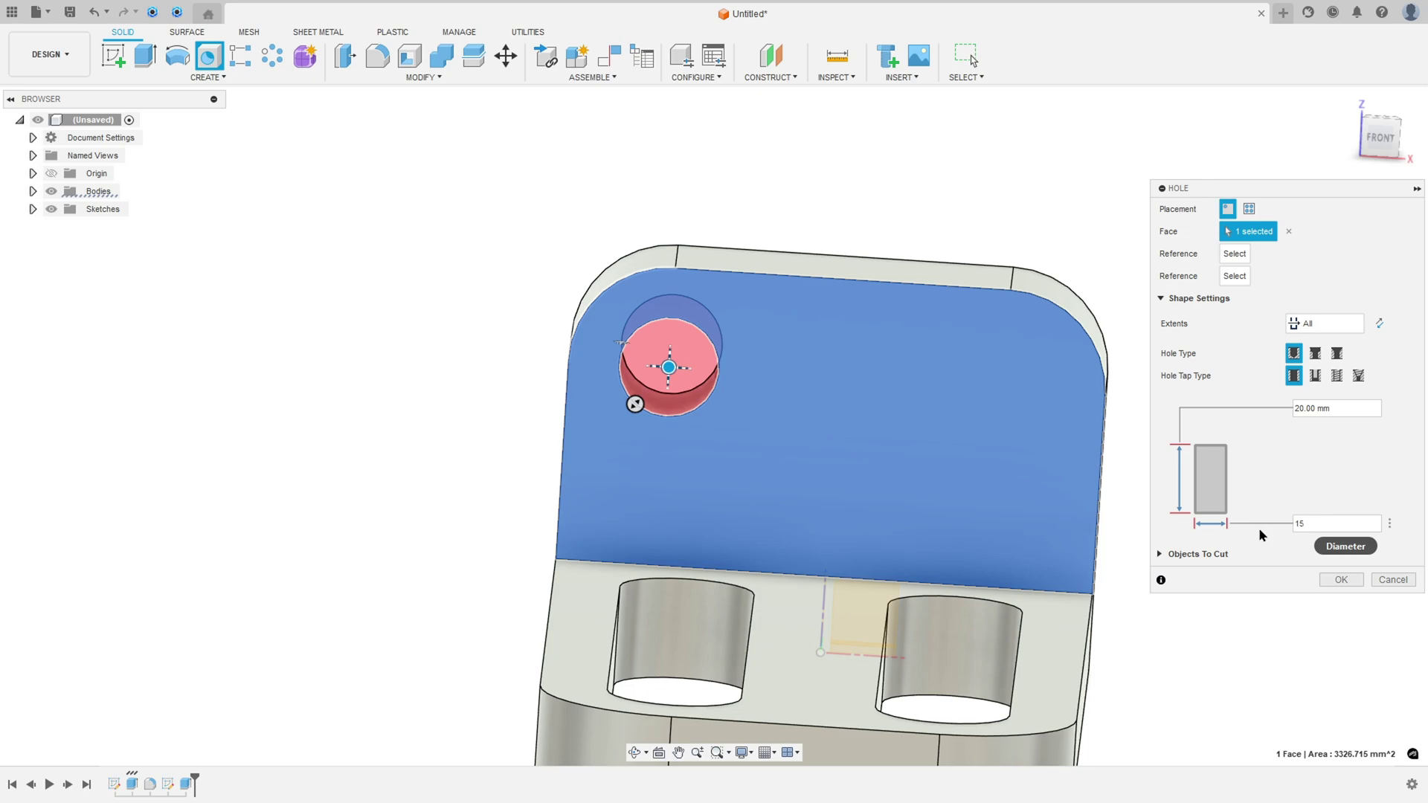
key(Return)
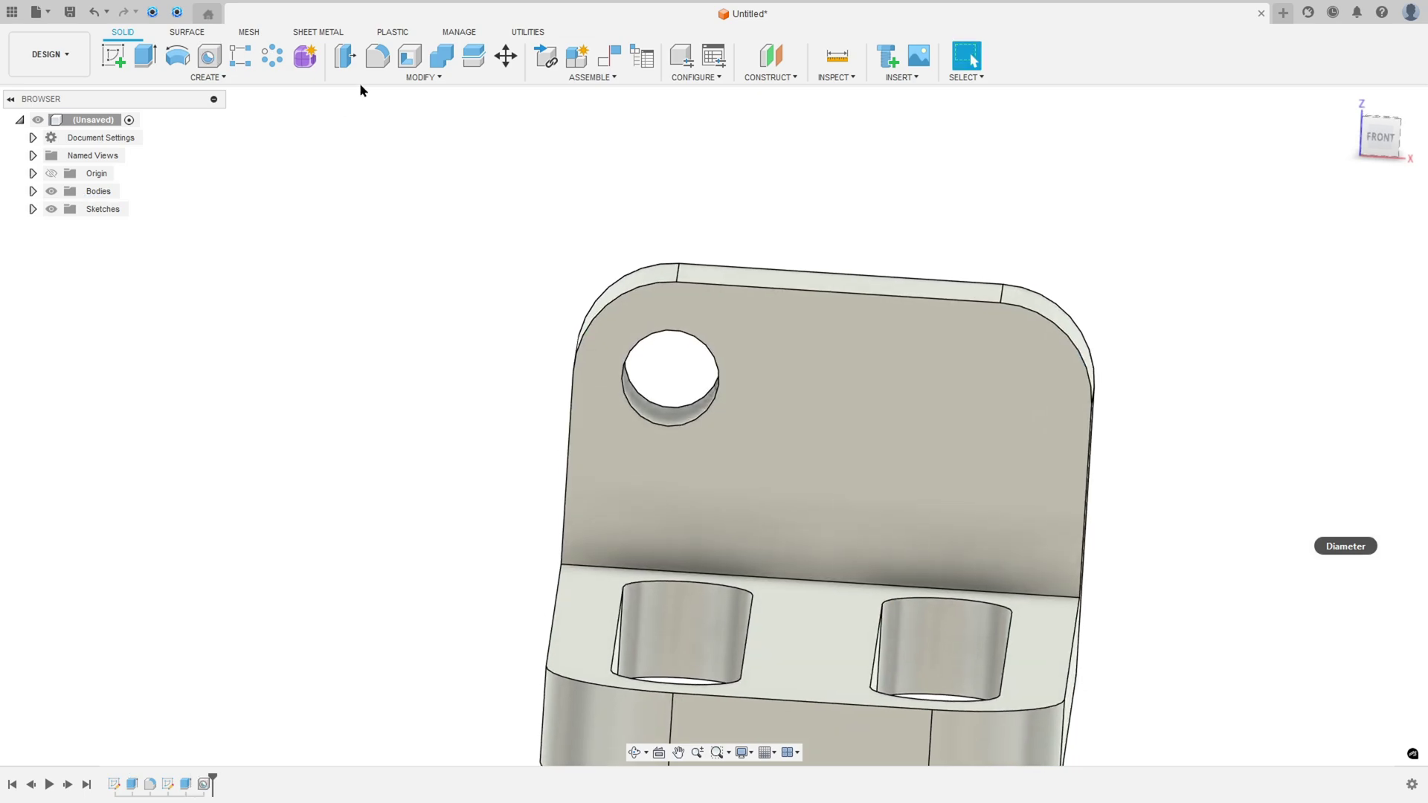
click(409, 56)
click(981, 379)
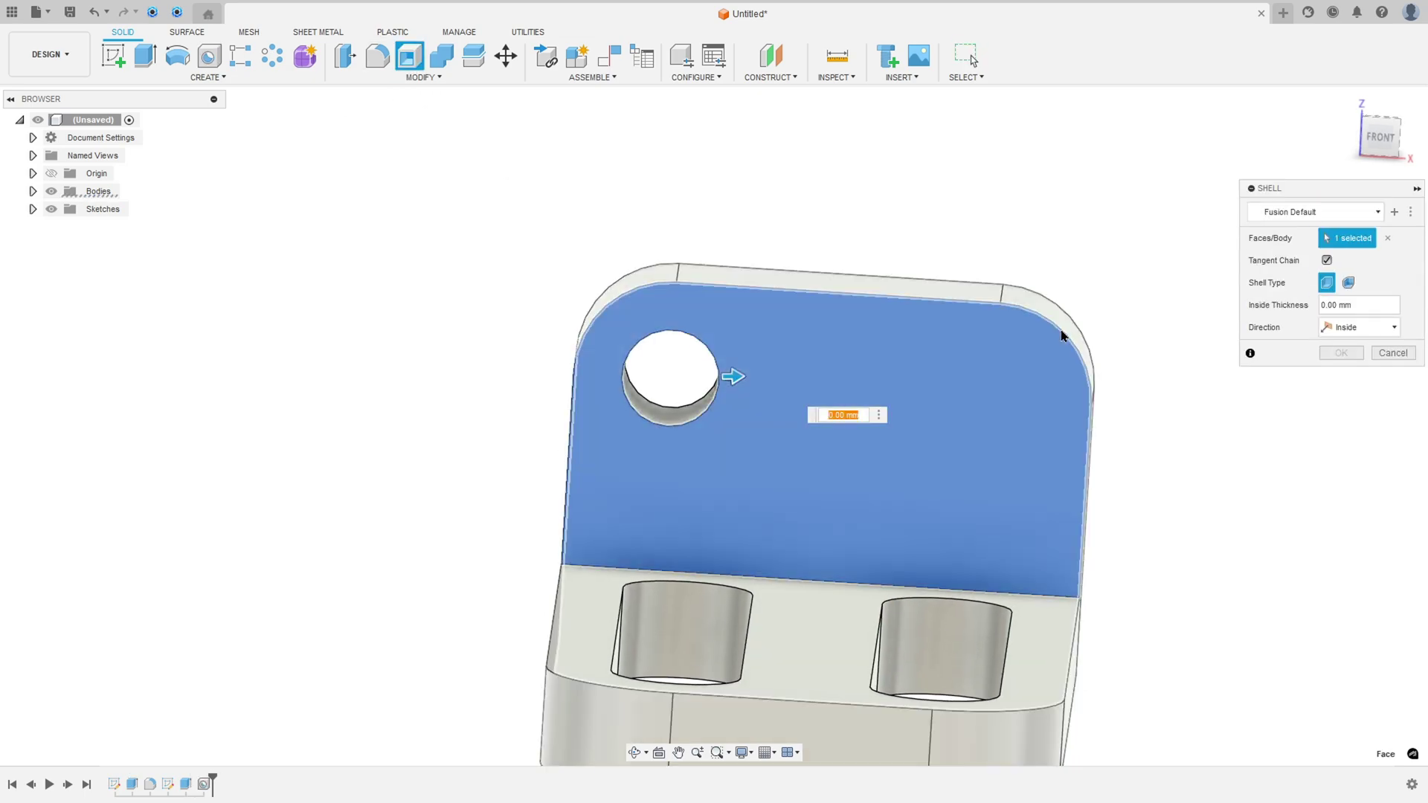
click(1375, 353)
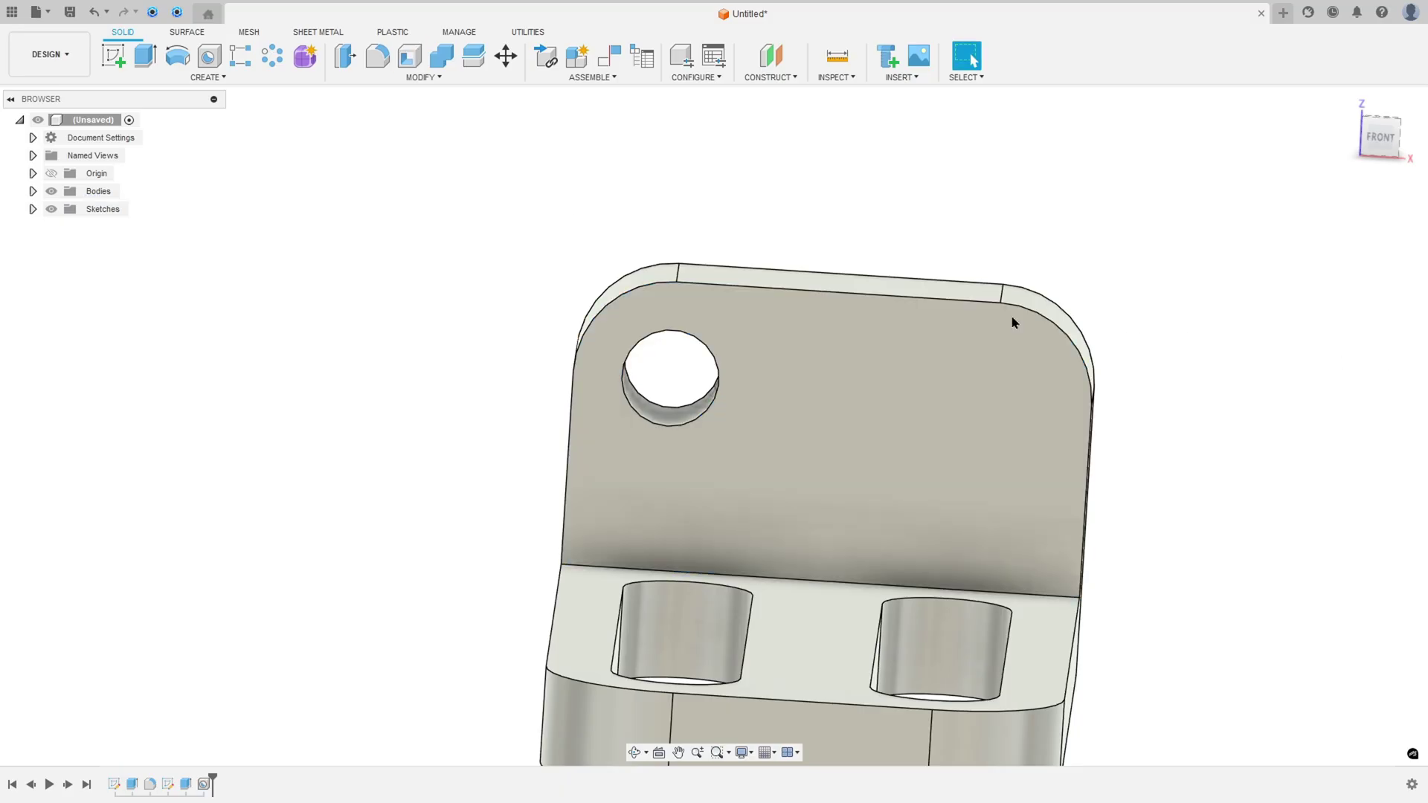
Create a second 15 mm hole with extents All, concentric with the upright plate's right rounded corner
click(209, 56)
click(979, 374)
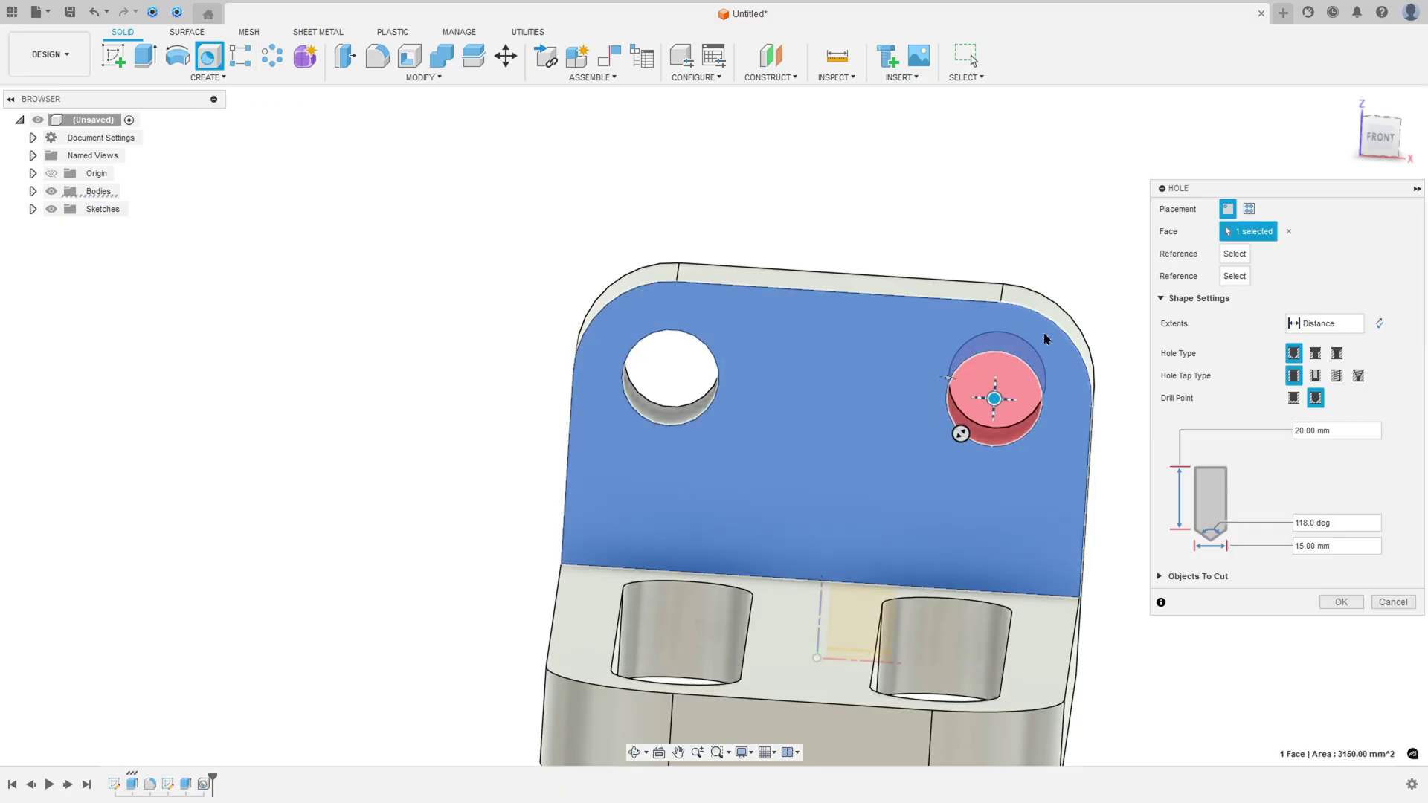
shift+middle_drag(1118, 457, 1132, 453)
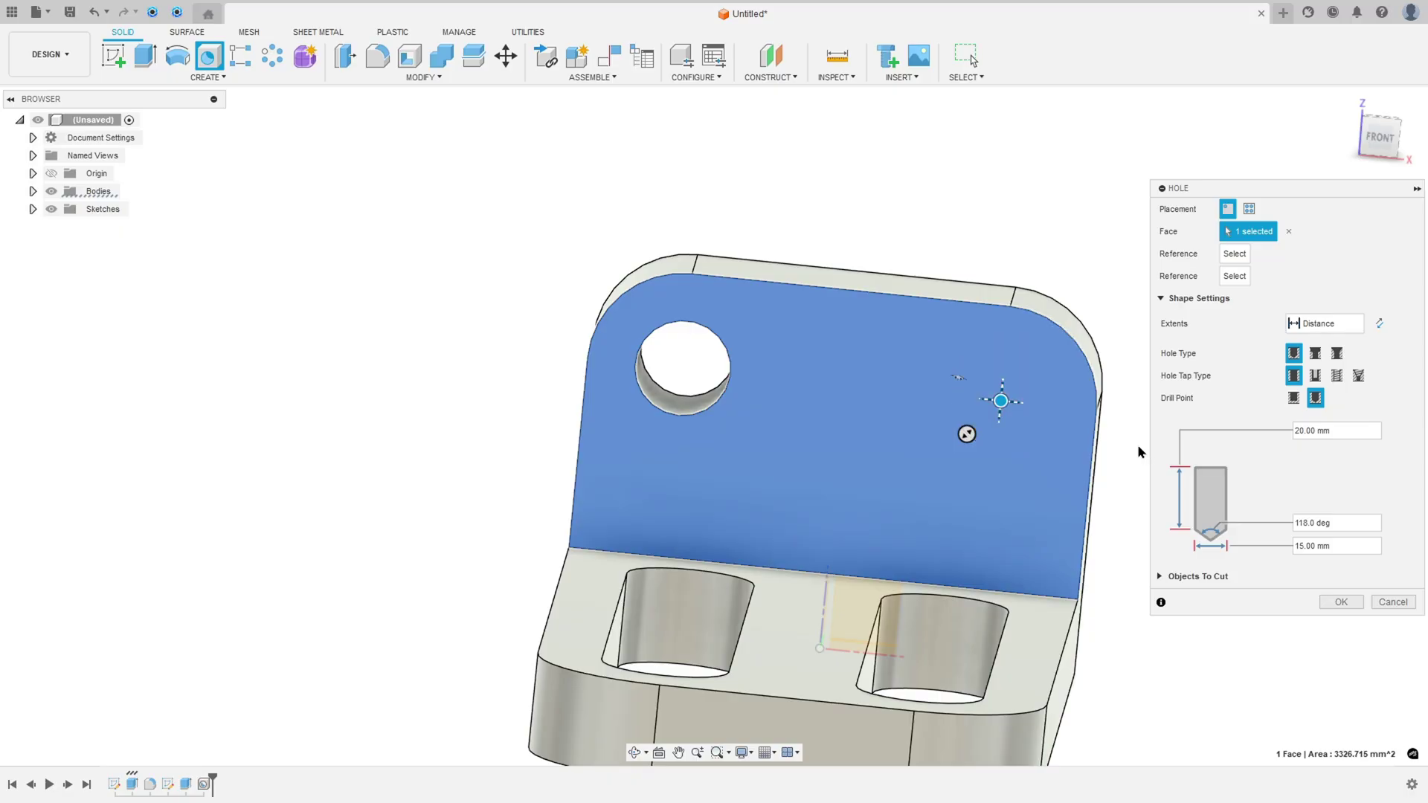
click(1324, 323)
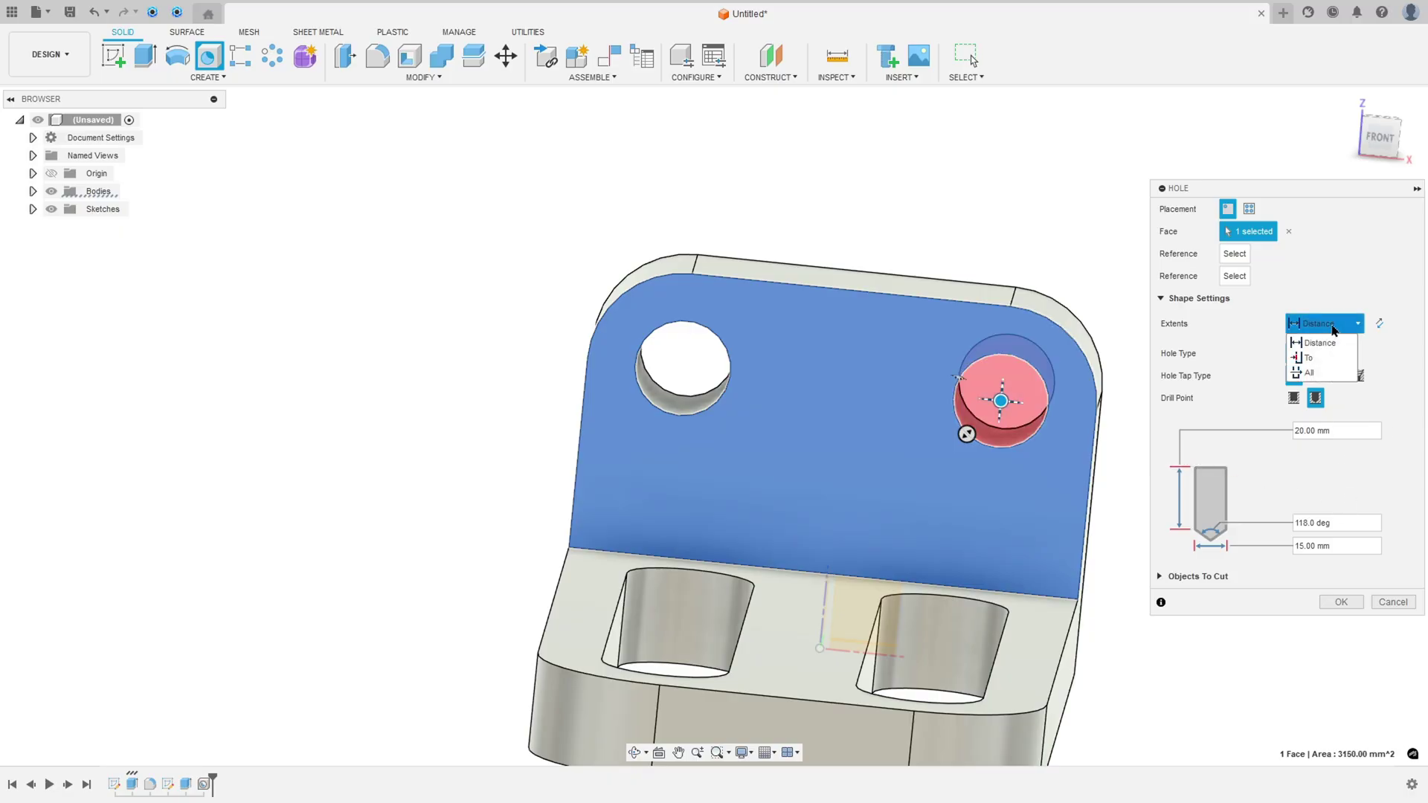
click(1313, 376)
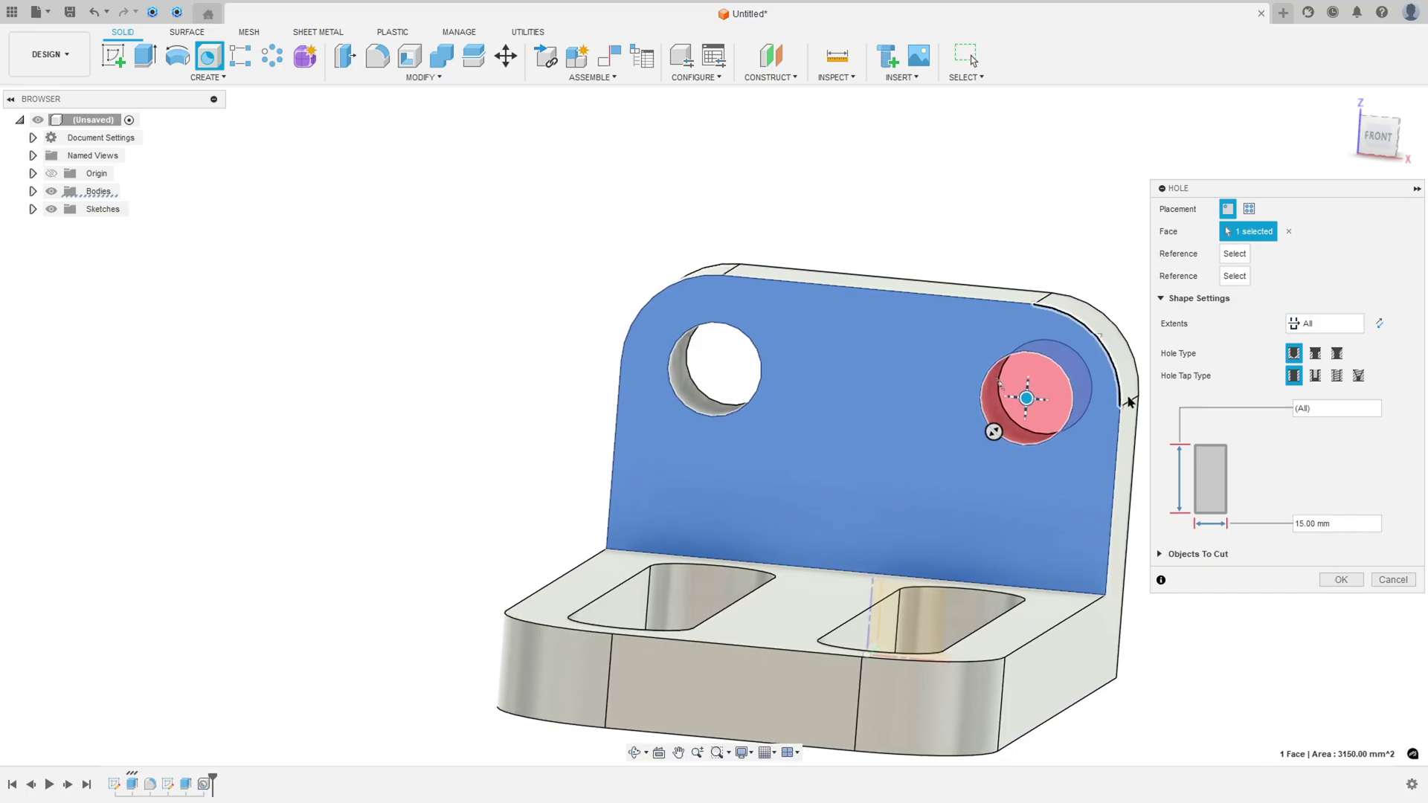
click(1340, 580)
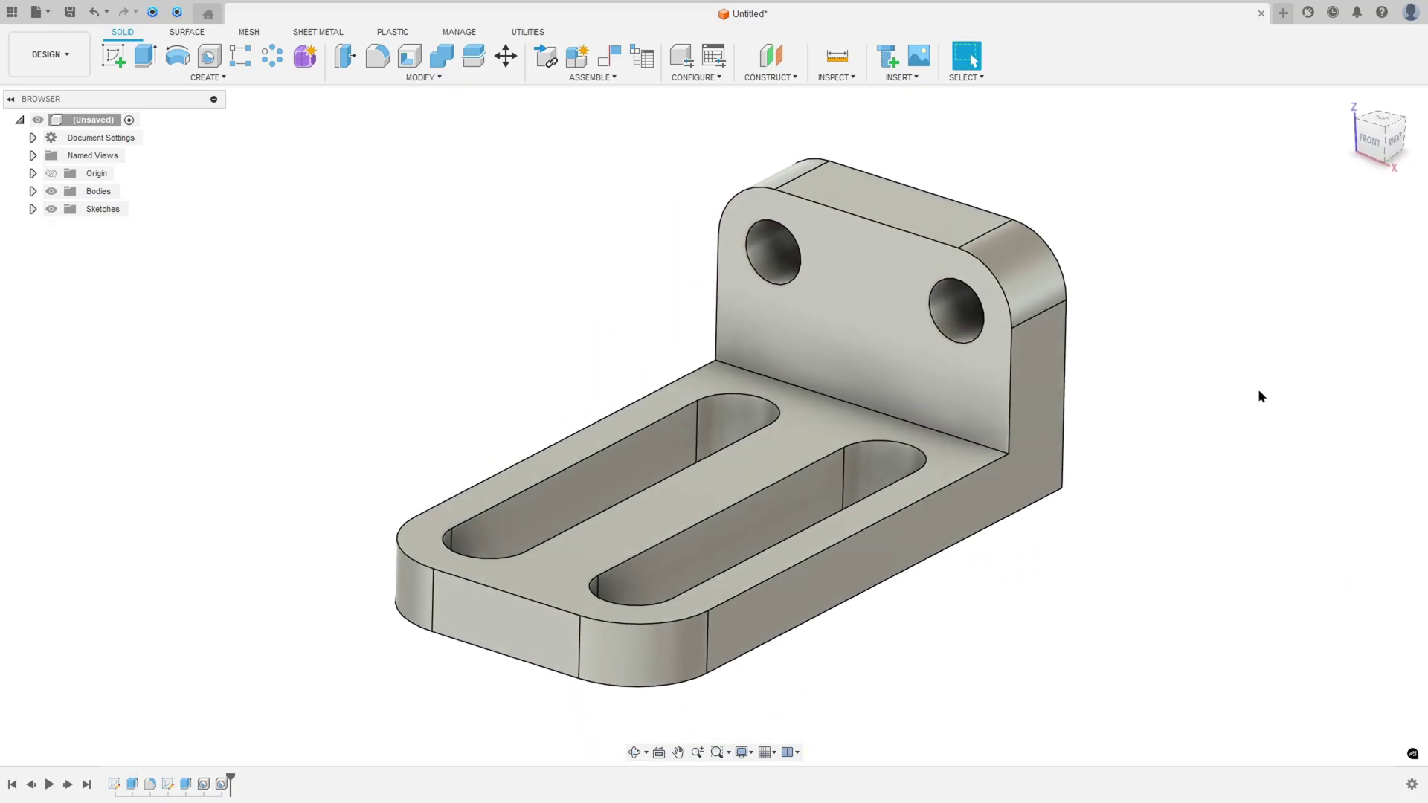
Apply the Paint - Enamel Glossy (Black) appearance to the whole bracket body
key(a)
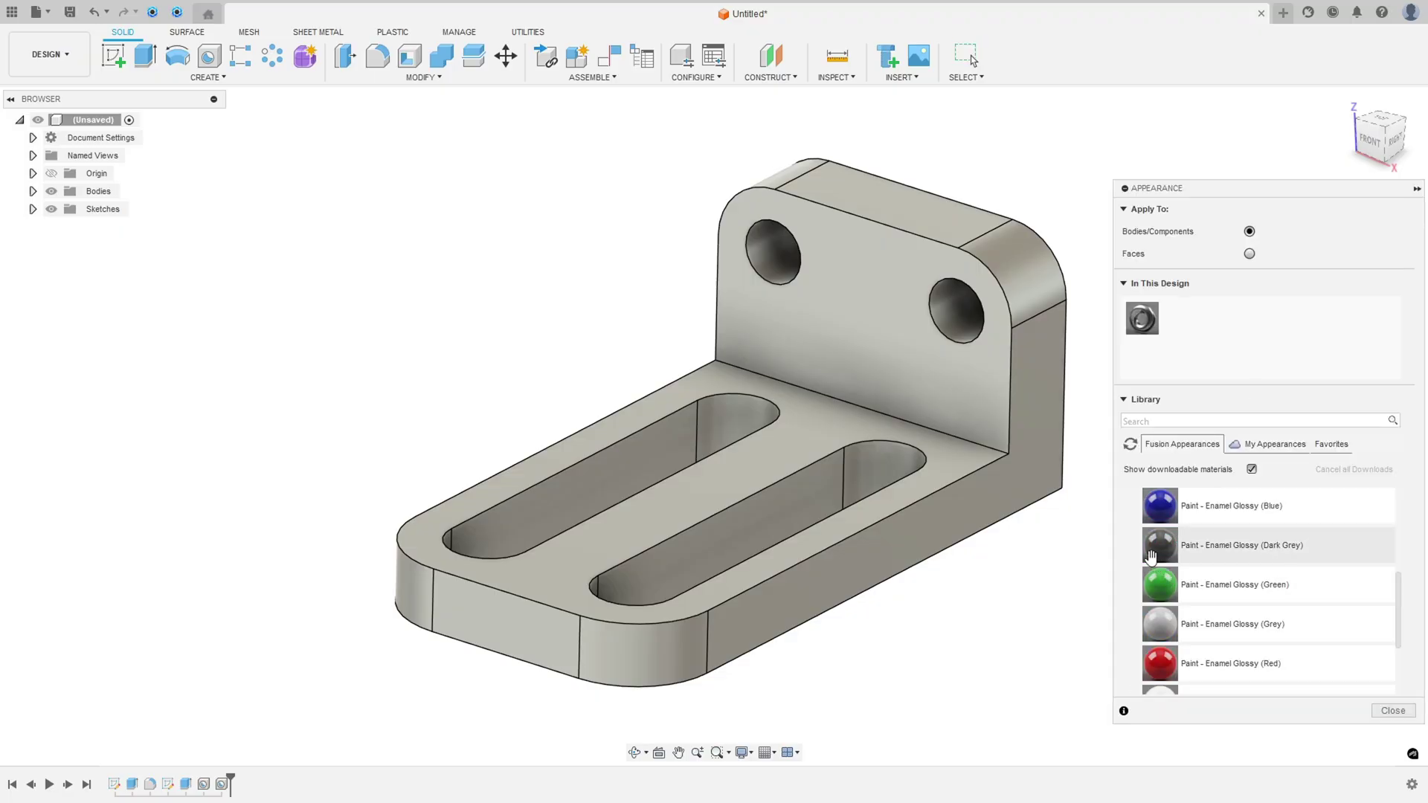
drag(1151, 556, 949, 526)
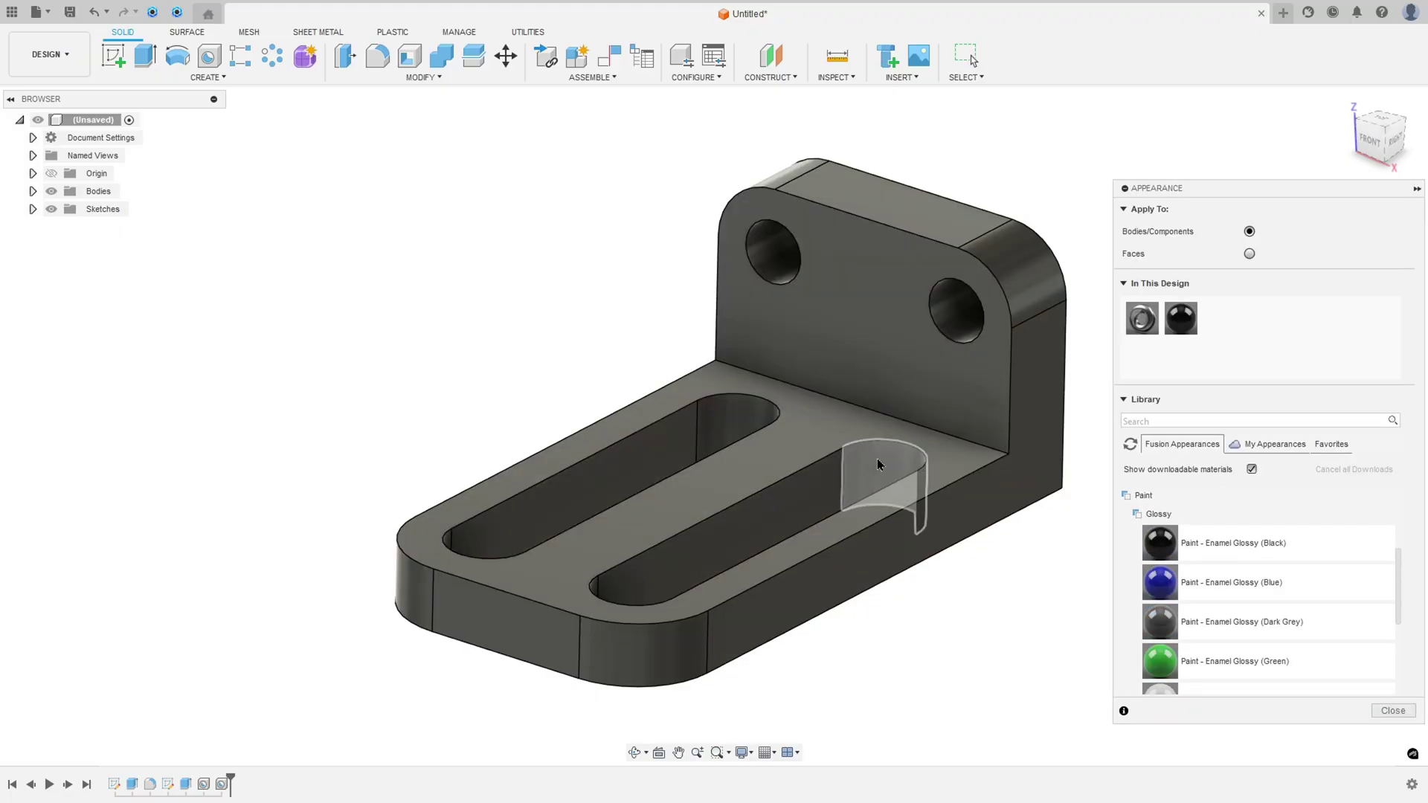
Apply Paint - Enamel Glossy (Yellow) to all inner faces of the two slots and two holes, and close the appearance settings
click(878, 465)
ctrl+click(797, 493)
ctrl+click(724, 427)
ctrl+click(640, 468)
ctrl+click(768, 260)
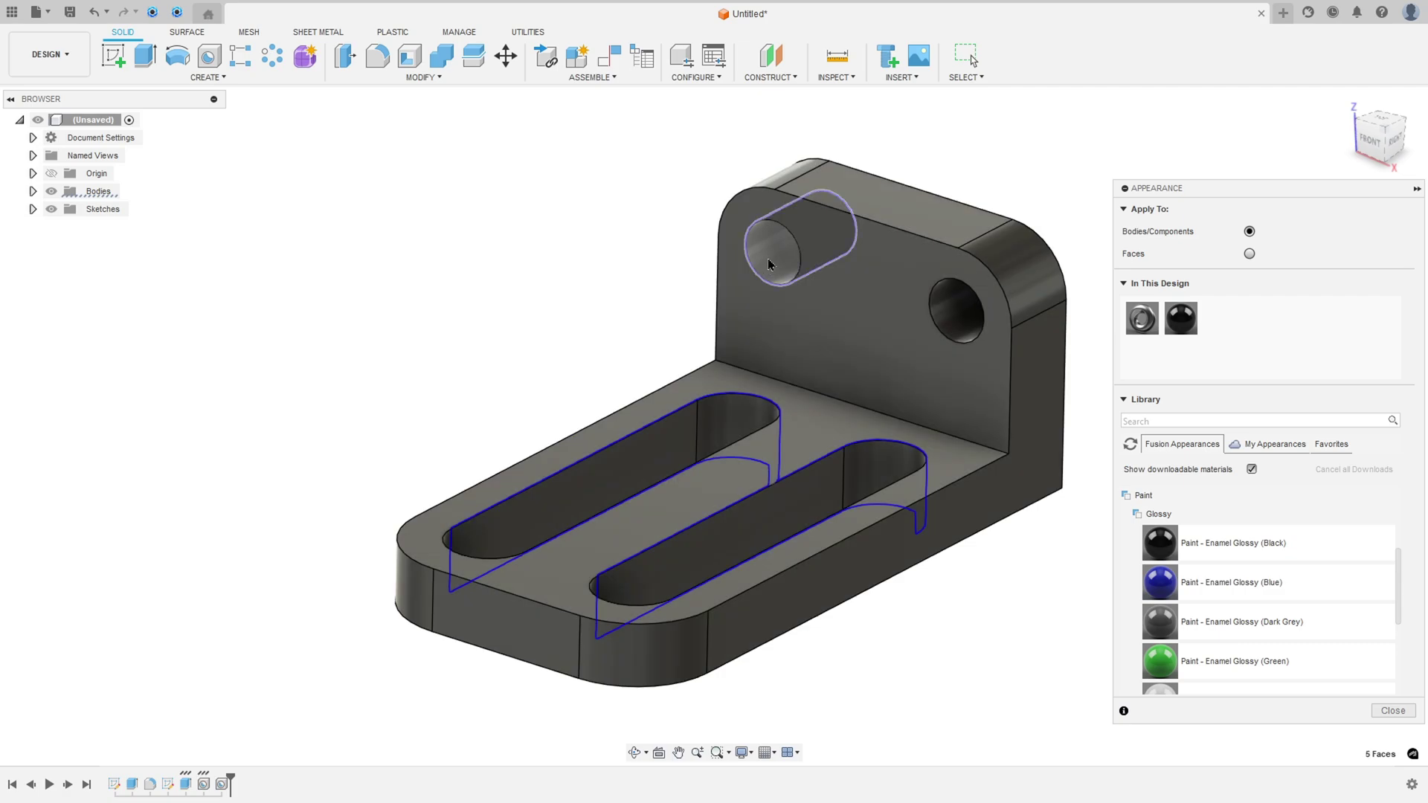
ctrl+click(768, 264)
shift+middle_drag(768, 264, 839, 523)
ctrl+click(839, 523)
ctrl+click(689, 384)
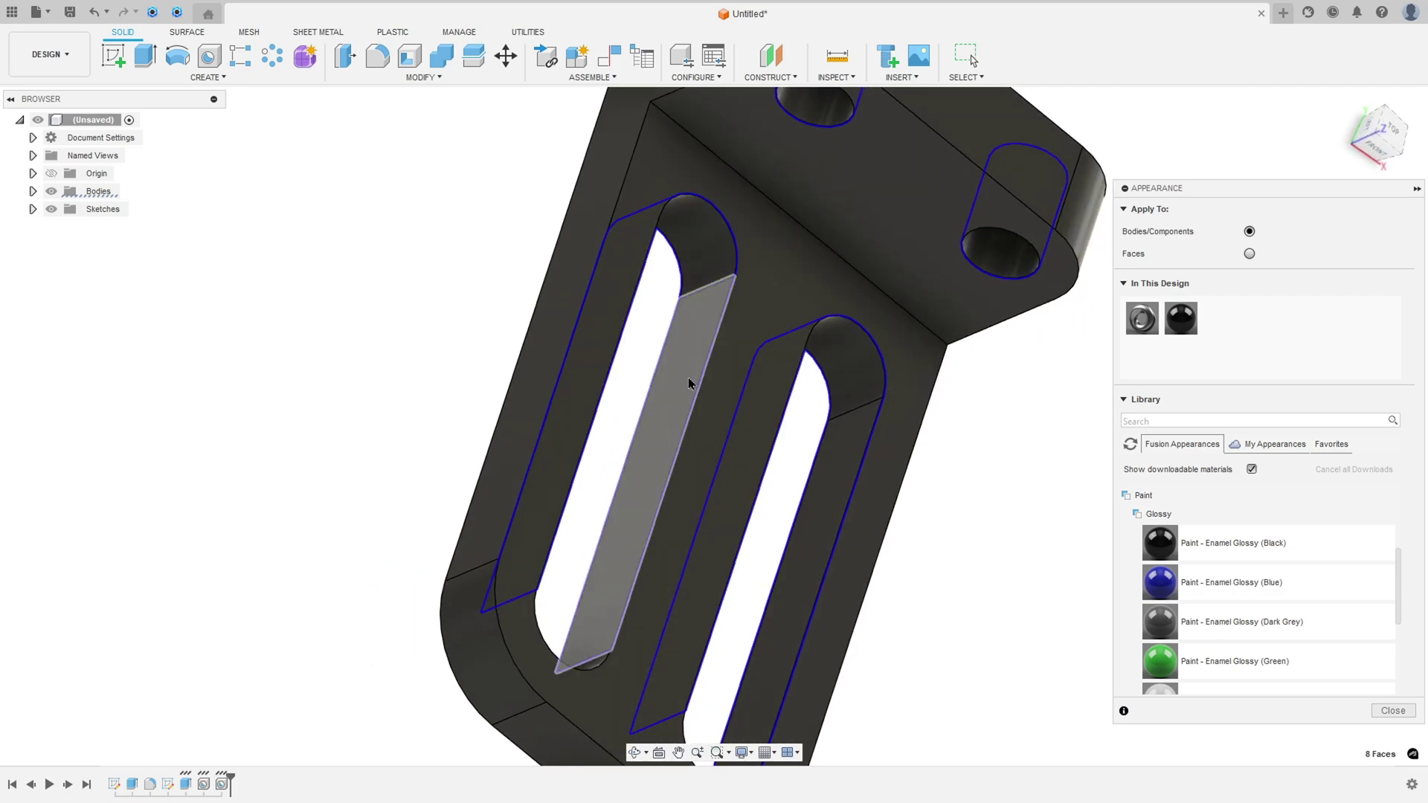
shift+middle_drag(689, 384, 560, 645)
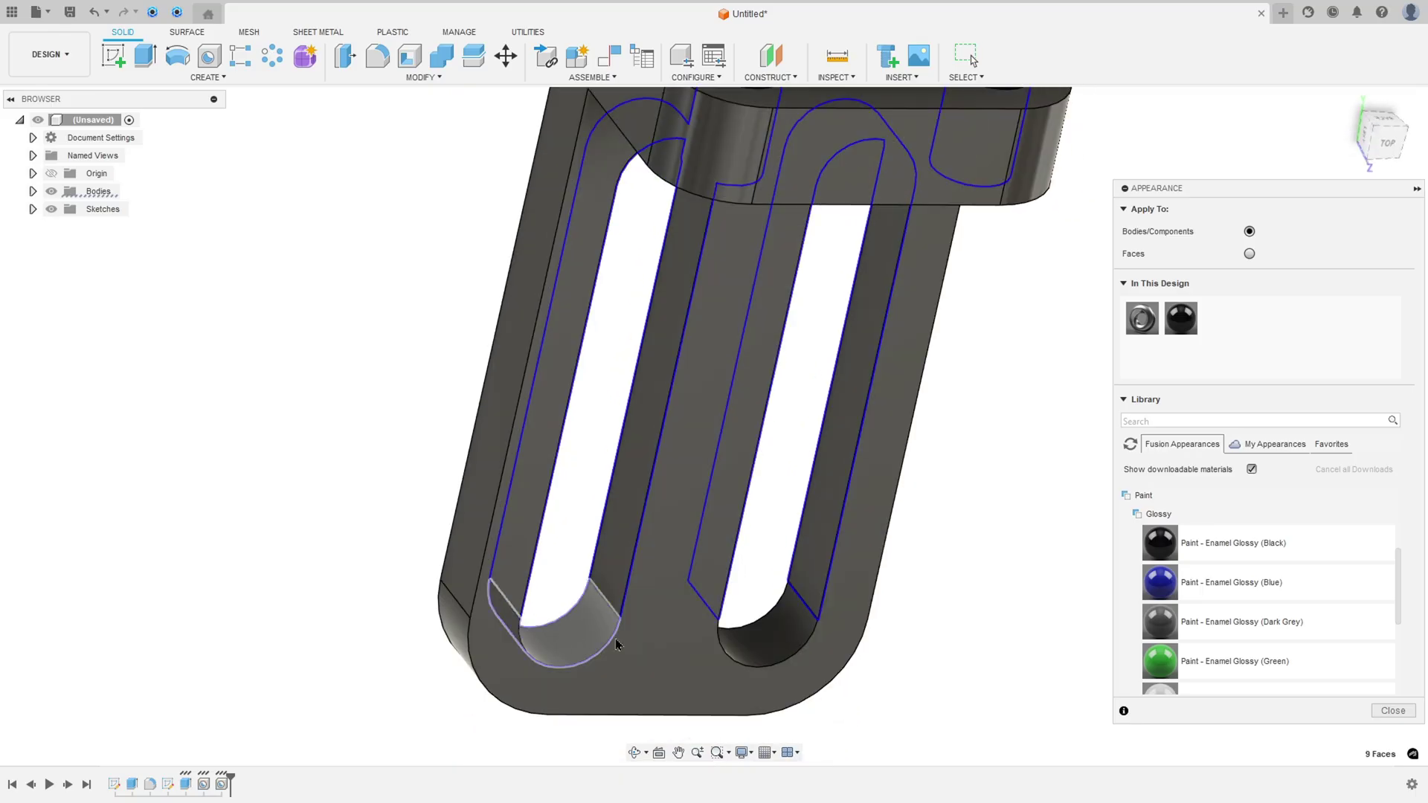
ctrl+click(771, 633)
scroll(1269, 606, down, 5)
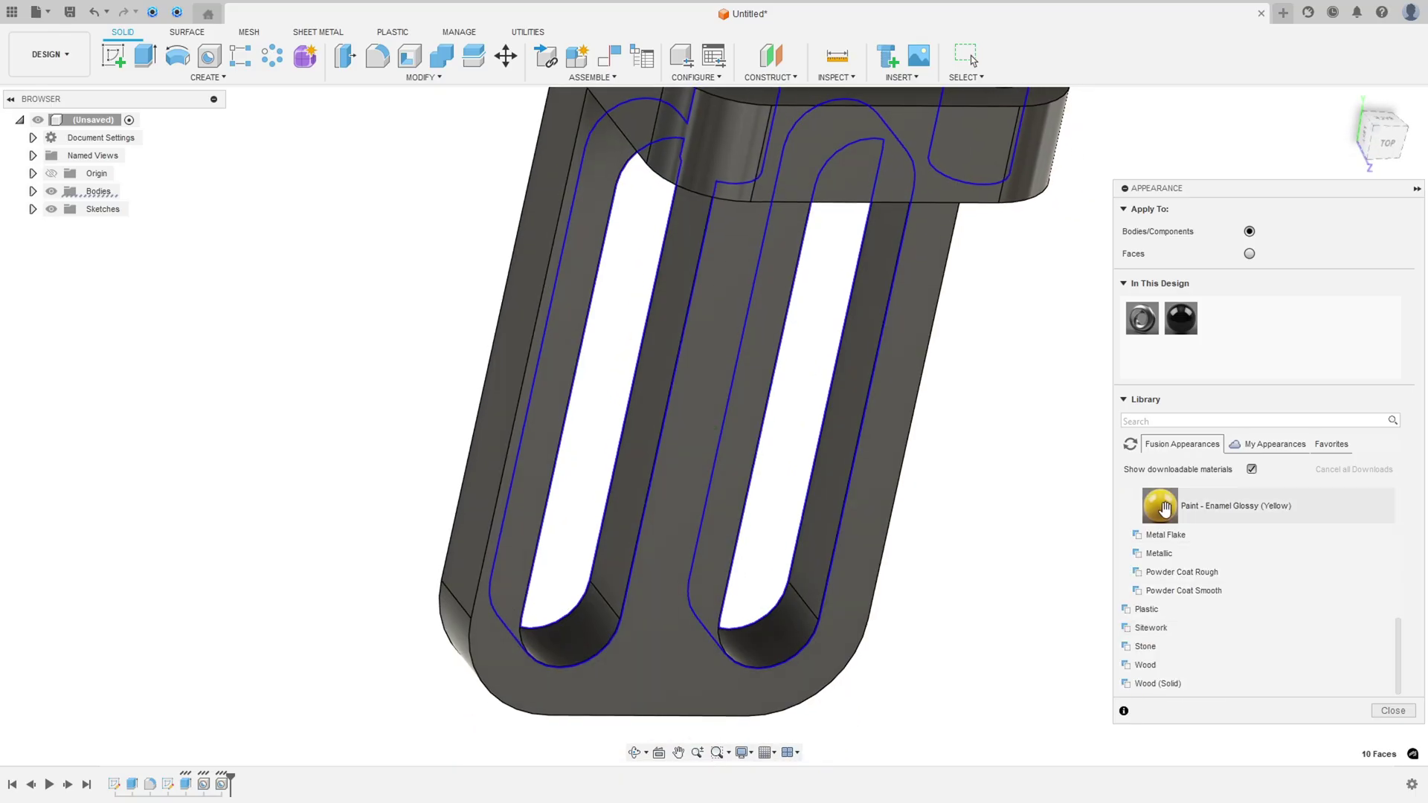
drag(1165, 509, 835, 458)
shift+middle_drag(903, 469, 987, 470)
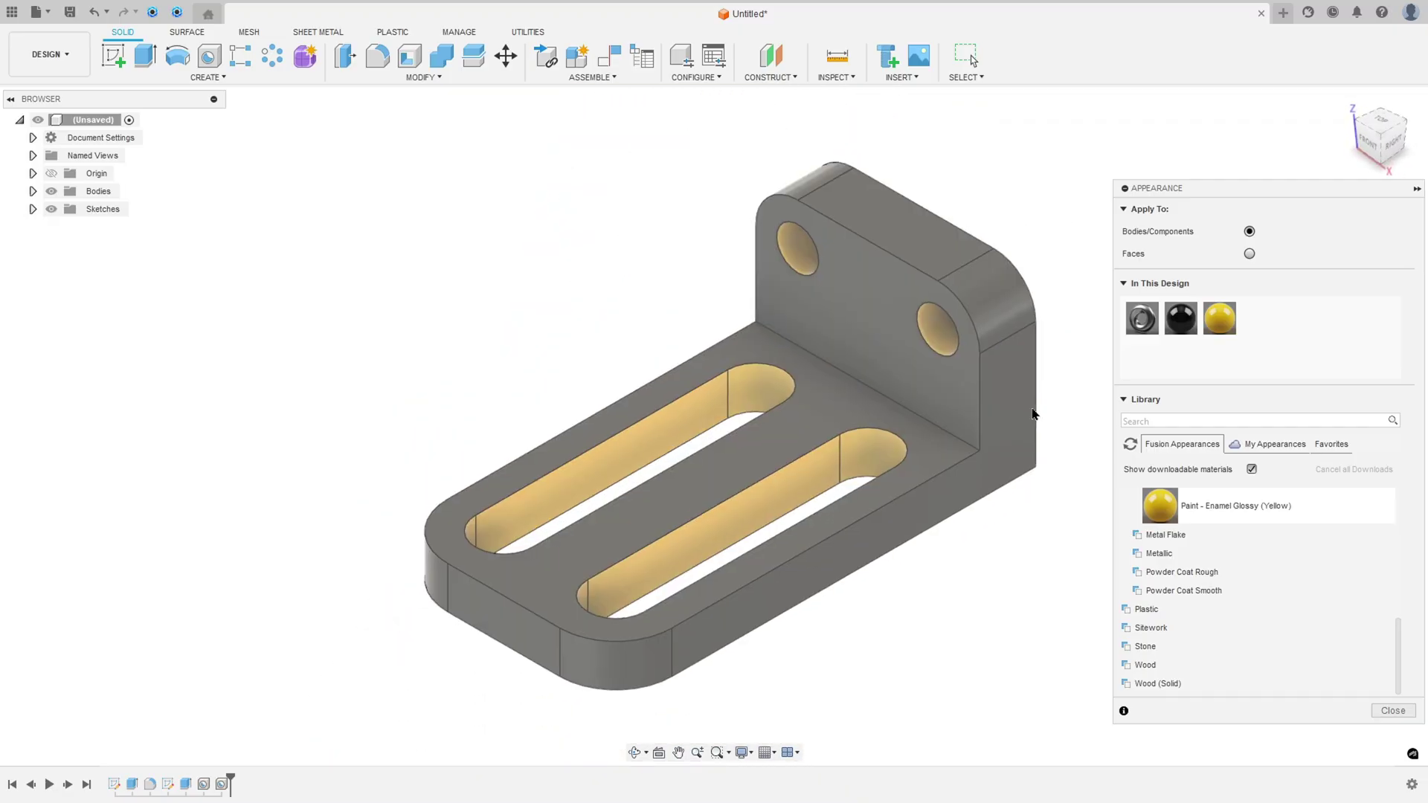
key(Escape)
shift+middle_drag(1143, 279, 1107, 285)
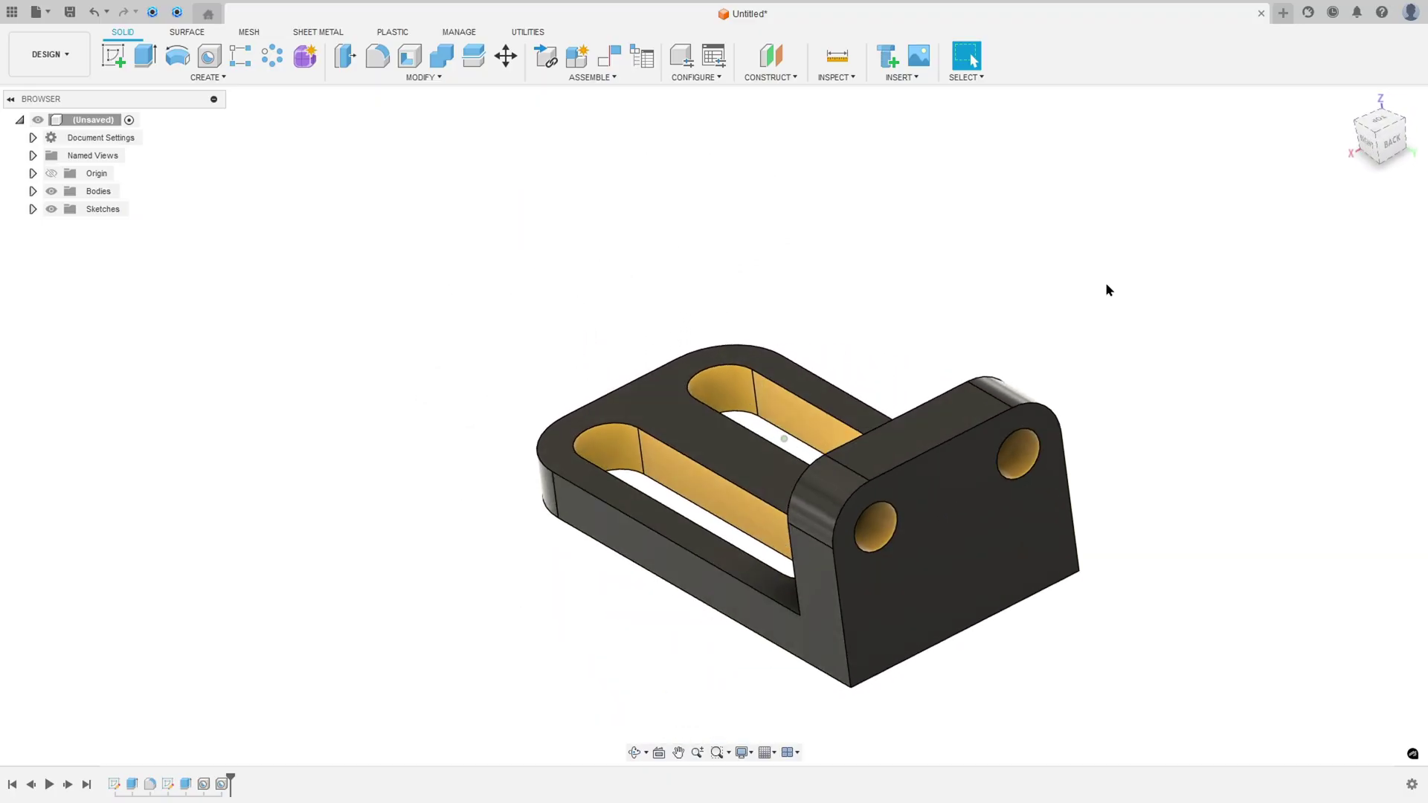